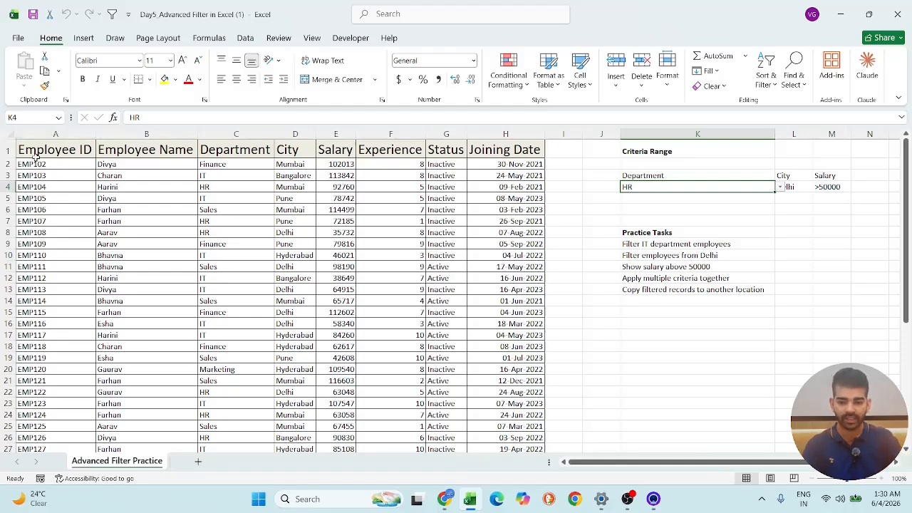
- Turn on filtering for the whole employee table A1:H31
{"action": "left_click_drag", "start_coordinate": [40, 155], "coordinate": [505, 350]}
{"action": "scroll", "coordinate": [394, 283], "scroll_direction": "up", "scroll_amount": 4}
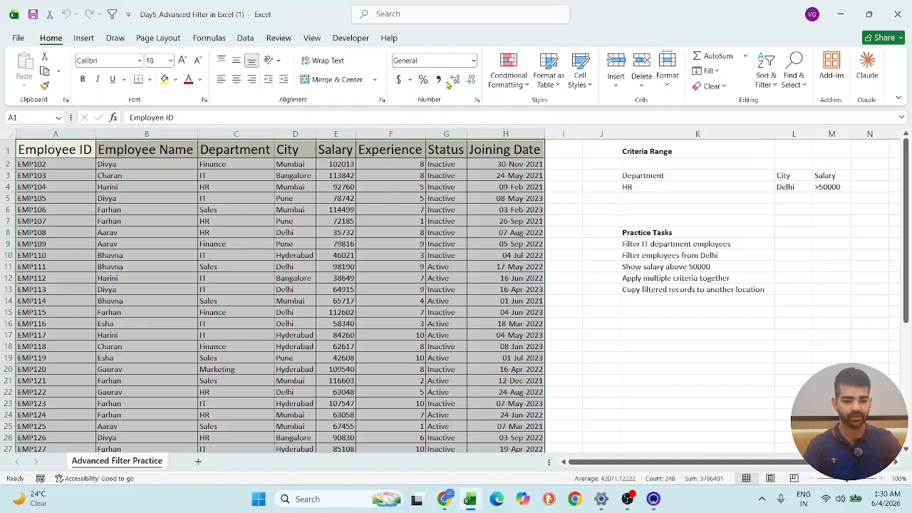
{"action": "left_click", "coordinate": [768, 80]}
{"action": "left_click", "coordinate": [784, 158]}
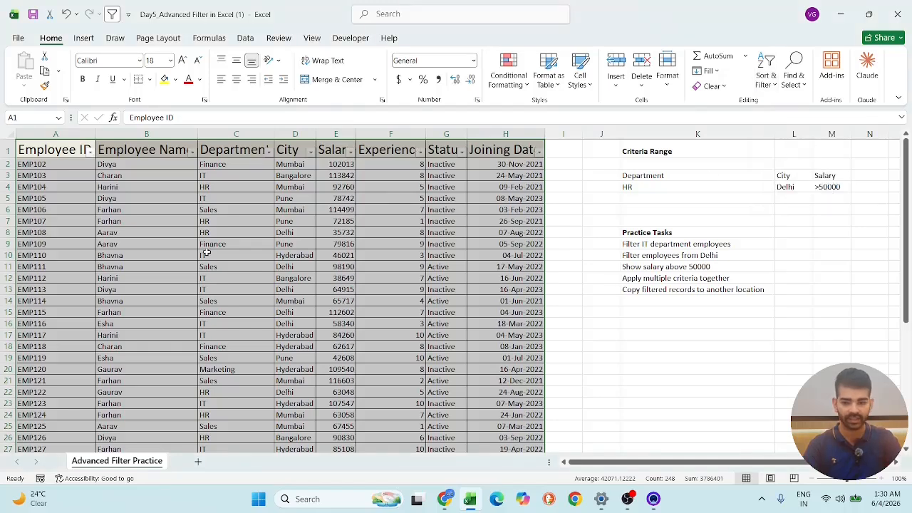
{"action": "left_click", "coordinate": [698, 347]}
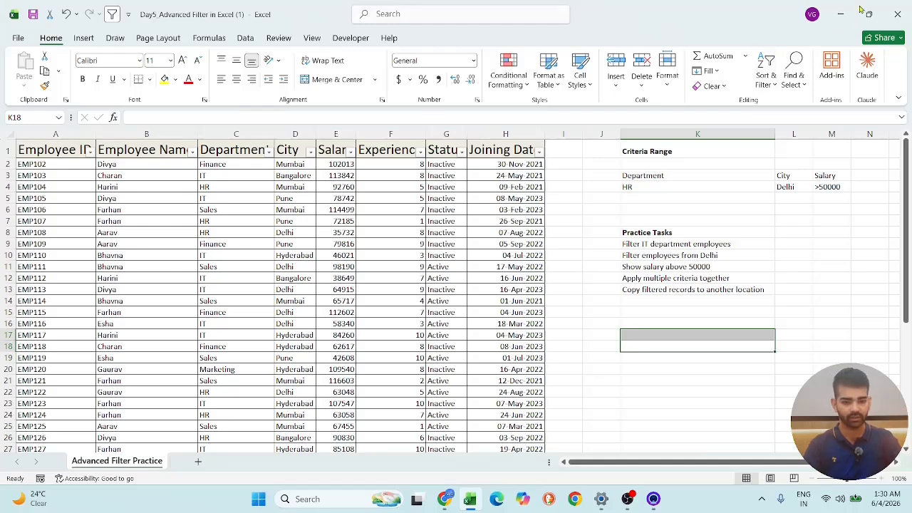
- Close the workbook without saving, reopen Day5_Advanced Filter in Excel (1) from Documents and maximize its window
{"action": "left_click", "coordinate": [897, 14]}
{"action": "left_click", "coordinate": [500, 334]}
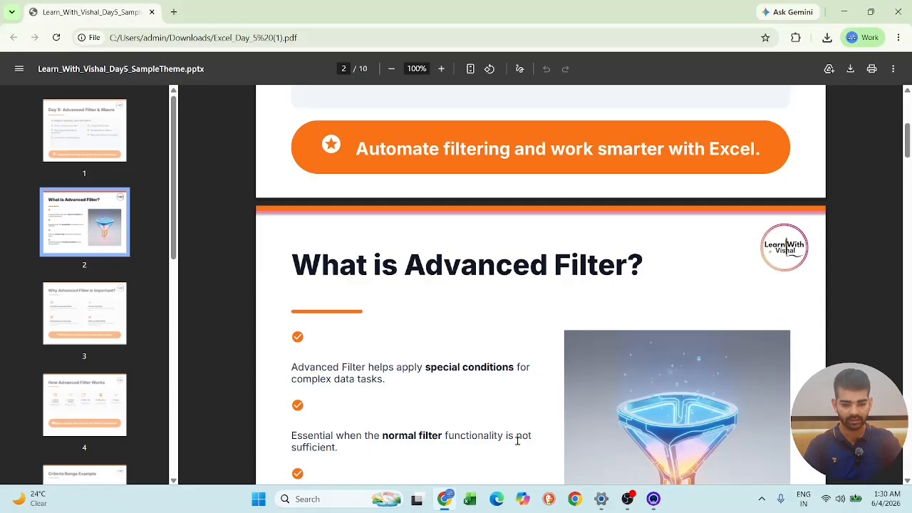
{"action": "left_click", "coordinate": [469, 500]}
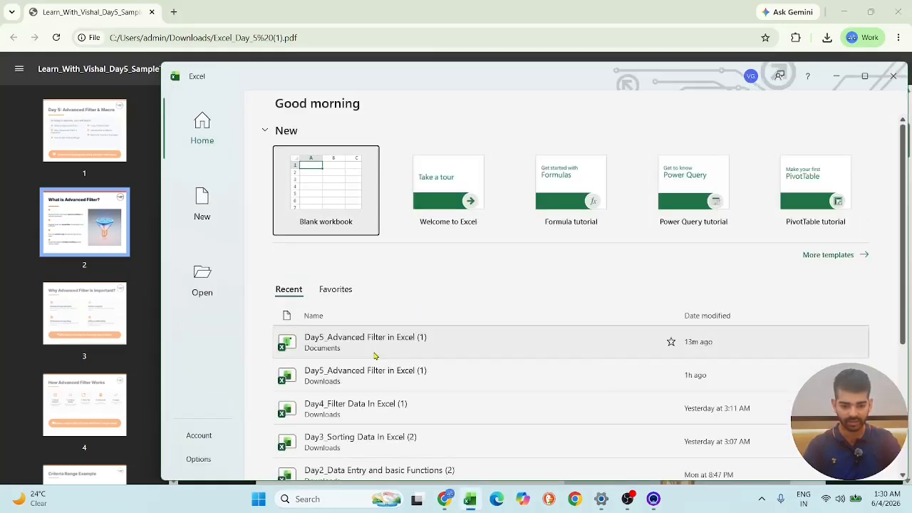
{"action": "left_click", "coordinate": [374, 349]}
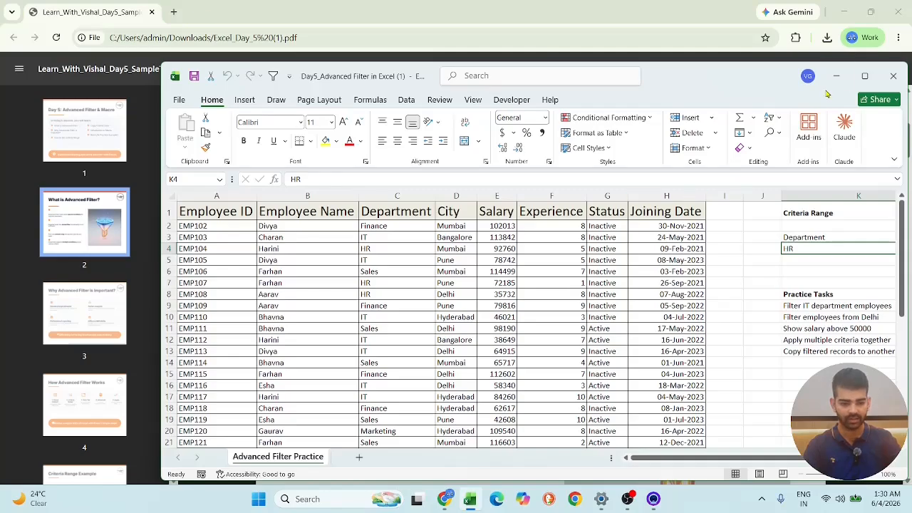
{"action": "left_click", "coordinate": [864, 75]}
- Review the employee table and the extracted HR records below it
{"action": "scroll", "coordinate": [463, 307], "scroll_direction": "down", "scroll_amount": 9}
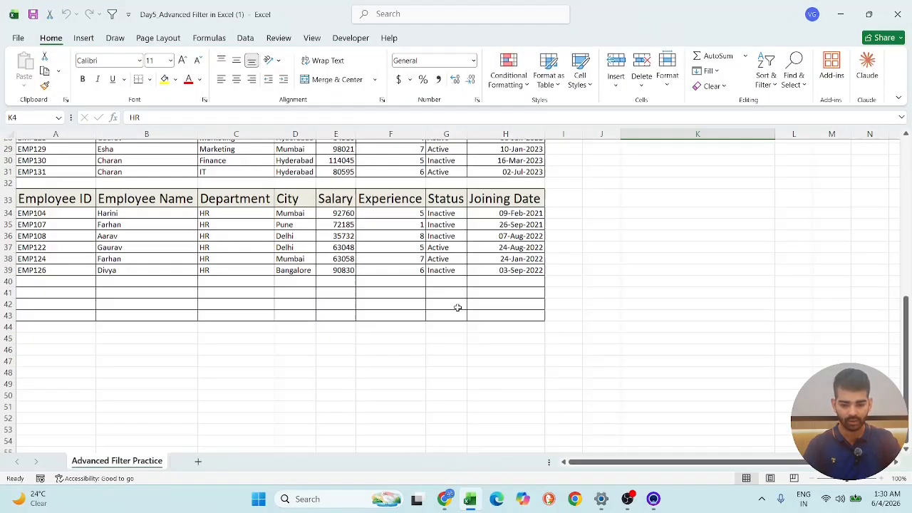
{"action": "scroll", "coordinate": [458, 307], "scroll_direction": "up", "scroll_amount": 9}
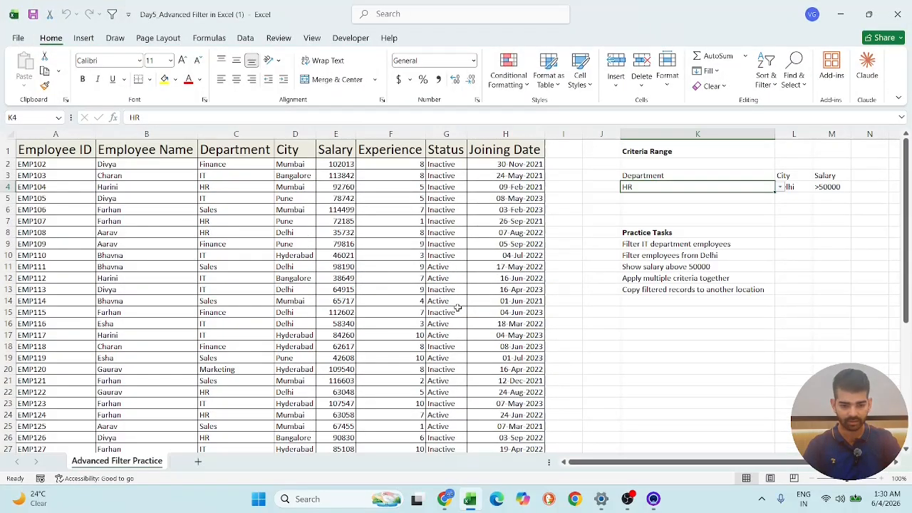
{"action": "scroll", "coordinate": [458, 307], "scroll_direction": "down", "scroll_amount": 9}
{"action": "scroll", "coordinate": [458, 306], "scroll_direction": "up", "scroll_amount": 9}
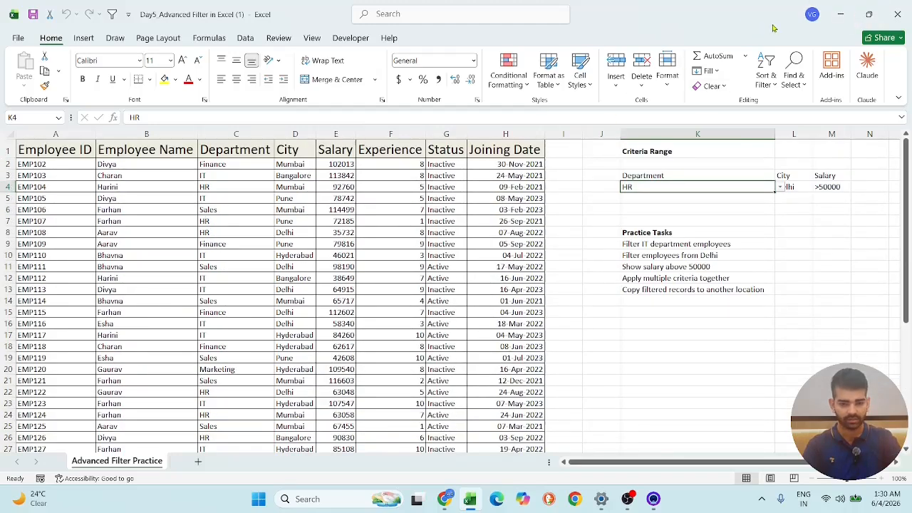
{"action": "scroll", "coordinate": [197, 260], "scroll_direction": "down", "scroll_amount": 5}
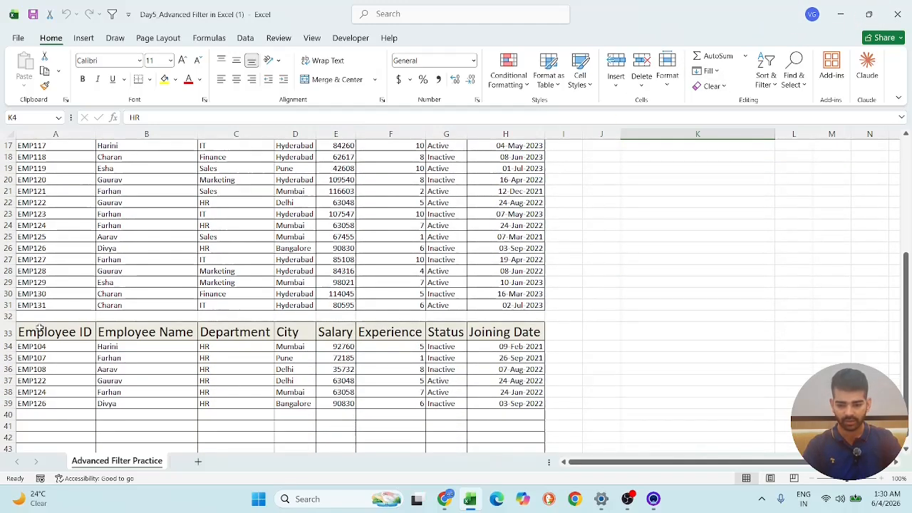
{"action": "scroll", "coordinate": [40, 327], "scroll_direction": "down", "scroll_amount": 4}
{"action": "scroll", "coordinate": [40, 327], "scroll_direction": "up", "scroll_amount": 9}
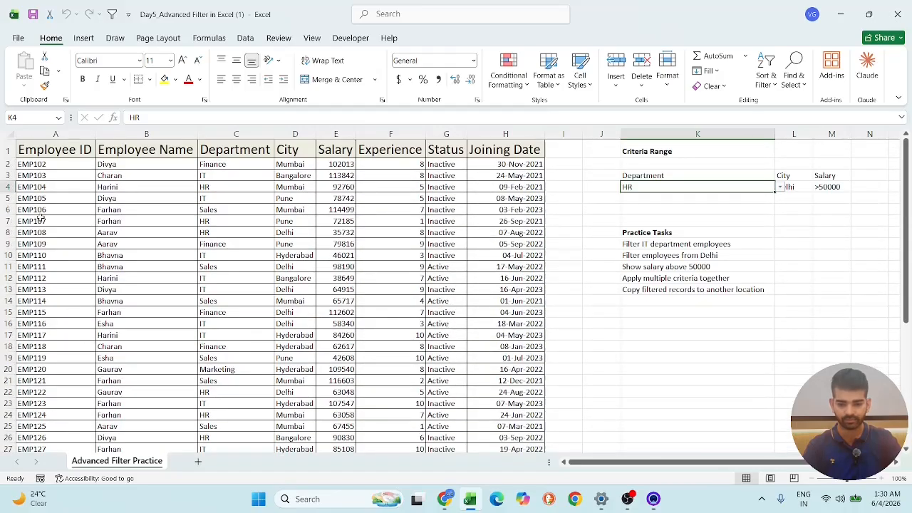
- Copy the employee table A1:H31 and paste it at A1 of a new blank workbook
{"action": "left_click_drag", "start_coordinate": [42, 149], "coordinate": [464, 373]}
{"action": "scroll", "coordinate": [388, 403], "scroll_direction": "up", "scroll_amount": 3}
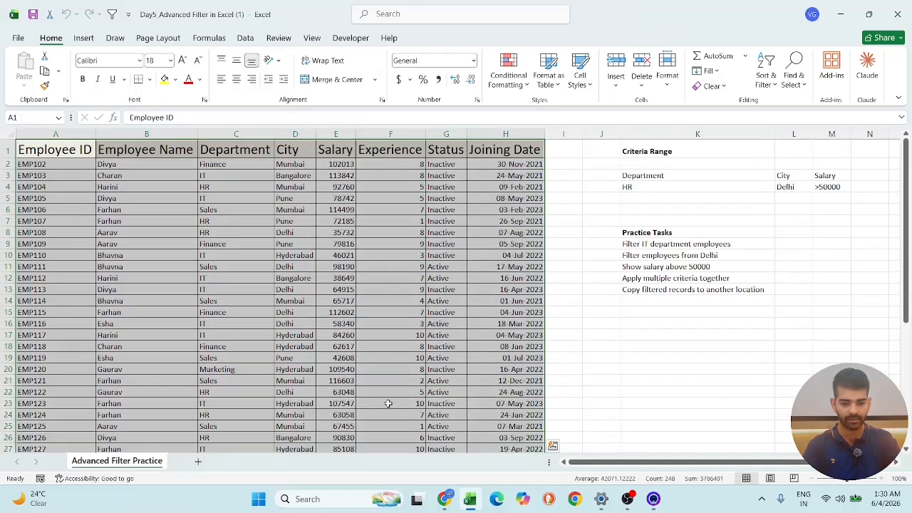
{"action": "key", "text": "ctrl+c"}
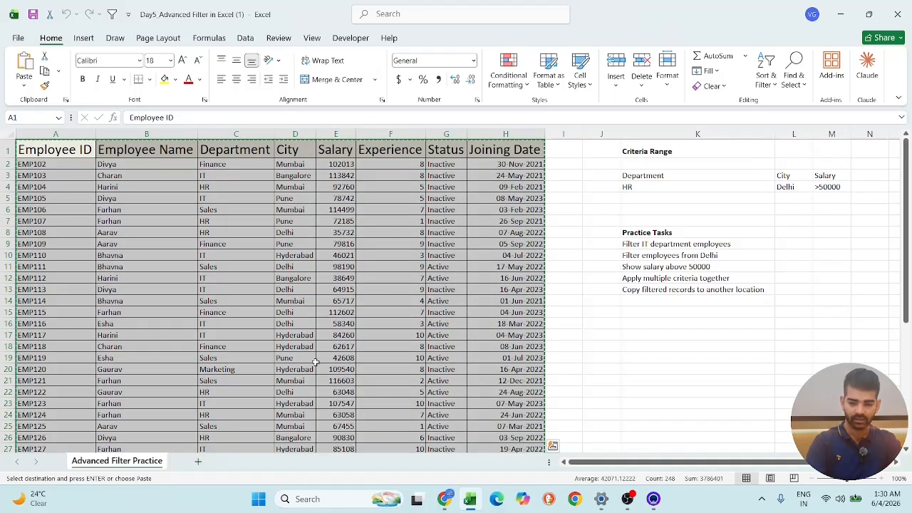
{"action": "left_click", "coordinate": [18, 38]}
{"action": "left_click", "coordinate": [164, 126]}
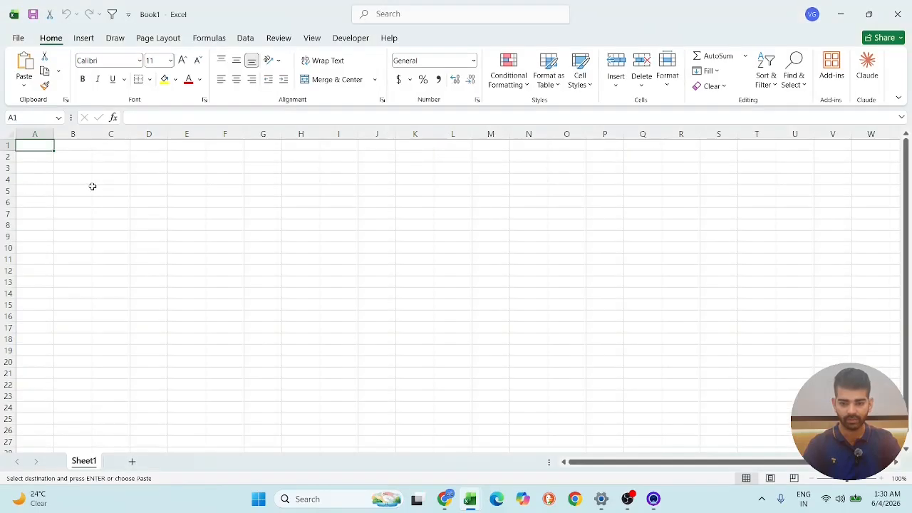
{"action": "key", "text": "ctrl+v"}
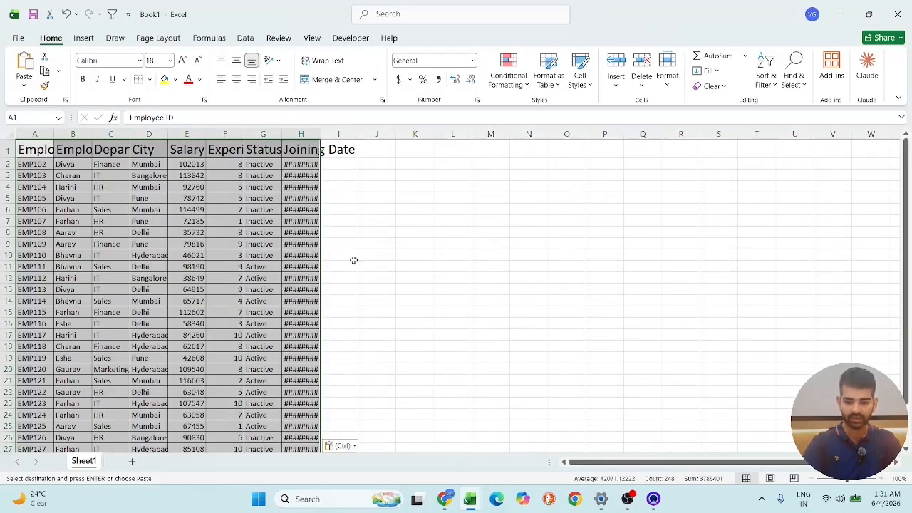
- AutoFit the column widths of the whole pasted table
{"action": "left_click", "coordinate": [400, 255]}
{"action": "left_click", "coordinate": [22, 148]}
{"action": "key", "text": "ctrl+a"}
{"action": "scroll", "coordinate": [45, 155], "scroll_direction": "down", "scroll_amount": 2}
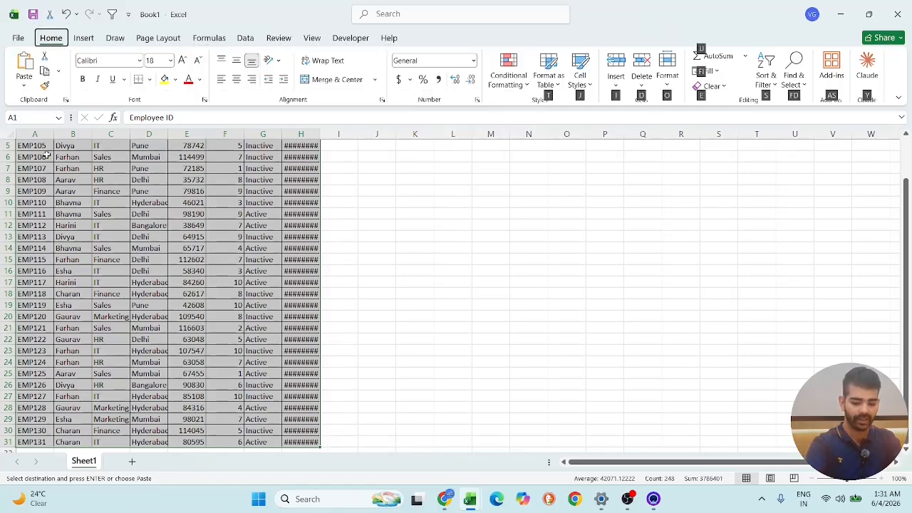
{"action": "left_click", "coordinate": [667, 79]}
{"action": "left_click", "coordinate": [705, 171]}
{"action": "scroll", "coordinate": [447, 153], "scroll_direction": "up", "scroll_amount": 2}
{"action": "left_click", "coordinate": [649, 185]}
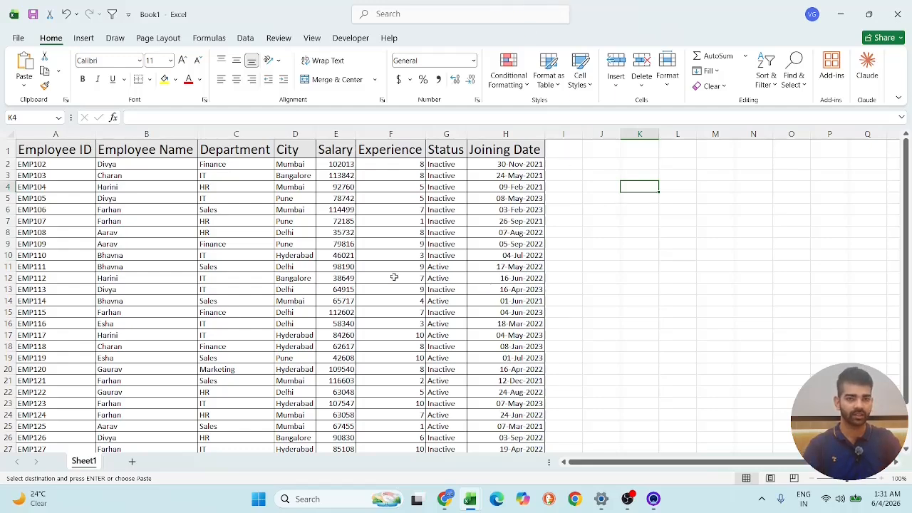
{"action": "scroll", "coordinate": [239, 246], "scroll_direction": "down", "scroll_amount": 6}
{"action": "scroll", "coordinate": [242, 278], "scroll_direction": "up", "scroll_amount": 6}
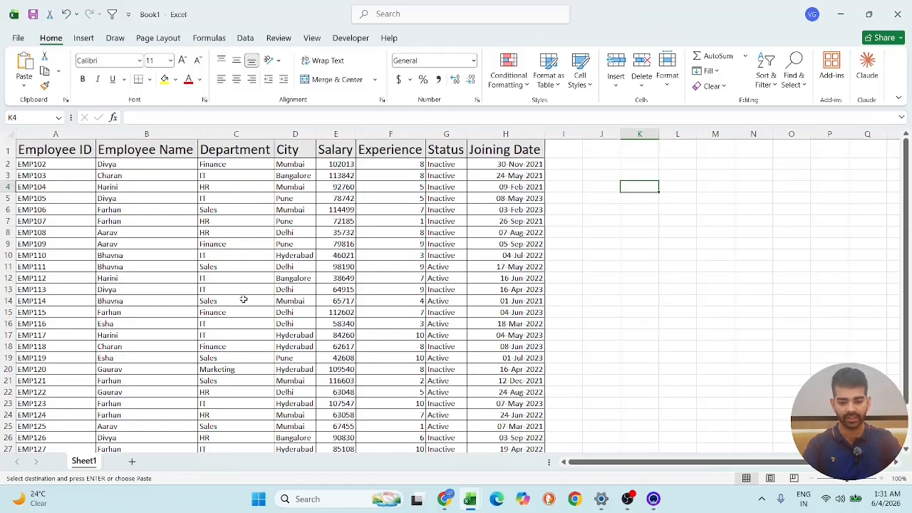
{"action": "scroll", "coordinate": [429, 402], "scroll_direction": "down", "scroll_amount": 9}
{"action": "scroll", "coordinate": [410, 385], "scroll_direction": "up", "scroll_amount": 9}
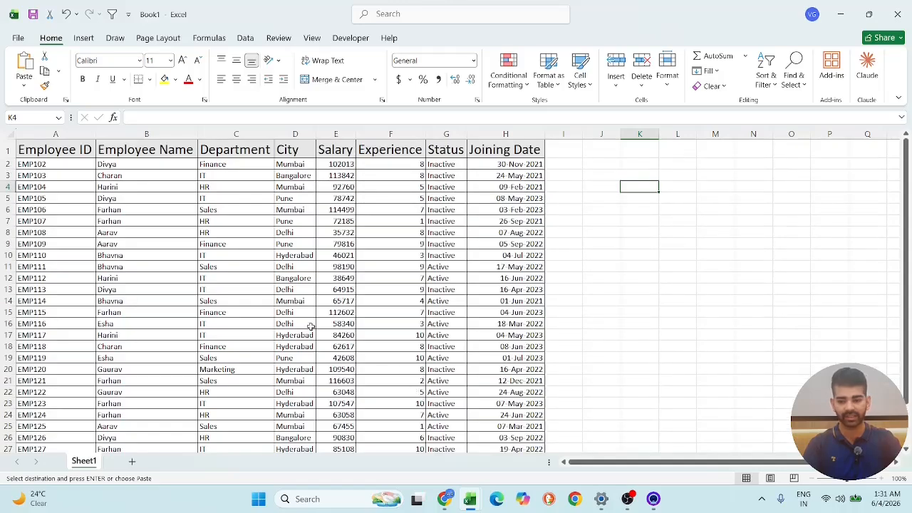
{"action": "left_click", "coordinate": [894, 276]}
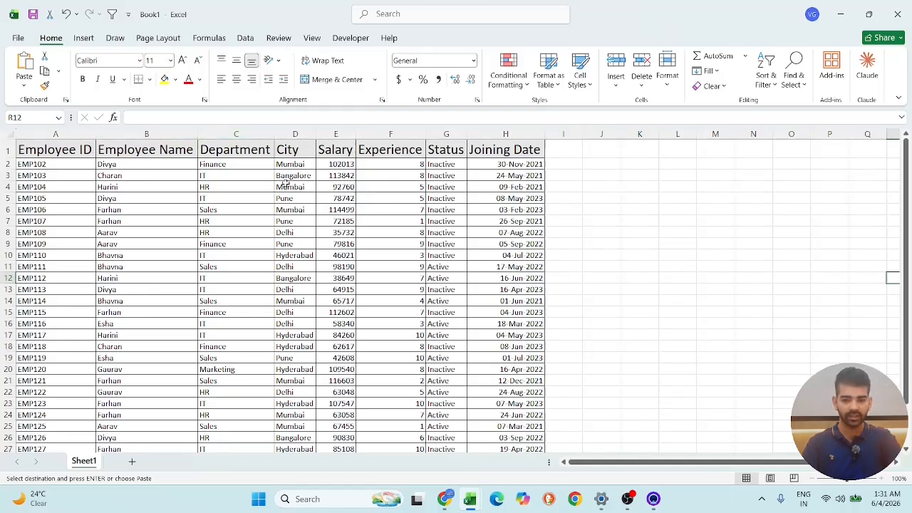
- Turn on filtering for the employee table and show only Finance in the Department column
{"action": "left_click", "coordinate": [48, 148]}
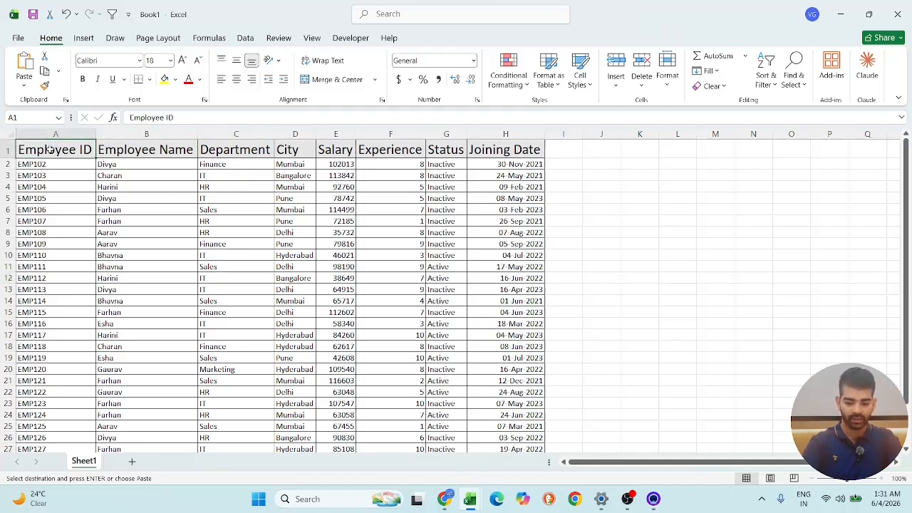
{"action": "key", "text": "ctrl+shift+l"}
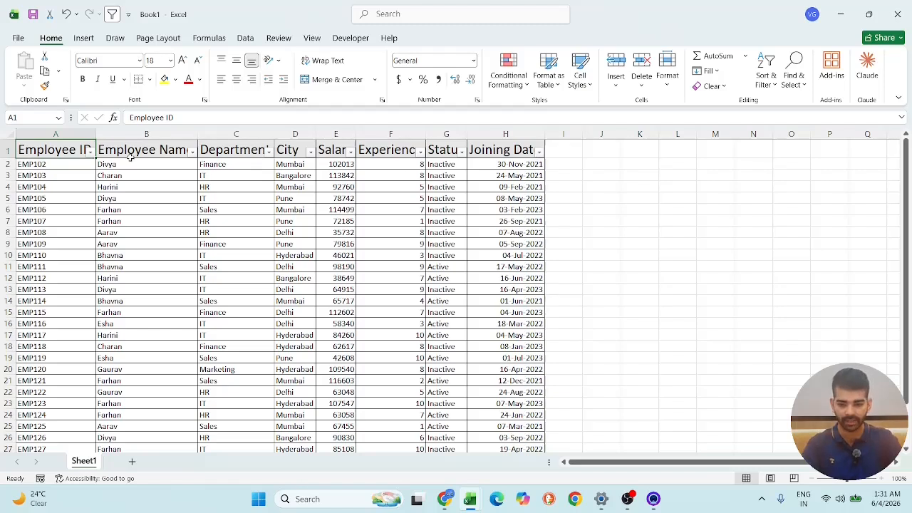
{"action": "left_click", "coordinate": [268, 152]}
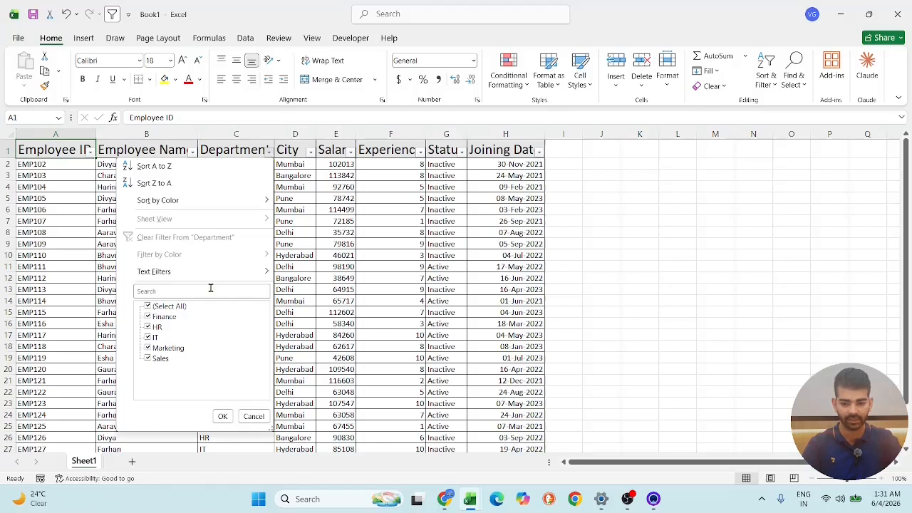
{"action": "left_click", "coordinate": [149, 306]}
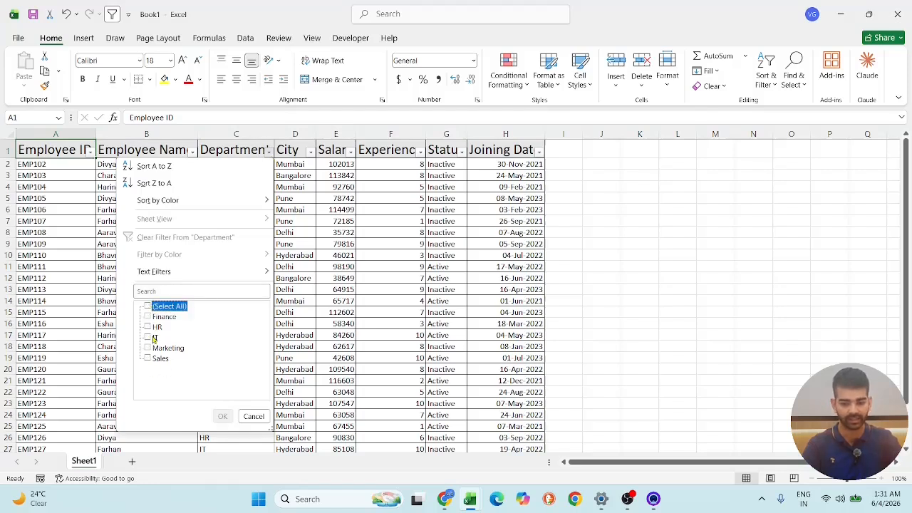
{"action": "left_click", "coordinate": [147, 316]}
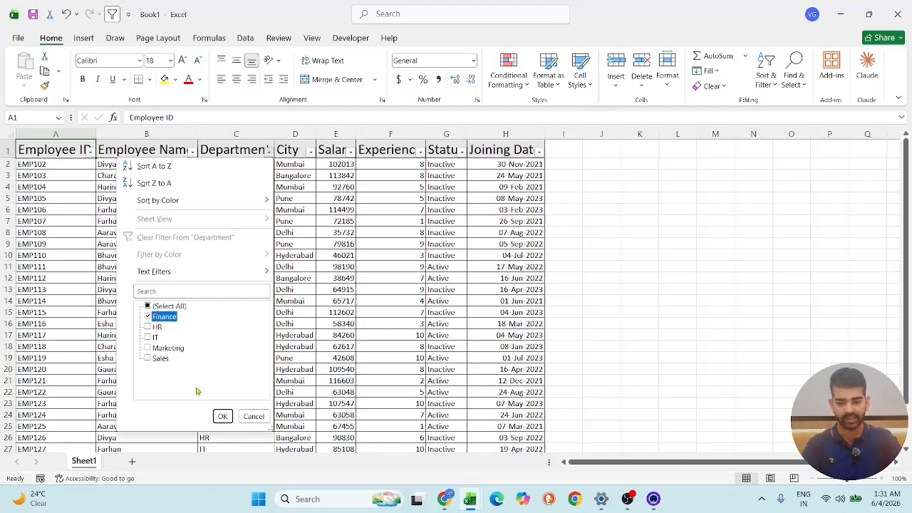
{"action": "left_click", "coordinate": [222, 416]}
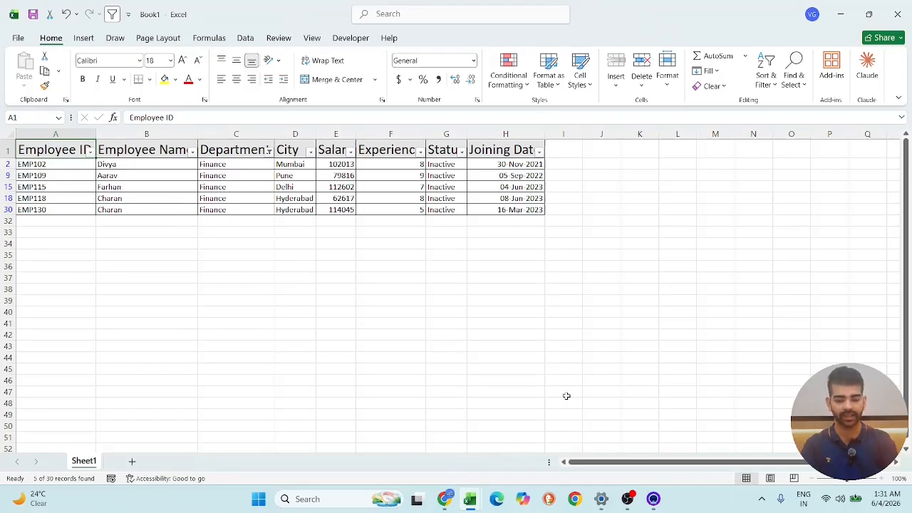
- Clear the Department filter and turn off filtering for the table
{"action": "left_click", "coordinate": [268, 151]}
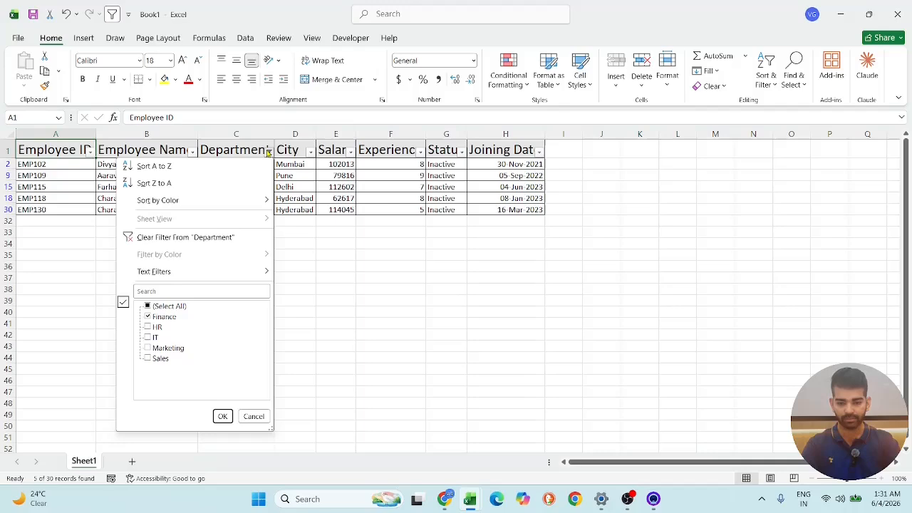
{"action": "left_click", "coordinate": [193, 239]}
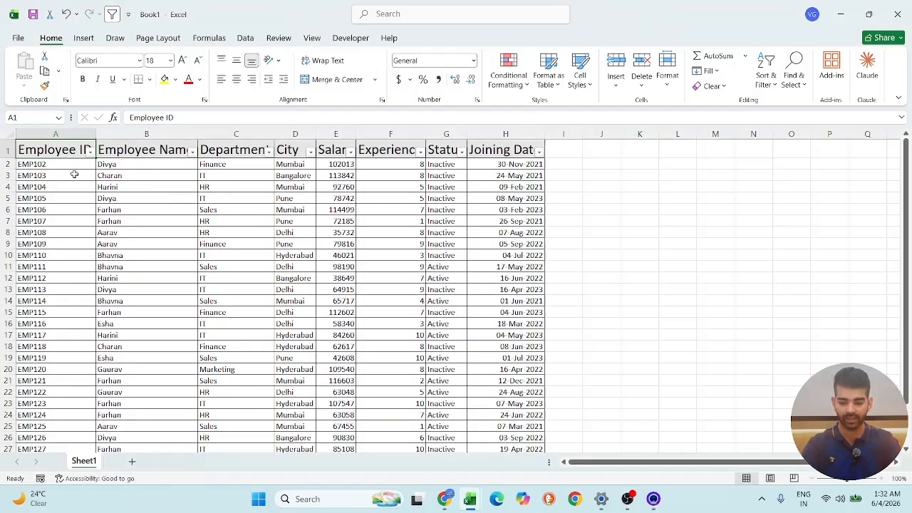
{"action": "left_click", "coordinate": [766, 80]}
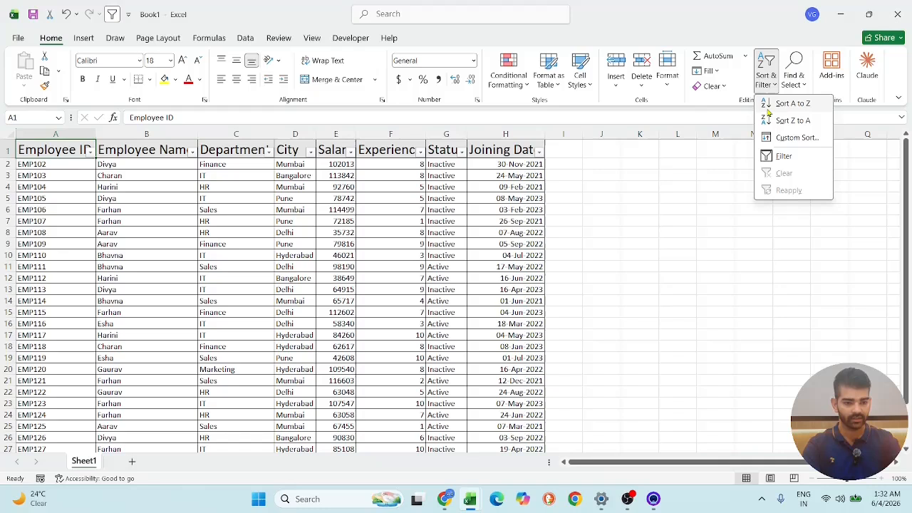
{"action": "left_click", "coordinate": [781, 157]}
{"action": "left_click", "coordinate": [716, 232]}
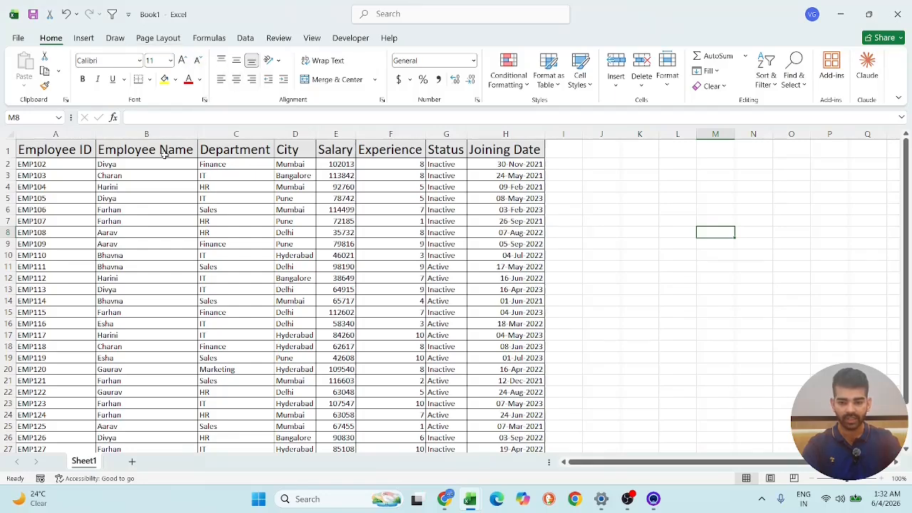
- Start an Advanced Filter set to copy to another location, with Sheet1!$A$1:$H$31 as the list range
{"action": "left_click", "coordinate": [245, 37]}
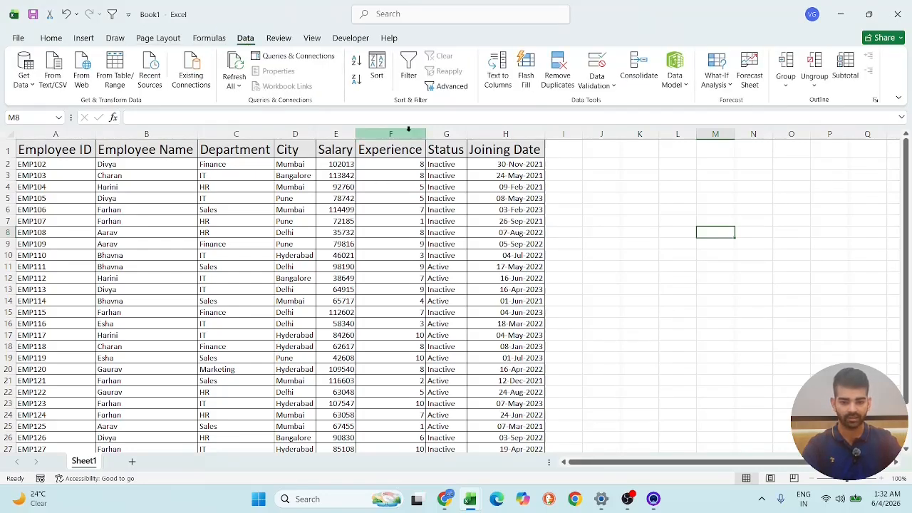
{"action": "left_click", "coordinate": [447, 88]}
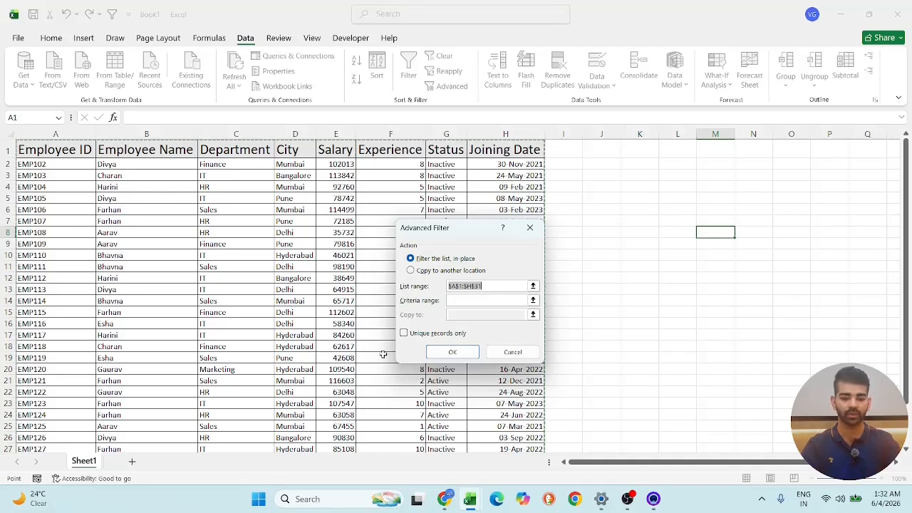
{"action": "left_click", "coordinate": [454, 270]}
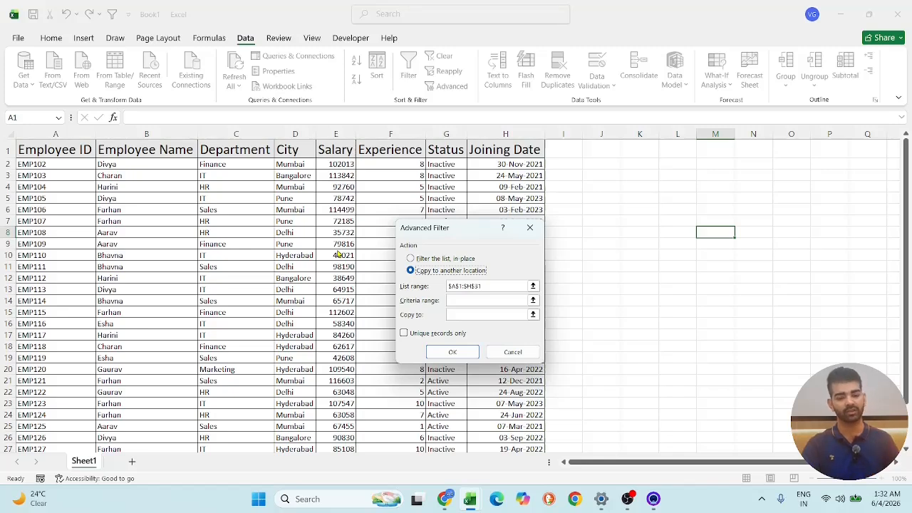
{"action": "left_click", "coordinate": [504, 286]}
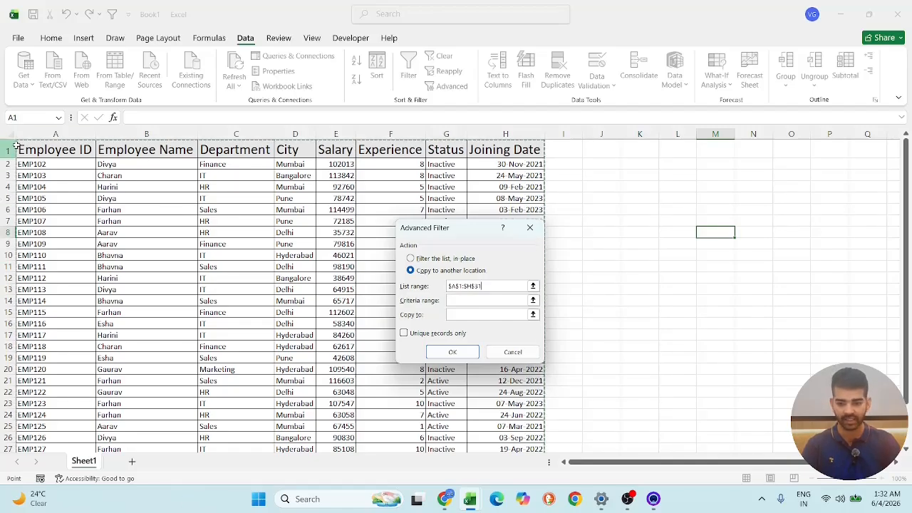
{"action": "left_click_drag", "start_coordinate": [27, 147], "coordinate": [519, 241]}
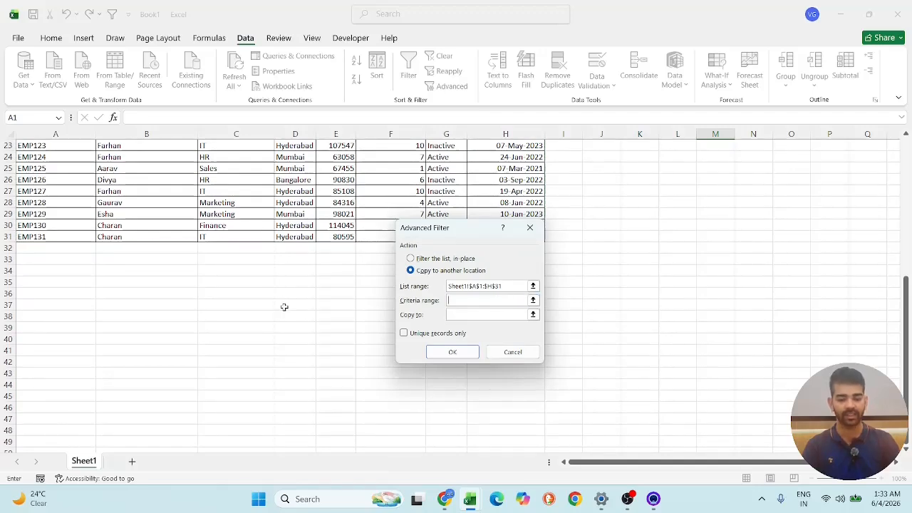
- Set the Advanced Filter criteria range to Sheet1!$C$1:$C$2, covering the Department header and its first value
{"action": "scroll", "coordinate": [283, 305], "scroll_direction": "up", "scroll_amount": 5}
{"action": "scroll", "coordinate": [283, 305], "scroll_direction": "up", "scroll_amount": 2}
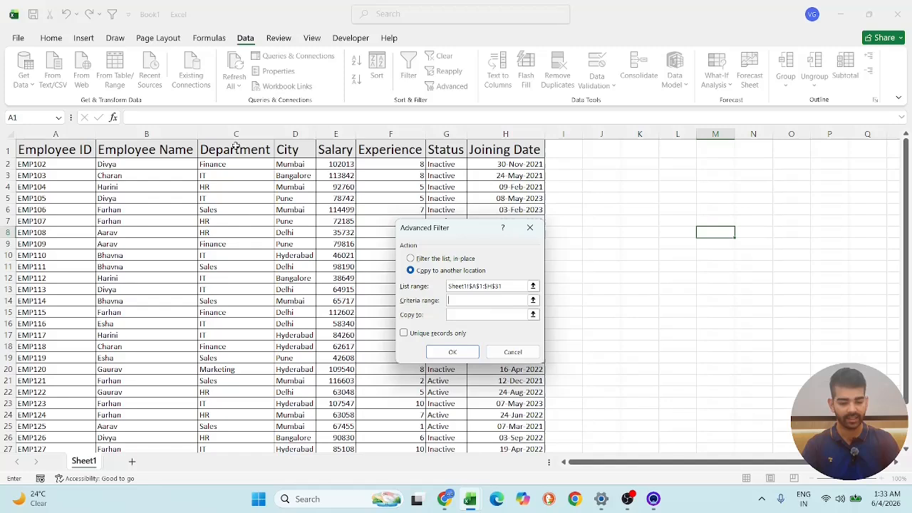
{"action": "left_click_drag", "start_coordinate": [236, 145], "coordinate": [238, 167]}
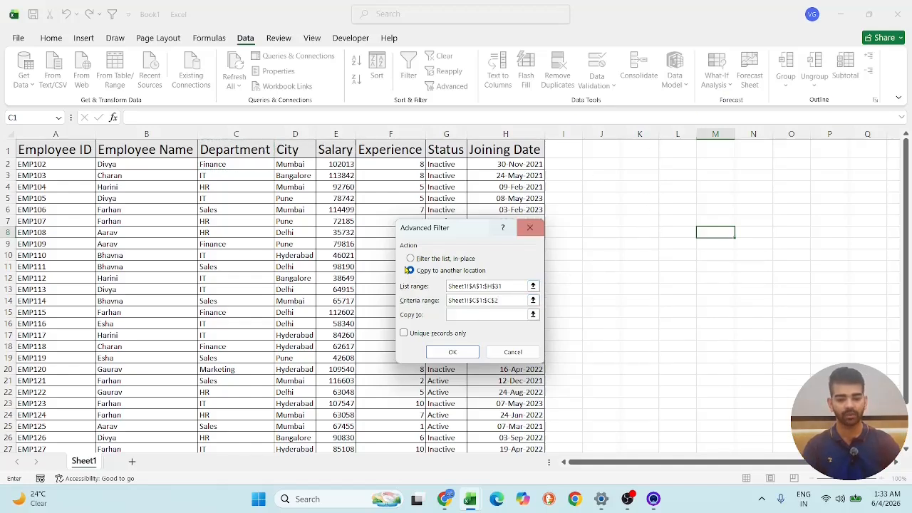
- Set the copy destination to Sheet1!$A$33 below the table and run the Advanced Filter
{"action": "left_click", "coordinate": [409, 270]}
{"action": "scroll", "coordinate": [214, 348], "scroll_direction": "down", "scroll_amount": 8}
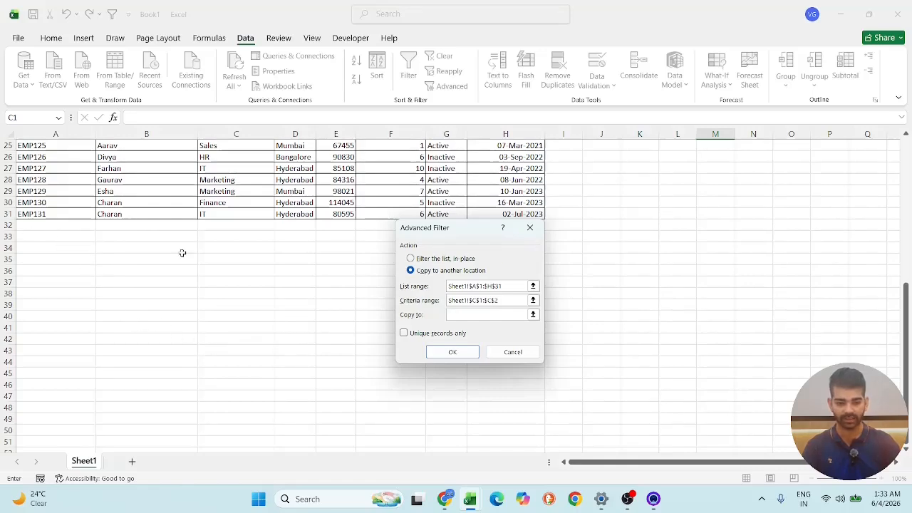
{"action": "scroll", "coordinate": [183, 253], "scroll_direction": "up", "scroll_amount": 6}
{"action": "scroll", "coordinate": [63, 300], "scroll_direction": "down", "scroll_amount": 5}
{"action": "left_click", "coordinate": [48, 285]}
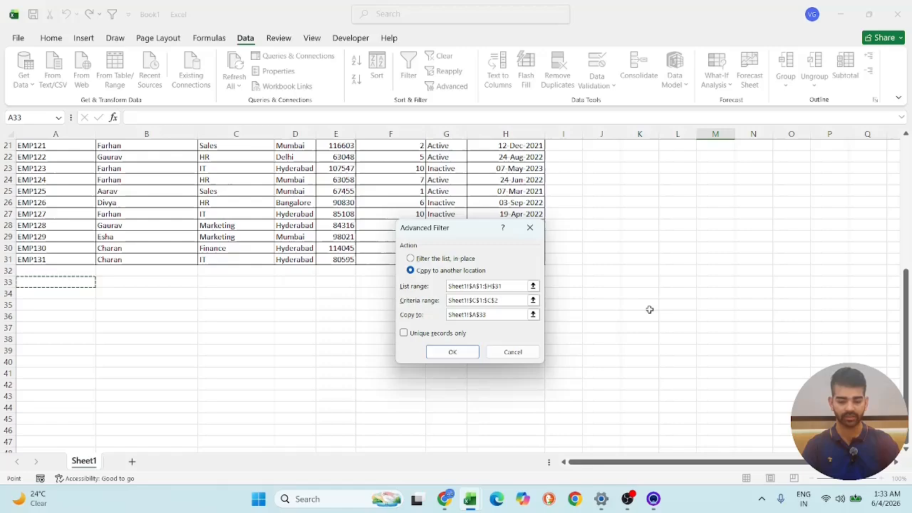
{"action": "left_click", "coordinate": [452, 352]}
- Compare the extracted records starting at row 33 with the source employee table above
{"action": "scroll", "coordinate": [417, 337], "scroll_direction": "up", "scroll_amount": 7}
{"action": "scroll", "coordinate": [418, 337], "scroll_direction": "down", "scroll_amount": 8}
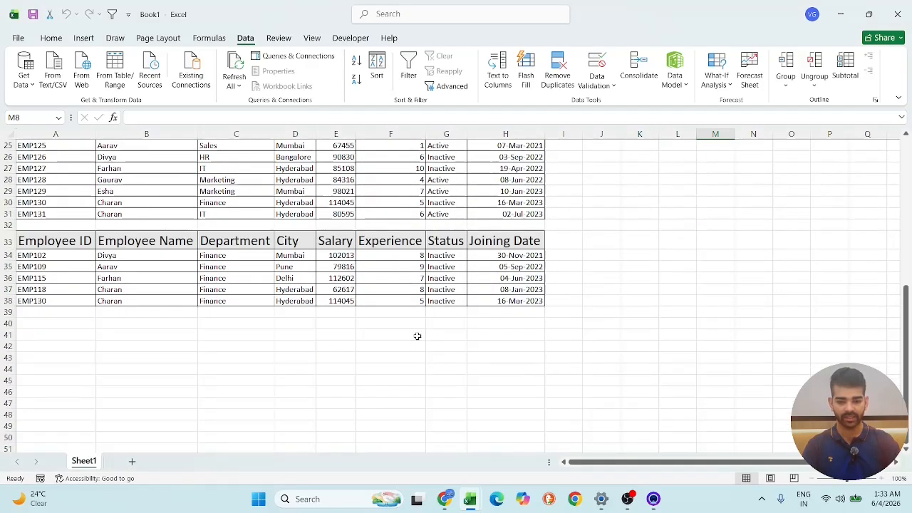
{"action": "scroll", "coordinate": [378, 242], "scroll_direction": "up", "scroll_amount": 4}
{"action": "scroll", "coordinate": [133, 311], "scroll_direction": "down", "scroll_amount": 3}
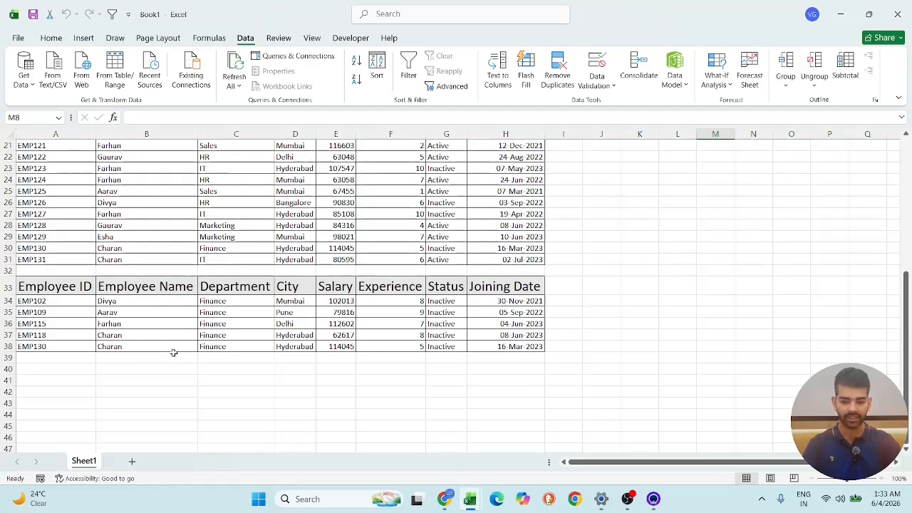
{"action": "scroll", "coordinate": [71, 385], "scroll_direction": "up", "scroll_amount": 4}
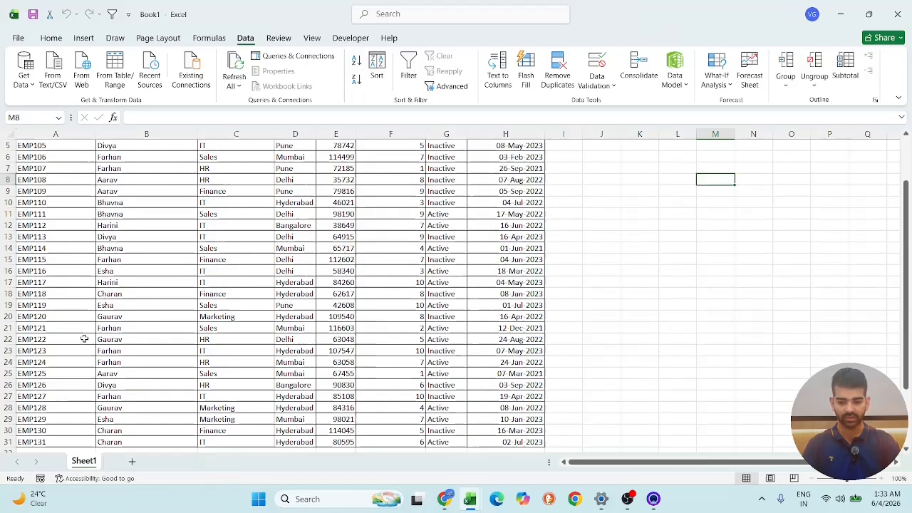
{"action": "scroll", "coordinate": [103, 344], "scroll_direction": "down", "scroll_amount": 3}
{"action": "scroll", "coordinate": [104, 344], "scroll_direction": "up", "scroll_amount": 5}
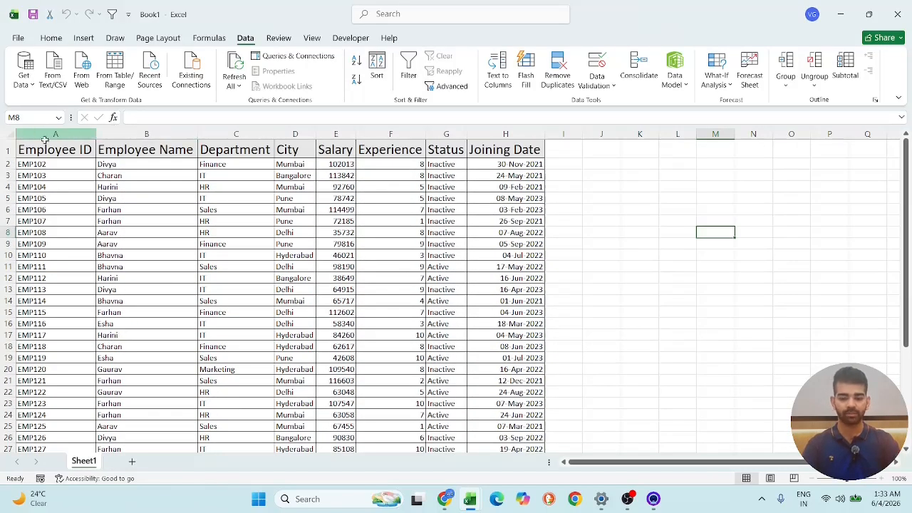
{"action": "scroll", "coordinate": [178, 228], "scroll_direction": "down", "scroll_amount": 5}
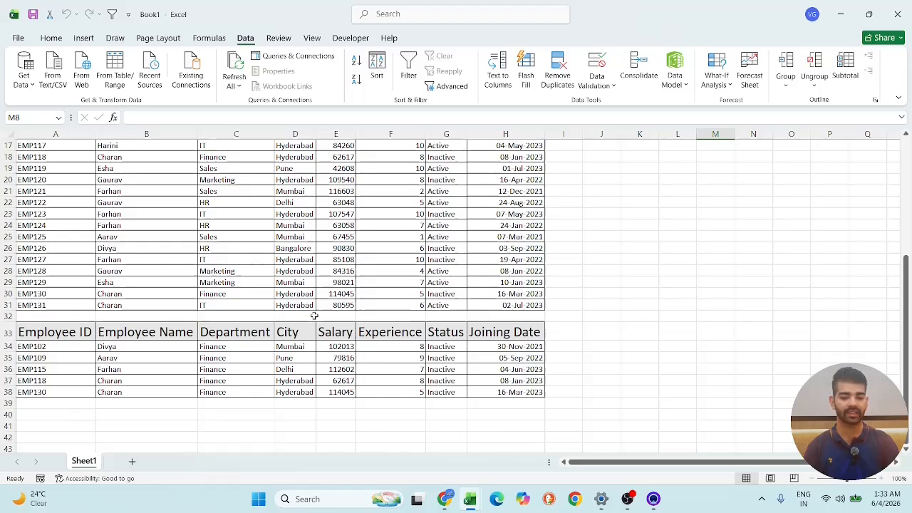
{"action": "scroll", "coordinate": [262, 349], "scroll_direction": "up", "scroll_amount": 5}
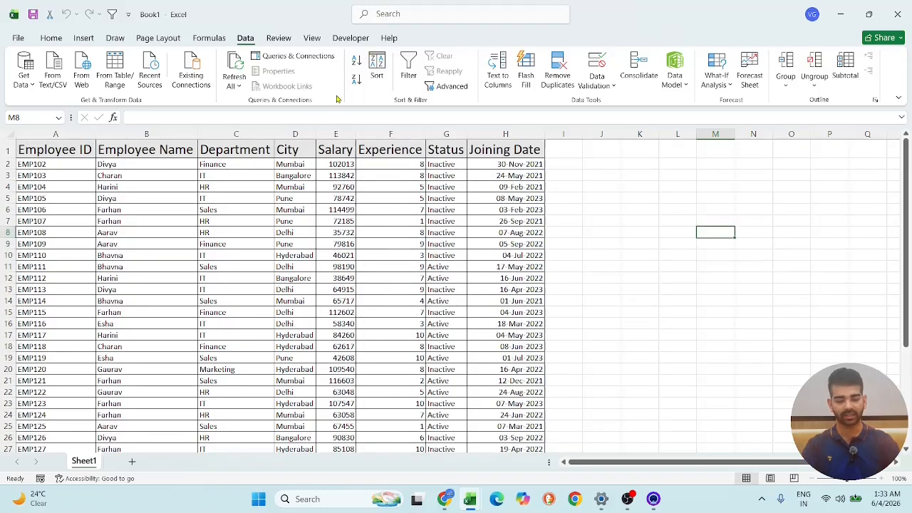
{"action": "left_click", "coordinate": [311, 38]}
{"action": "scroll", "coordinate": [354, 207], "scroll_direction": "down", "scroll_amount": 4}
{"action": "scroll", "coordinate": [354, 207], "scroll_direction": "up", "scroll_amount": 4}
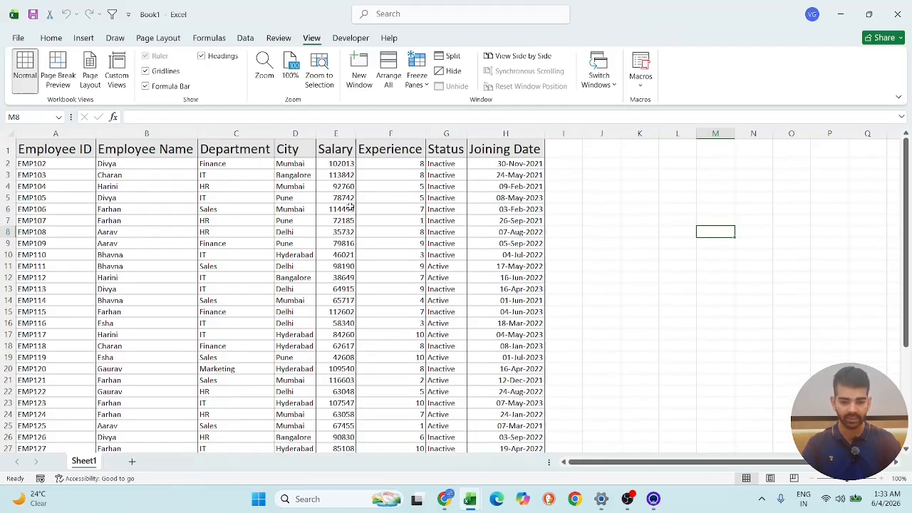
{"action": "scroll", "coordinate": [338, 340], "scroll_direction": "down", "scroll_amount": 3}
{"action": "scroll", "coordinate": [346, 340], "scroll_direction": "up", "scroll_amount": 3}
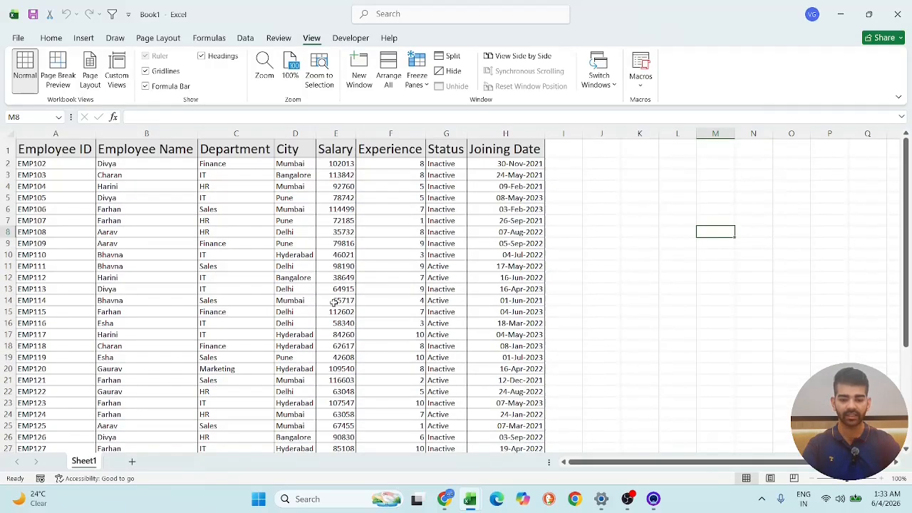
{"action": "scroll", "coordinate": [116, 210], "scroll_direction": "down", "scroll_amount": 10}
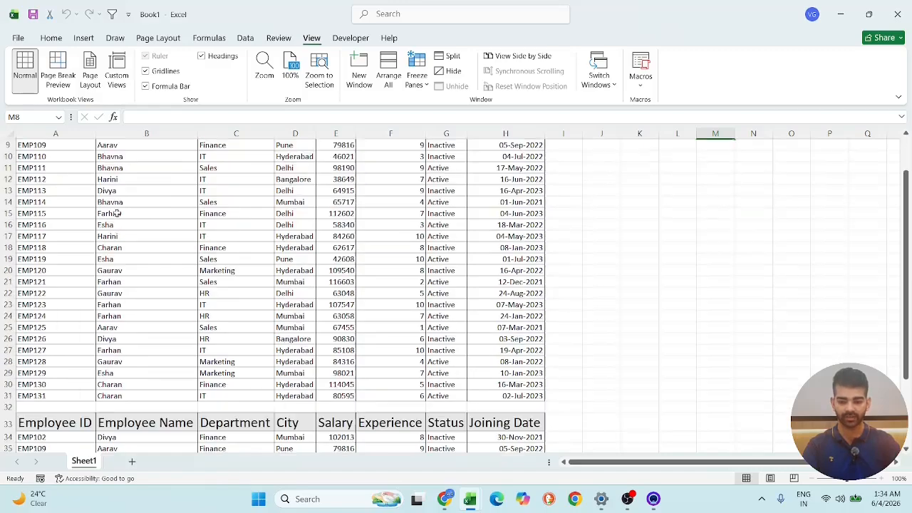
{"action": "scroll", "coordinate": [121, 199], "scroll_direction": "up", "scroll_amount": 10}
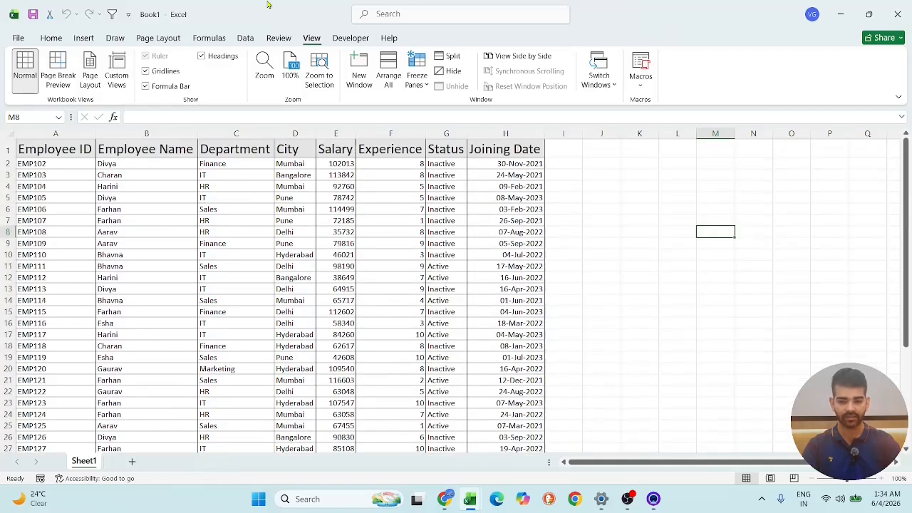
{"action": "left_click", "coordinate": [247, 38]}
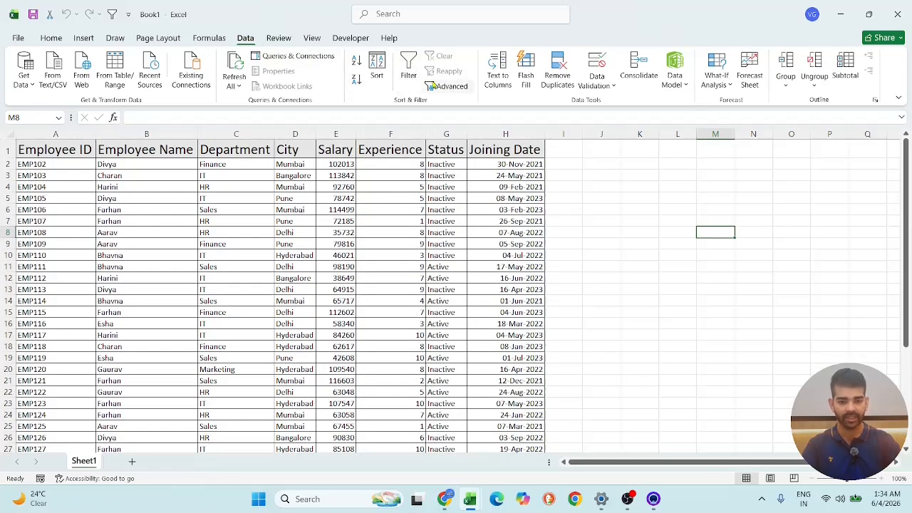
{"action": "left_click", "coordinate": [447, 85]}
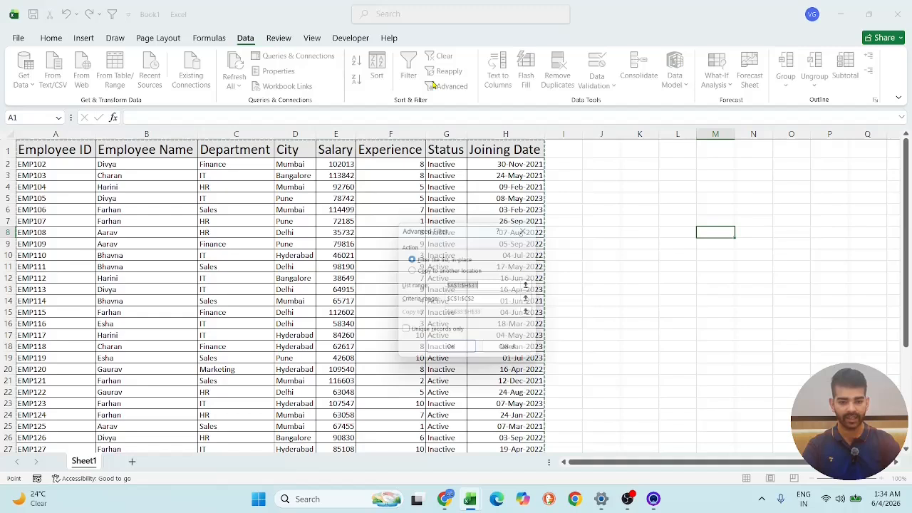
{"action": "left_click", "coordinate": [452, 271]}
{"action": "left_click", "coordinate": [502, 284]}
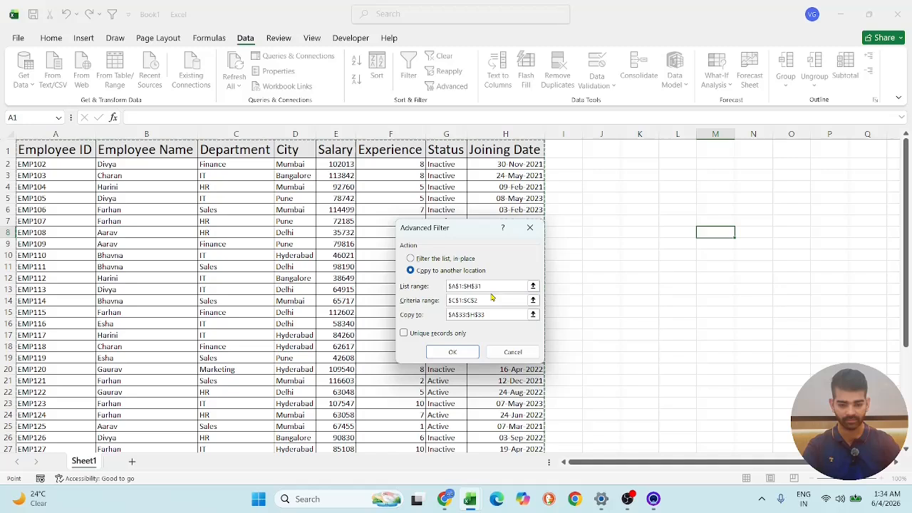
{"action": "left_click", "coordinate": [491, 301]}
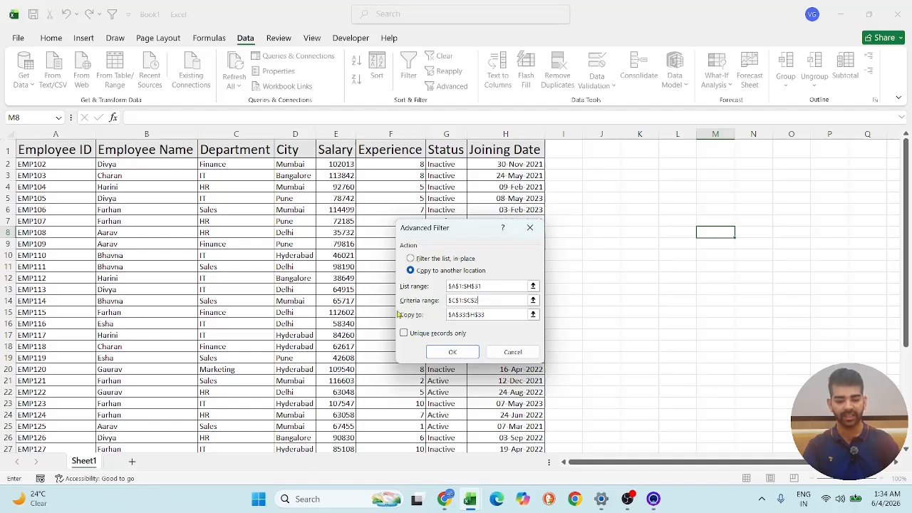
{"action": "left_click", "coordinate": [530, 228]}
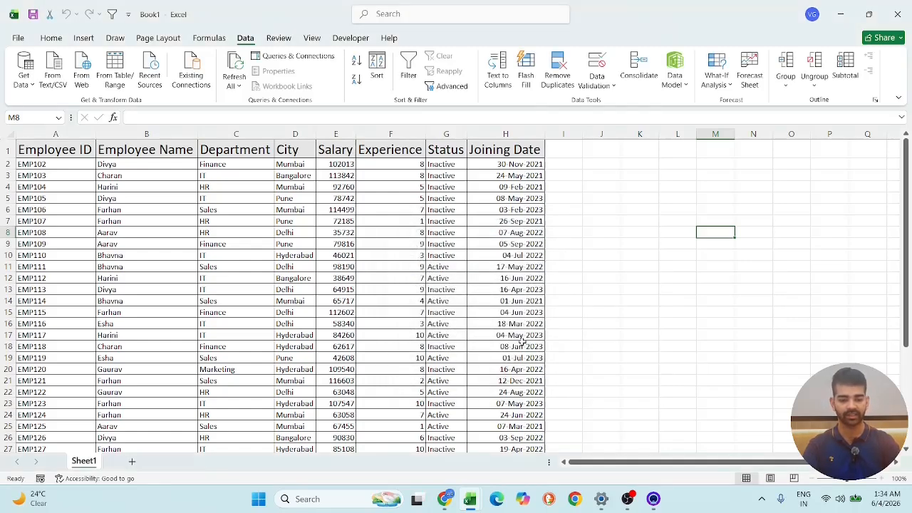
- Copy the Salary header and its first value from E1:E2 to A40:A41, below the extracted records
{"action": "scroll", "coordinate": [499, 335], "scroll_direction": "down", "scroll_amount": 9}
{"action": "scroll", "coordinate": [212, 315], "scroll_direction": "up", "scroll_amount": 8}
{"action": "scroll", "coordinate": [221, 311], "scroll_direction": "down", "scroll_amount": 1}
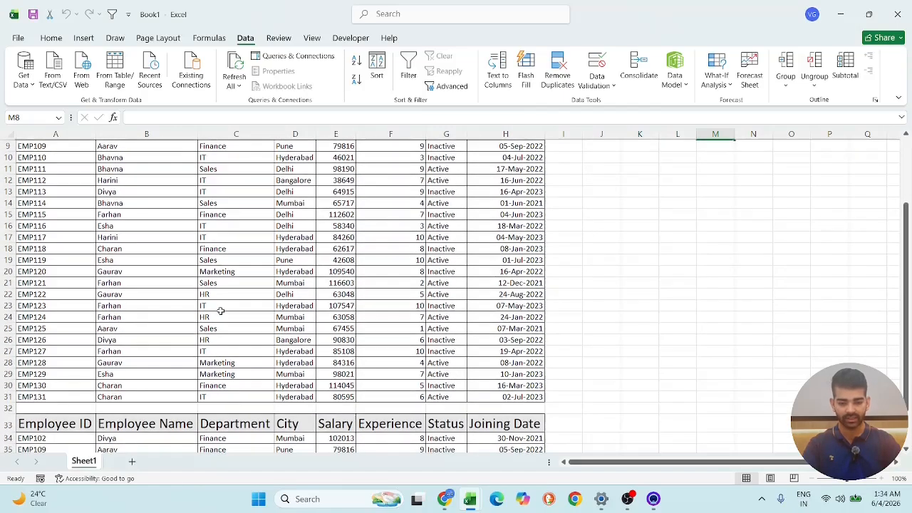
{"action": "scroll", "coordinate": [221, 310], "scroll_direction": "down", "scroll_amount": 7}
{"action": "left_click", "coordinate": [61, 280]}
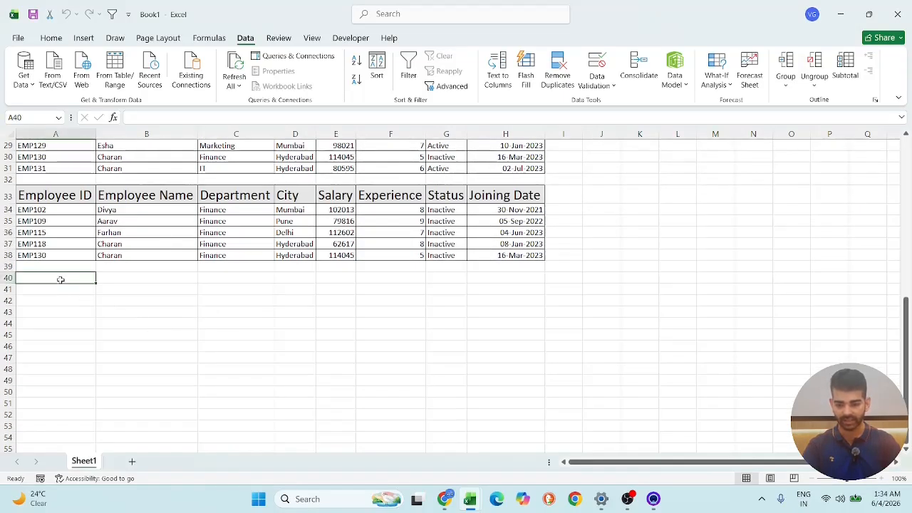
{"action": "scroll", "coordinate": [172, 236], "scroll_direction": "up", "scroll_amount": 9}
{"action": "left_click_drag", "start_coordinate": [339, 147], "coordinate": [339, 165]}
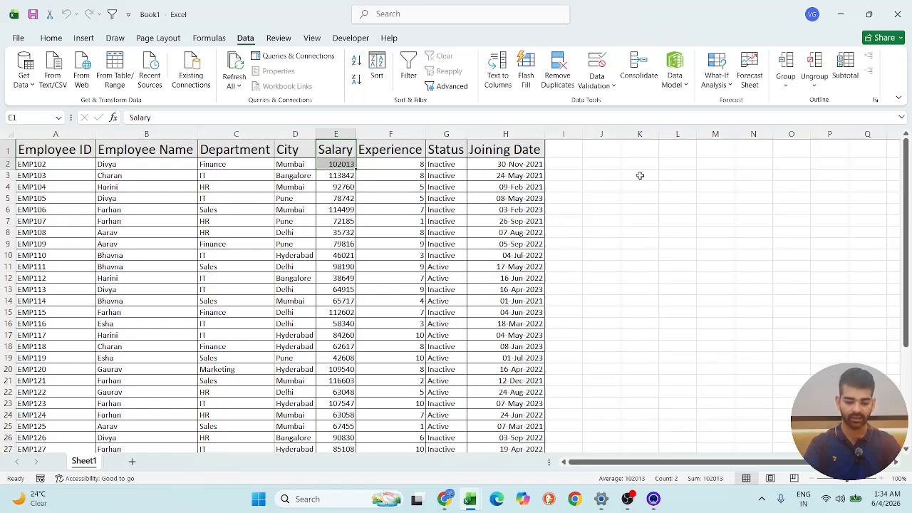
{"action": "key", "text": "ctrl+c"}
{"action": "scroll", "coordinate": [393, 254], "scroll_direction": "down", "scroll_amount": 8}
{"action": "left_click", "coordinate": [63, 325]}
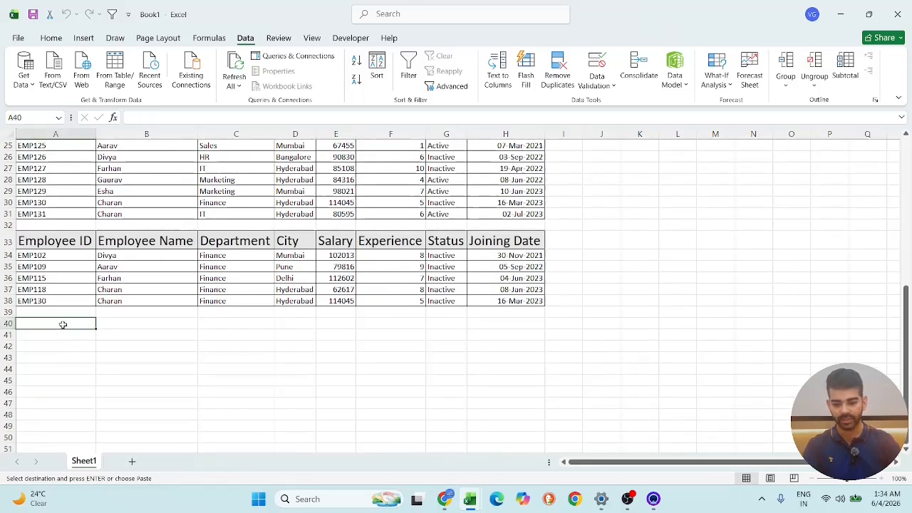
{"action": "key", "text": "ctrl+v"}
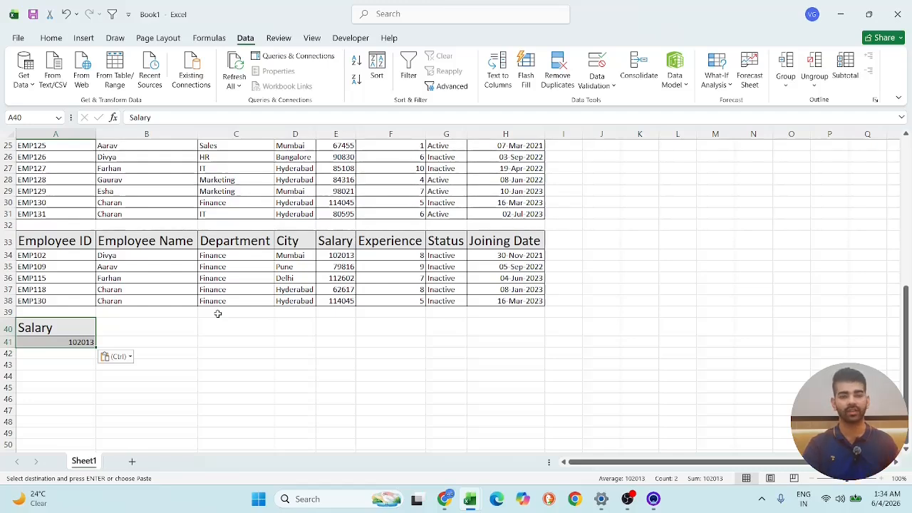
- Replace the value under the copied Salary header in A41 with the criterion >50000
{"action": "left_click", "coordinate": [236, 376]}
{"action": "scroll", "coordinate": [349, 234], "scroll_direction": "up", "scroll_amount": 8}
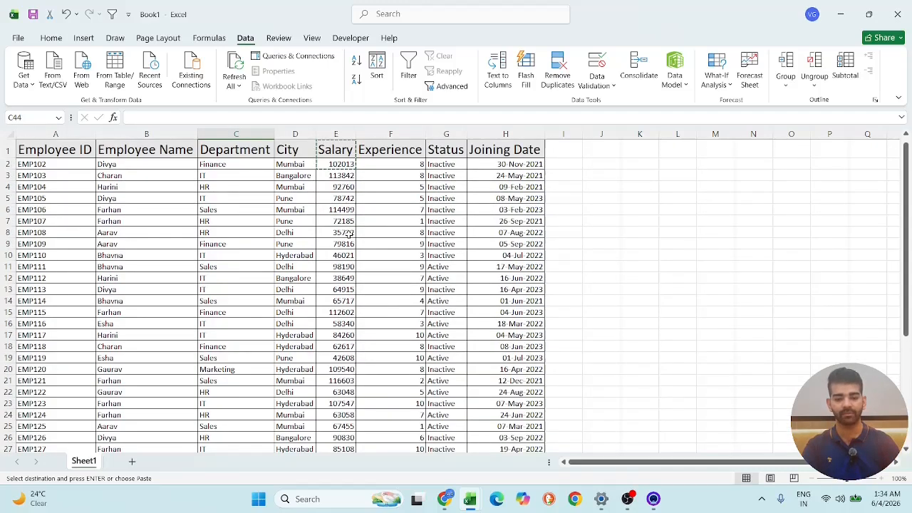
{"action": "scroll", "coordinate": [257, 340], "scroll_direction": "down", "scroll_amount": 9}
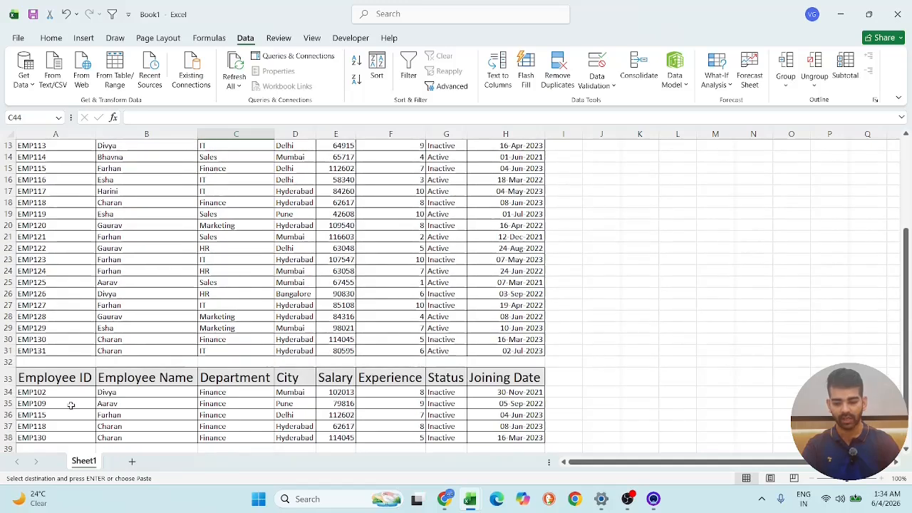
{"action": "left_click", "coordinate": [75, 295]}
{"action": "key", "text": "BackSpace"}
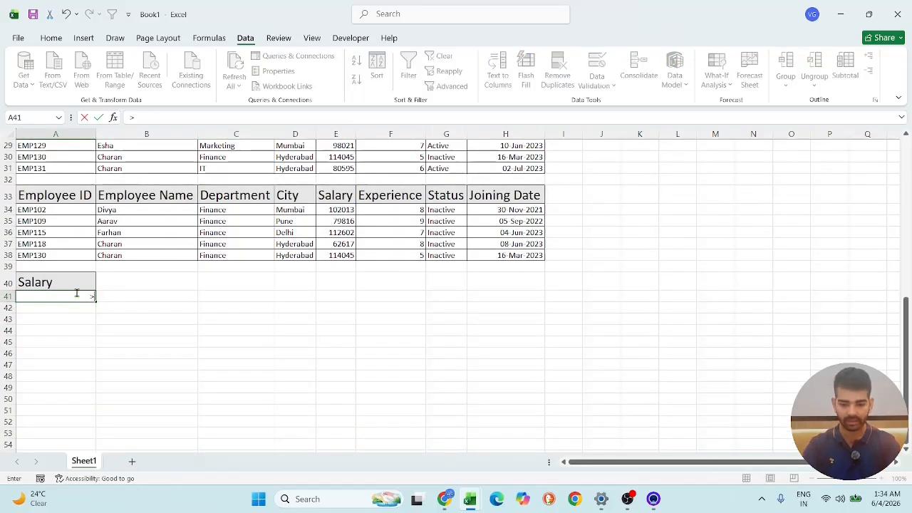
{"action": "type", "text": ">50000"}
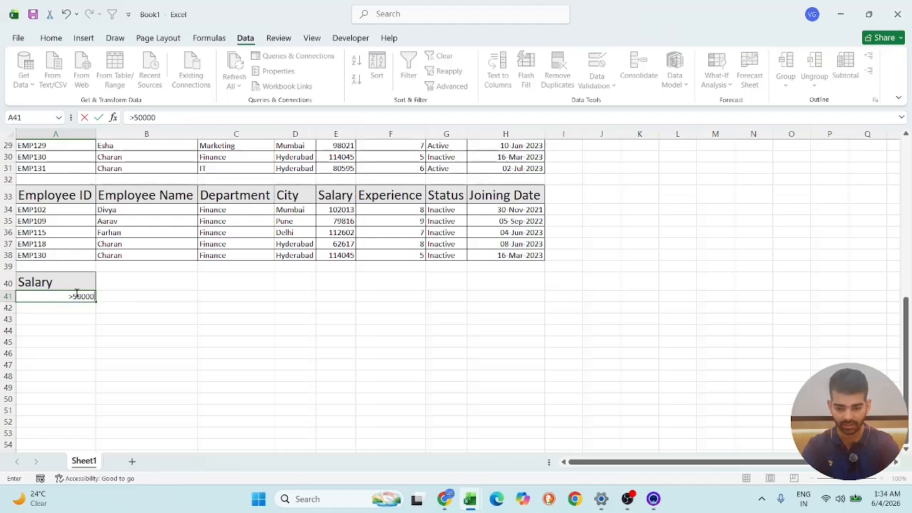
{"action": "left_click", "coordinate": [161, 330]}
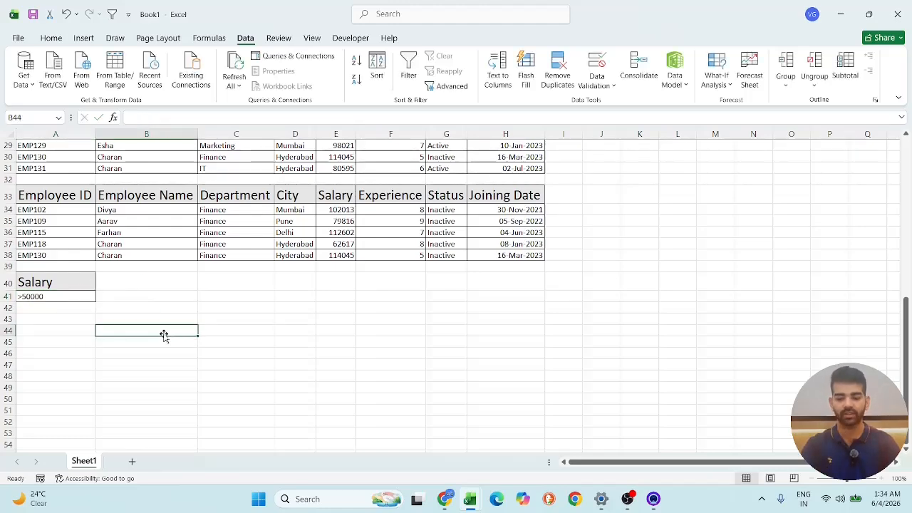
- Open Advanced Filter, choose copying to another location, and set the criteria range to Sheet1!$A$40:$A$41
{"action": "scroll", "coordinate": [150, 300], "scroll_direction": "up", "scroll_amount": 7}
{"action": "scroll", "coordinate": [174, 292], "scroll_direction": "down", "scroll_amount": 3}
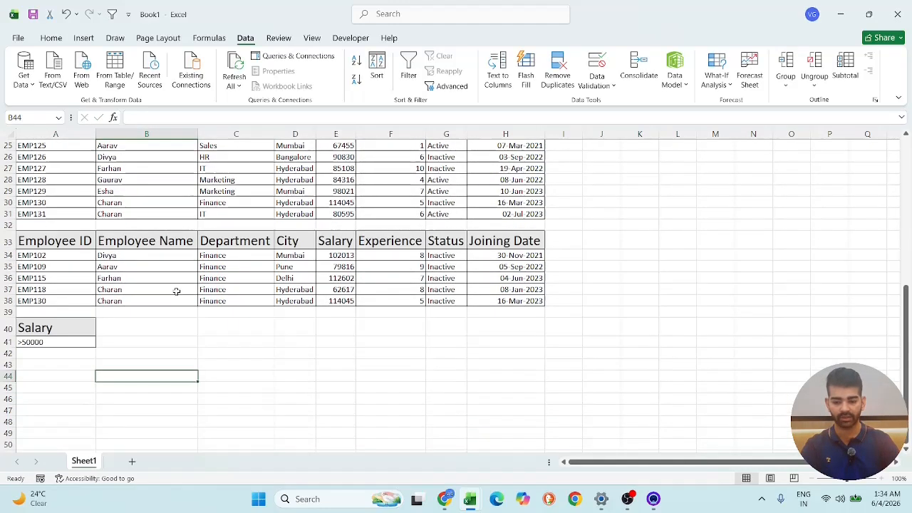
{"action": "scroll", "coordinate": [173, 307], "scroll_direction": "up", "scroll_amount": 4}
{"action": "scroll", "coordinate": [492, 330], "scroll_direction": "up", "scroll_amount": 3}
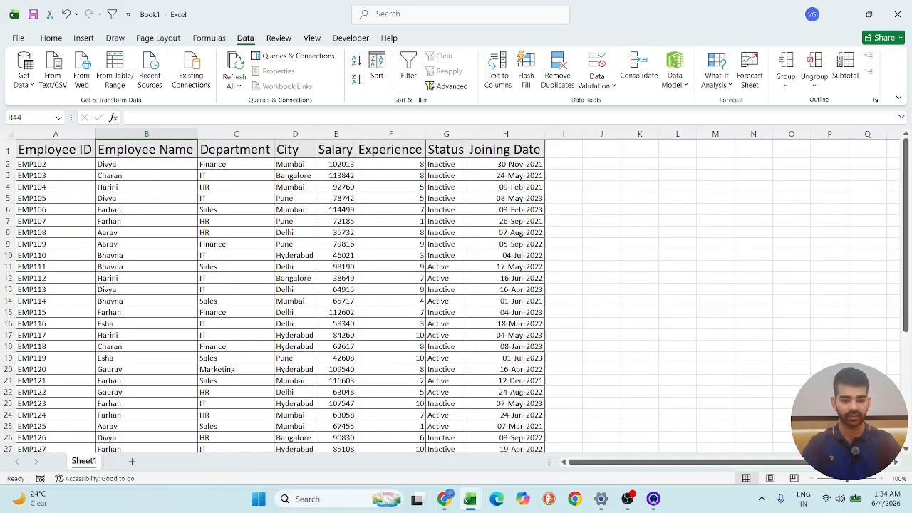
{"action": "left_click", "coordinate": [446, 87]}
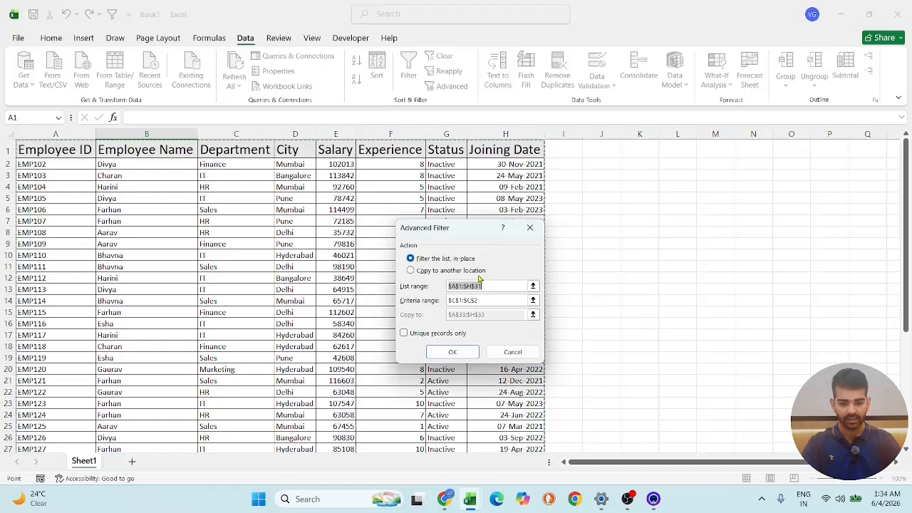
{"action": "left_click", "coordinate": [476, 271]}
{"action": "left_click", "coordinate": [501, 286]}
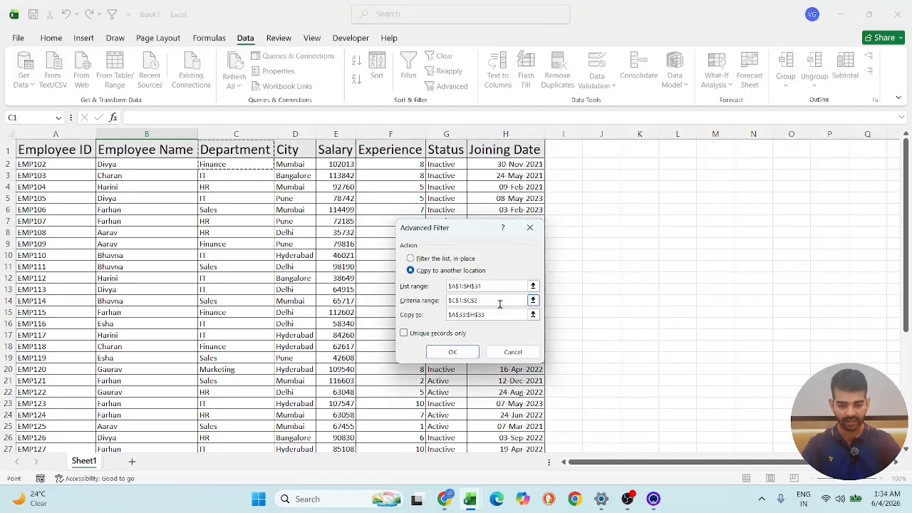
{"action": "left_click", "coordinate": [498, 300]}
{"action": "scroll", "coordinate": [146, 327], "scroll_direction": "down", "scroll_amount": 4}
{"action": "scroll", "coordinate": [146, 327], "scroll_direction": "down", "scroll_amount": 4}
{"action": "left_click_drag", "start_coordinate": [50, 327], "coordinate": [52, 344]}
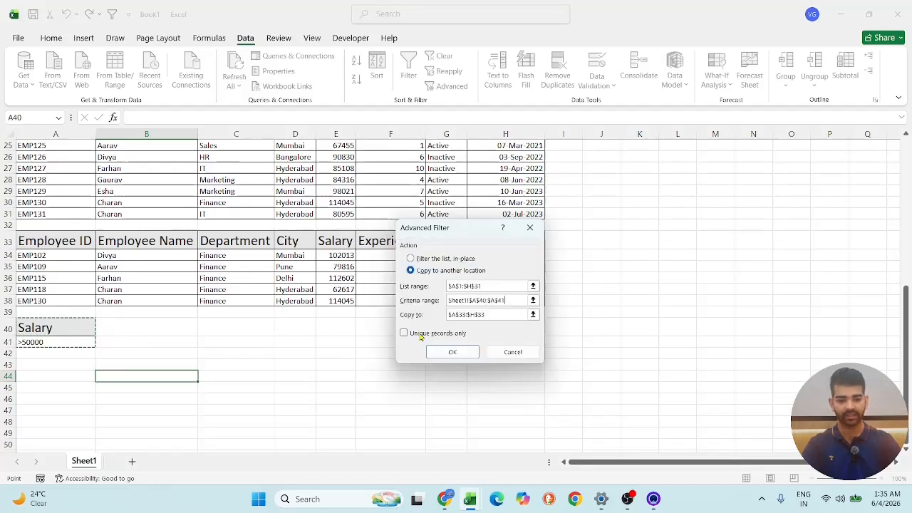
- Try to run the Advanced Filter with cell A43 appended to the existing copy destination
{"action": "left_click", "coordinate": [501, 314]}
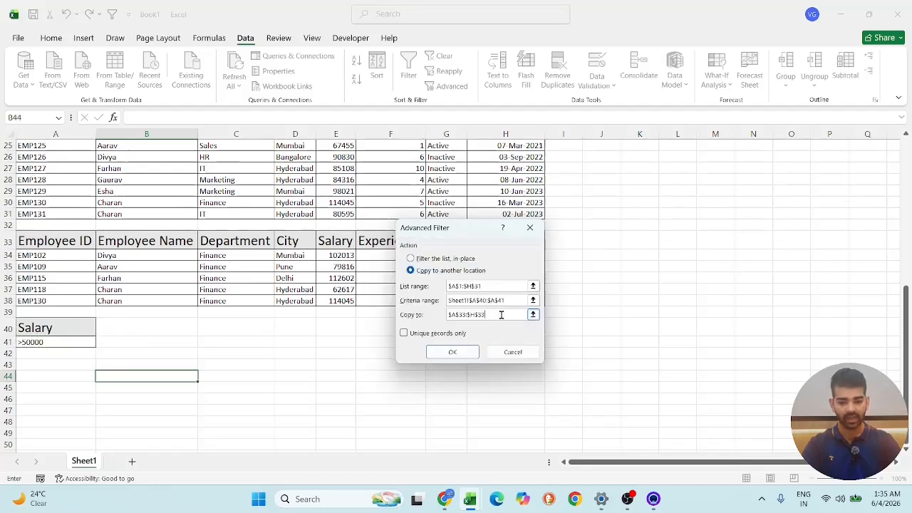
{"action": "left_click", "coordinate": [39, 365]}
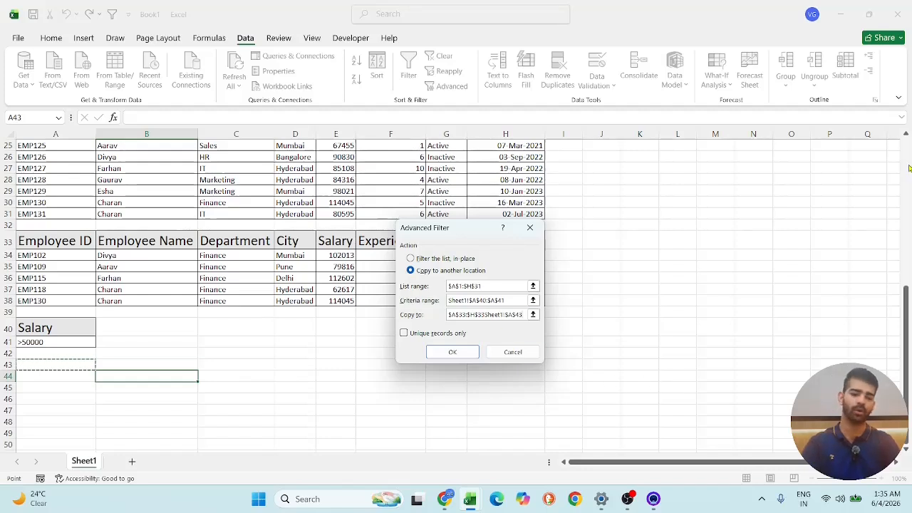
{"action": "left_click", "coordinate": [455, 354]}
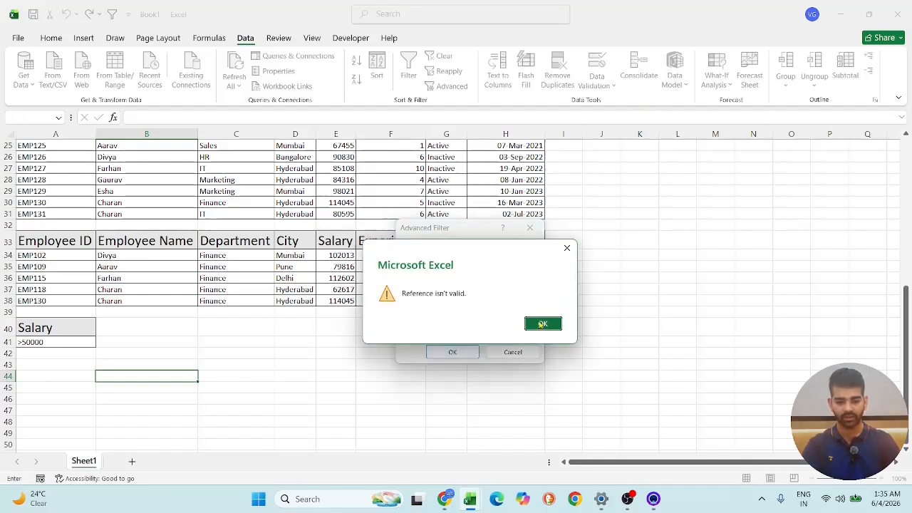
{"action": "left_click", "coordinate": [543, 324]}
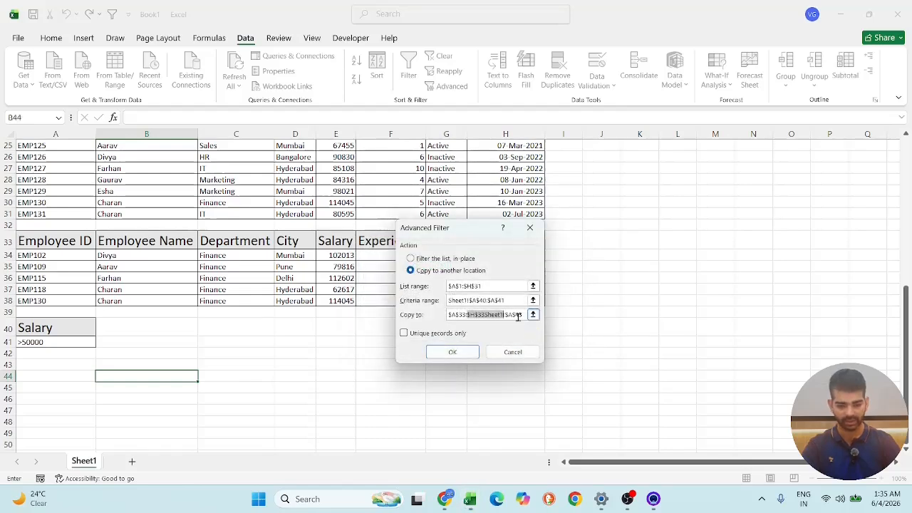
- Clear the copy destination and reselect the employee table Sheet1!$A$1:$H$31 as the list range
{"action": "left_click", "coordinate": [519, 316]}
{"action": "left_click_drag", "start_coordinate": [506, 314], "coordinate": [414, 314]}
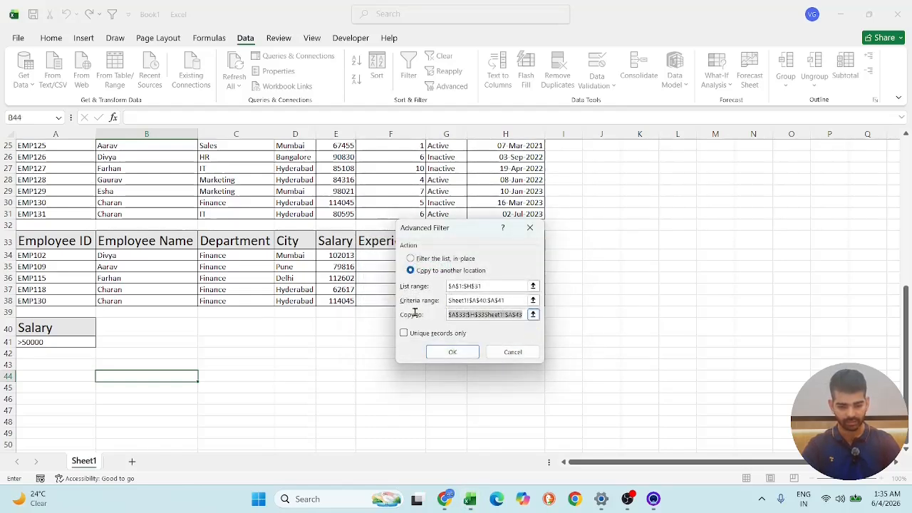
{"action": "key", "text": "BackSpace"}
{"action": "left_click", "coordinate": [503, 288]}
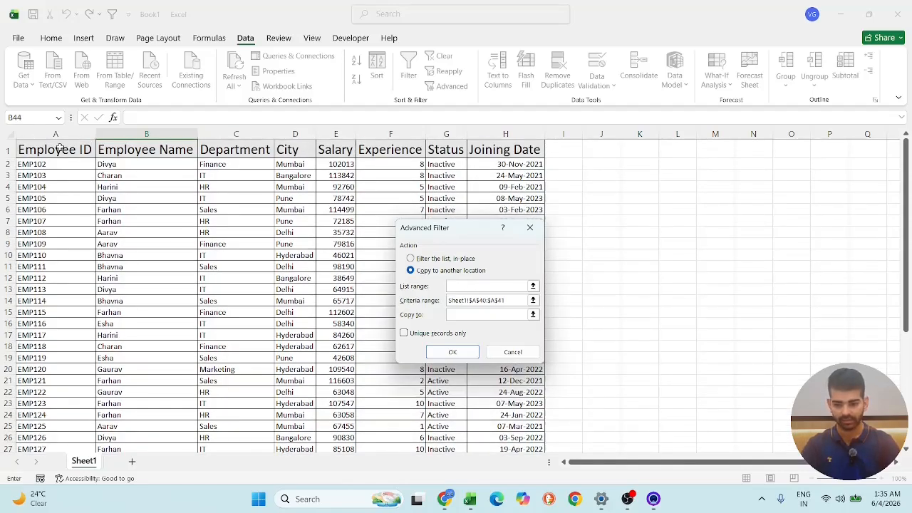
{"action": "left_click_drag", "start_coordinate": [61, 147], "coordinate": [505, 397]}
- Clear the criteria range and reselect the Salary criterion cells Sheet1!$A$40:$A$41
{"action": "left_click", "coordinate": [511, 300]}
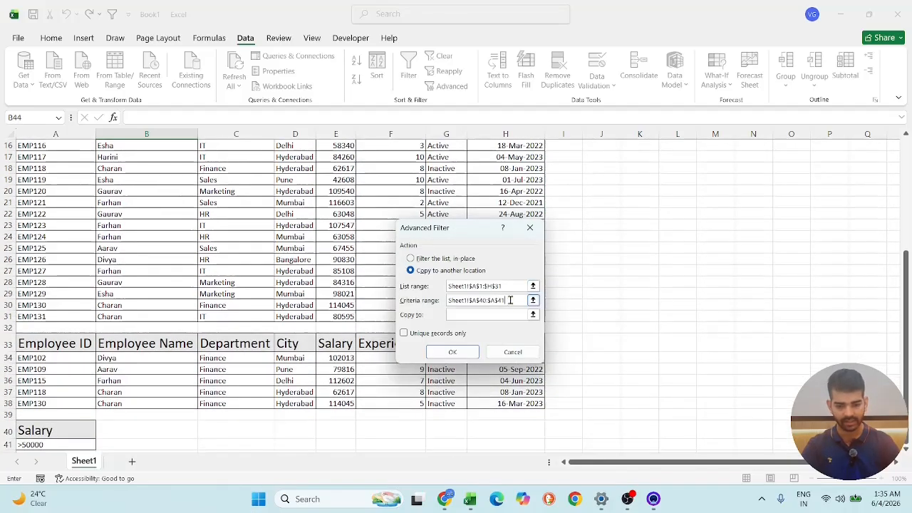
{"action": "key", "text": "BackSpace"}
{"action": "key", "text": "BackSpace"}
{"action": "key", "text": "BackSpace"}
{"action": "key", "text": "BackSpace"}
{"action": "key", "text": "BackSpace"}
{"action": "key", "text": "BackSpace"}
{"action": "key", "text": "BackSpace"}
{"action": "key", "text": "BackSpace"}
{"action": "key", "text": "BackSpace"}
{"action": "key", "text": "BackSpace"}
{"action": "key", "text": "BackSpace"}
{"action": "key", "text": "BackSpace"}
{"action": "key", "text": "BackSpace"}
{"action": "key", "text": "BackSpace"}
{"action": "key", "text": "BackSpace"}
{"action": "key", "text": "BackSpace"}
{"action": "key", "text": "BackSpace"}
{"action": "key", "text": "BackSpace"}
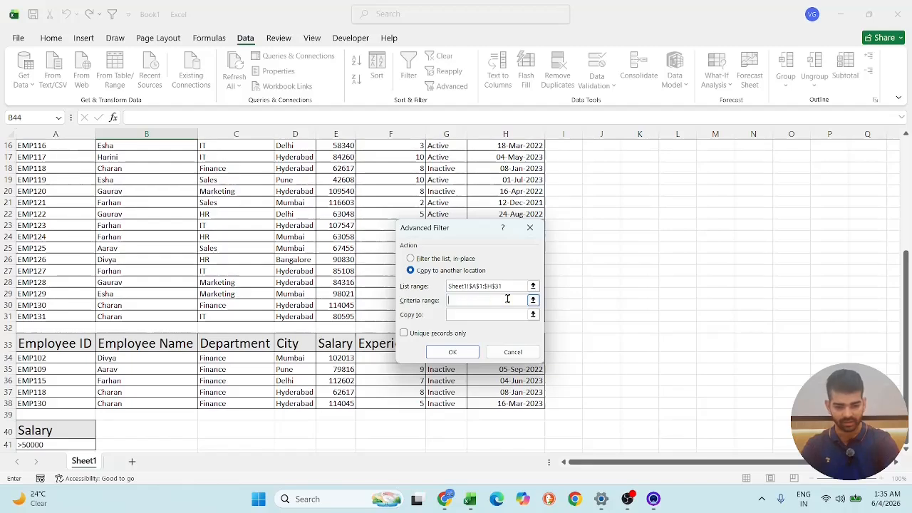
{"action": "scroll", "coordinate": [93, 343], "scroll_direction": "down", "scroll_amount": 3}
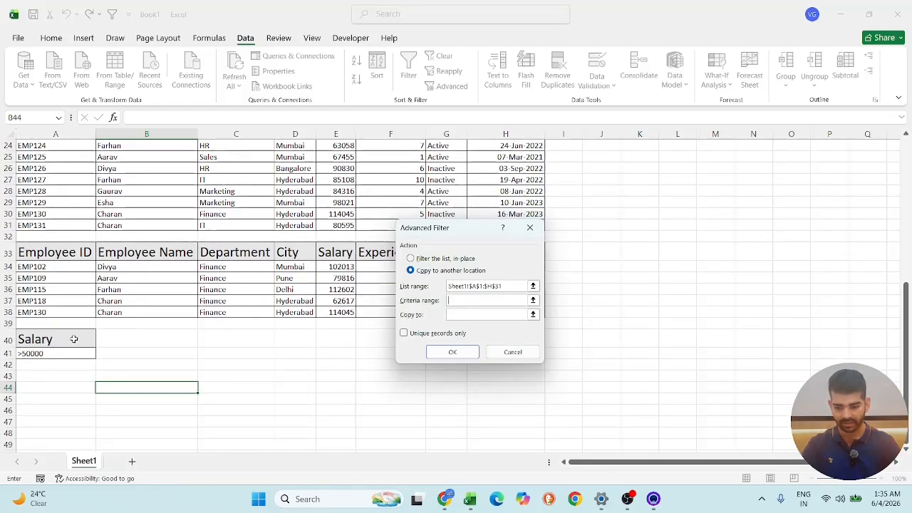
{"action": "left_click_drag", "start_coordinate": [73, 339], "coordinate": [72, 349]}
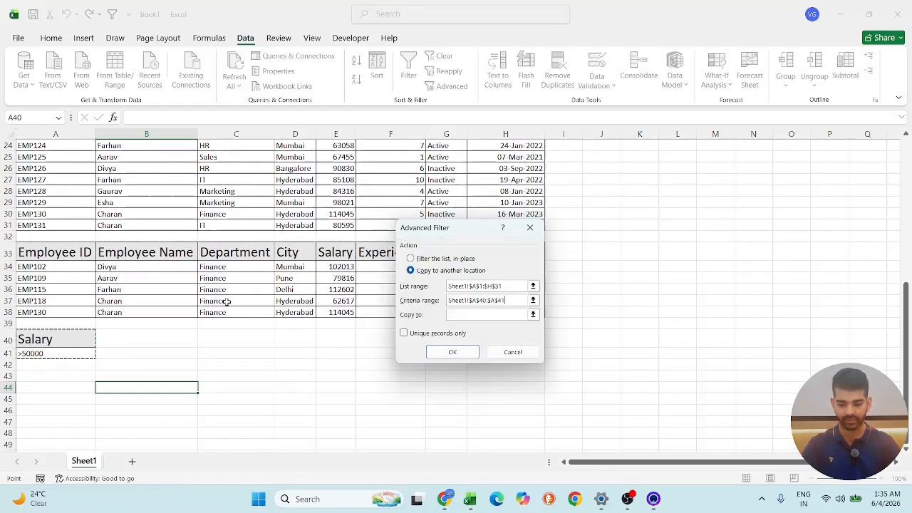
- Set the copy destination to Sheet1!$A$44 below the Salary criterion and run the Advanced Filter
{"action": "left_click", "coordinate": [488, 315]}
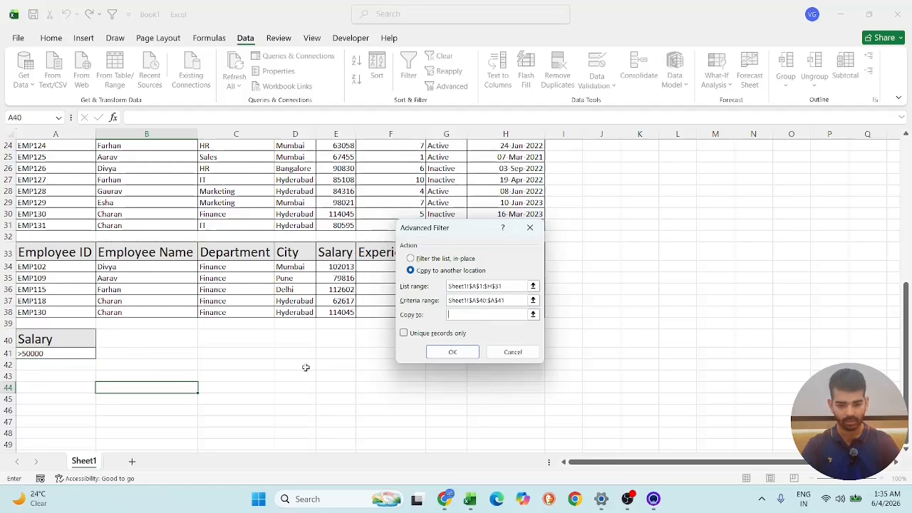
{"action": "left_click", "coordinate": [41, 384]}
{"action": "left_click", "coordinate": [433, 349]}
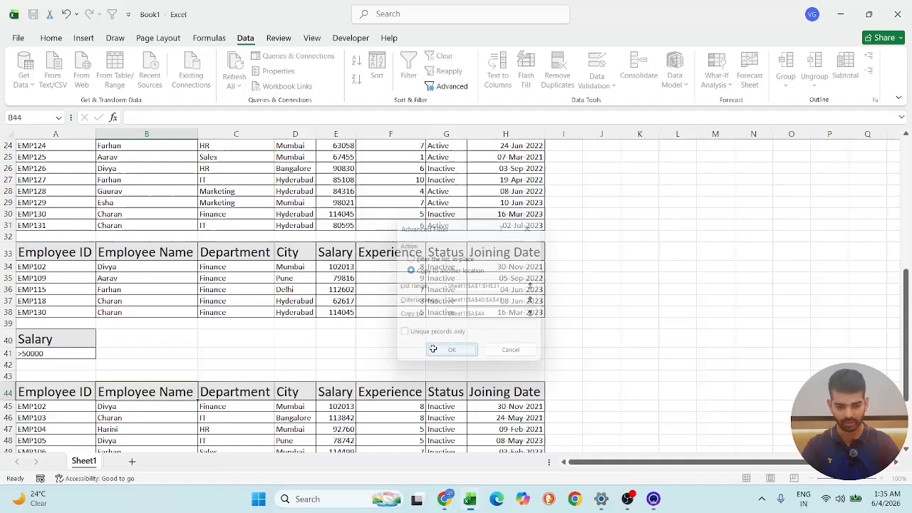
- Compare the records extracted from row 44 onward with the source employee table and the >50000 salary criterion
{"action": "scroll", "coordinate": [112, 144], "scroll_direction": "down", "scroll_amount": 5}
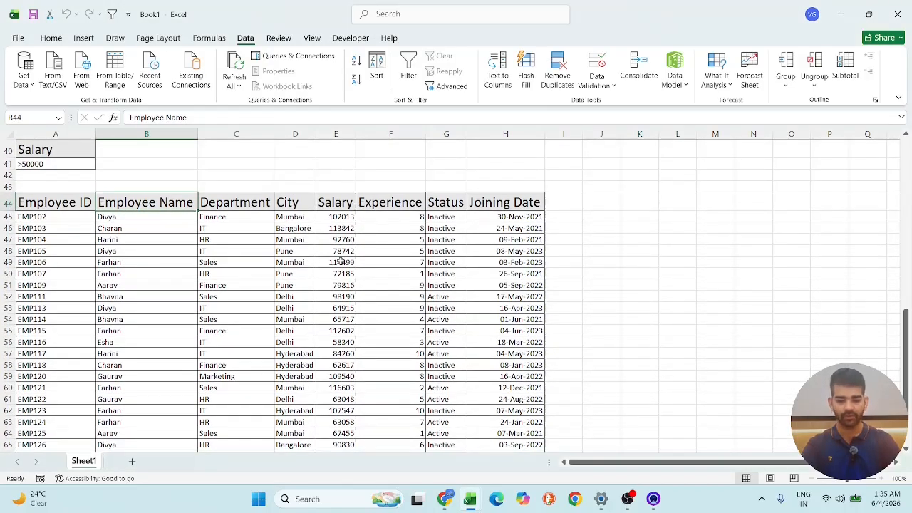
{"action": "scroll", "coordinate": [341, 262], "scroll_direction": "up", "scroll_amount": 10}
{"action": "scroll", "coordinate": [324, 360], "scroll_direction": "down", "scroll_amount": 8}
{"action": "scroll", "coordinate": [322, 348], "scroll_direction": "up", "scroll_amount": 7}
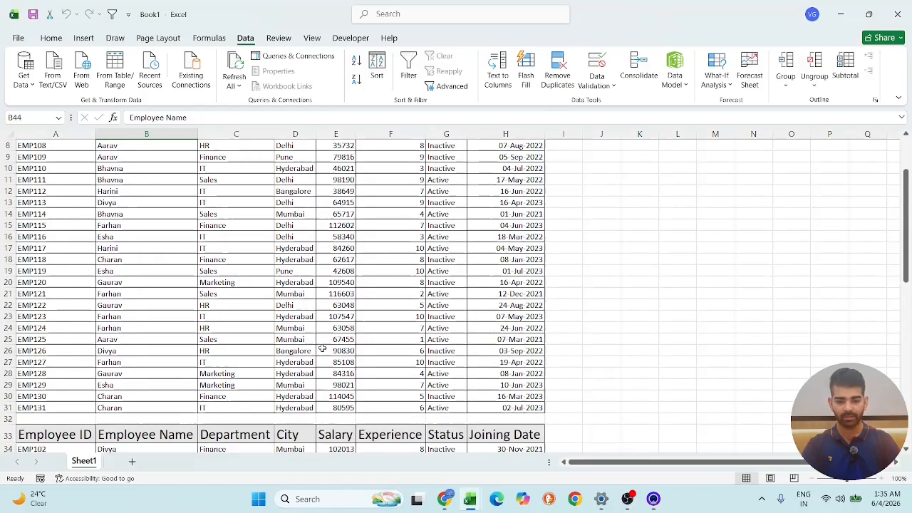
{"action": "scroll", "coordinate": [321, 347], "scroll_direction": "up", "scroll_amount": 3}
{"action": "scroll", "coordinate": [235, 252], "scroll_direction": "down", "scroll_amount": 5}
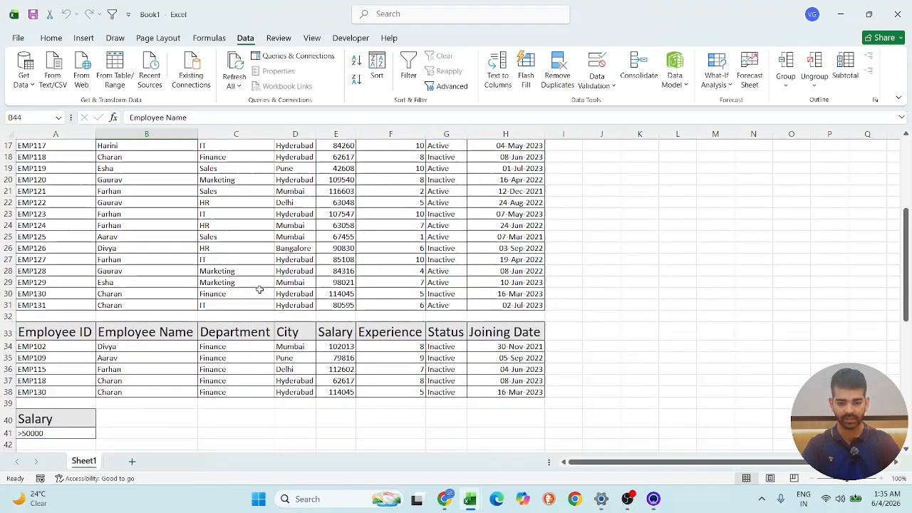
{"action": "scroll", "coordinate": [259, 290], "scroll_direction": "down", "scroll_amount": 12}
{"action": "scroll", "coordinate": [335, 315], "scroll_direction": "up", "scroll_amount": 9}
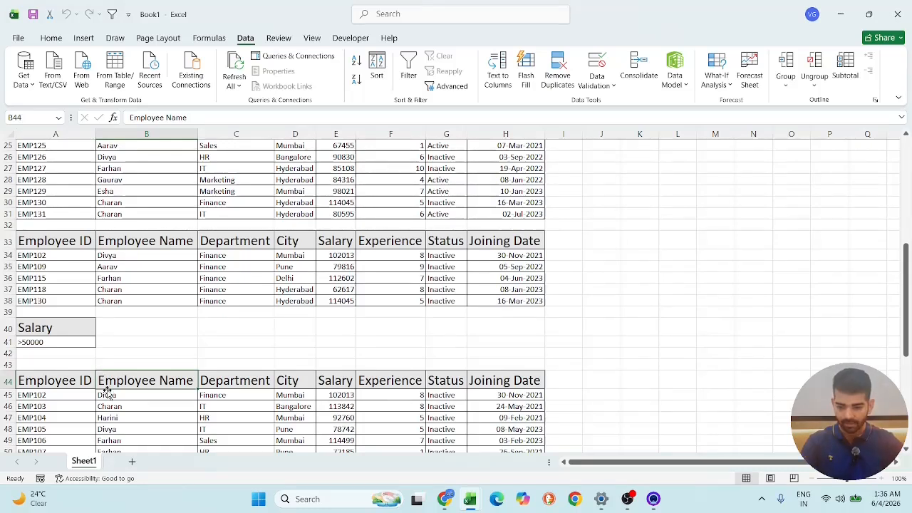
{"action": "scroll", "coordinate": [135, 360], "scroll_direction": "up", "scroll_amount": 8}
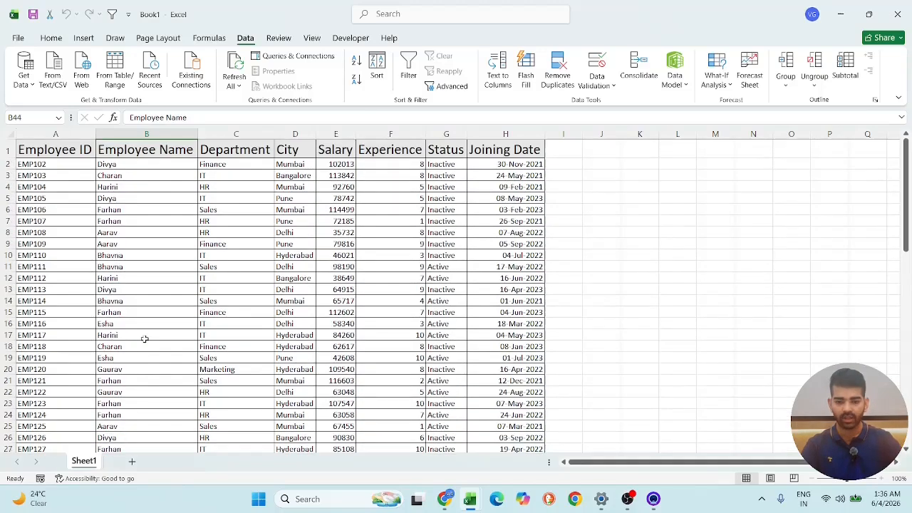
{"action": "scroll", "coordinate": [166, 281], "scroll_direction": "down", "scroll_amount": 7}
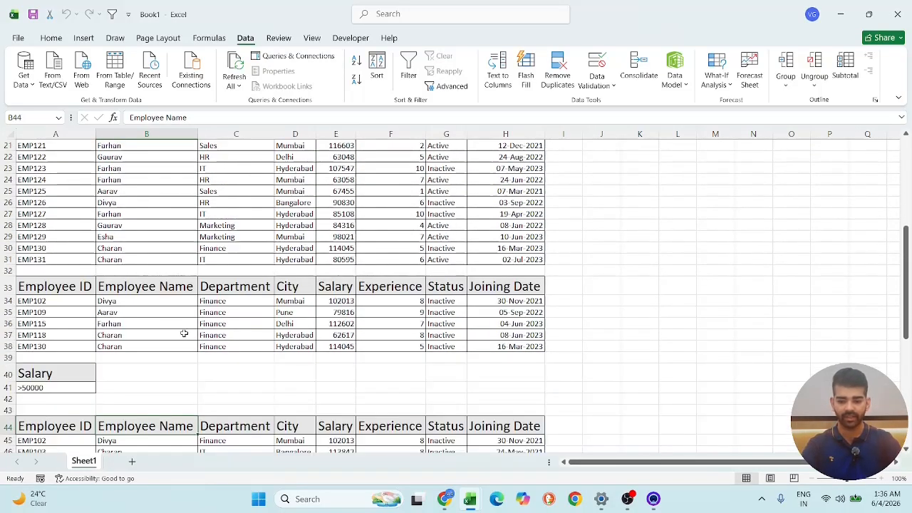
{"action": "scroll", "coordinate": [397, 320], "scroll_direction": "up", "scroll_amount": 7}
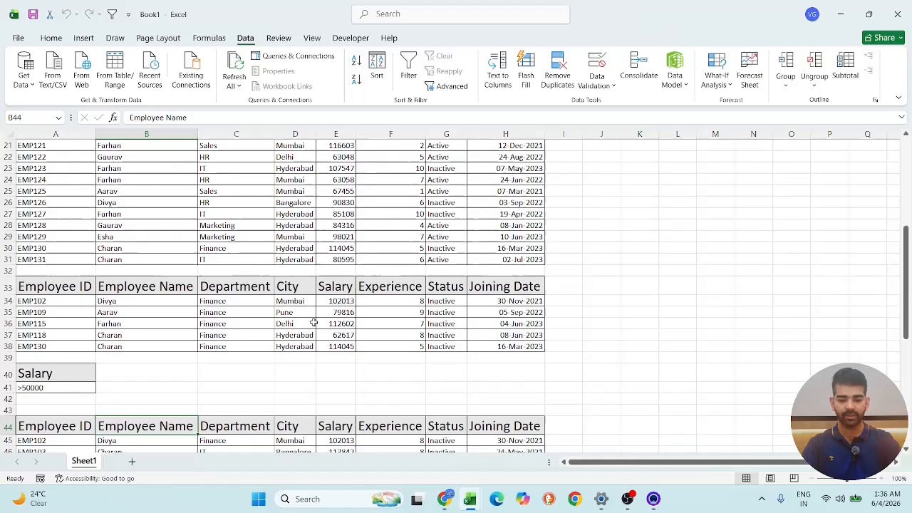
{"action": "scroll", "coordinate": [307, 164], "scroll_direction": "down", "scroll_amount": 8}
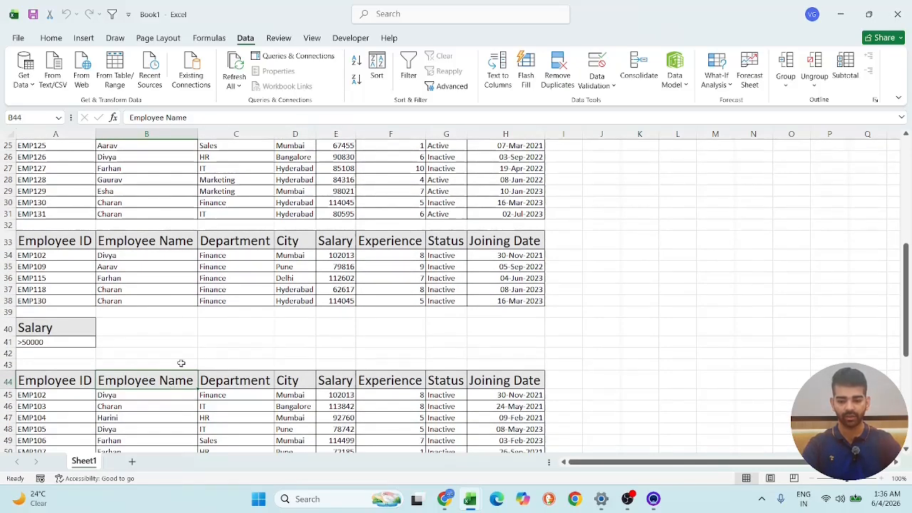
{"action": "scroll", "coordinate": [207, 324], "scroll_direction": "down", "scroll_amount": 5}
{"action": "scroll", "coordinate": [207, 324], "scroll_direction": "up", "scroll_amount": 13}
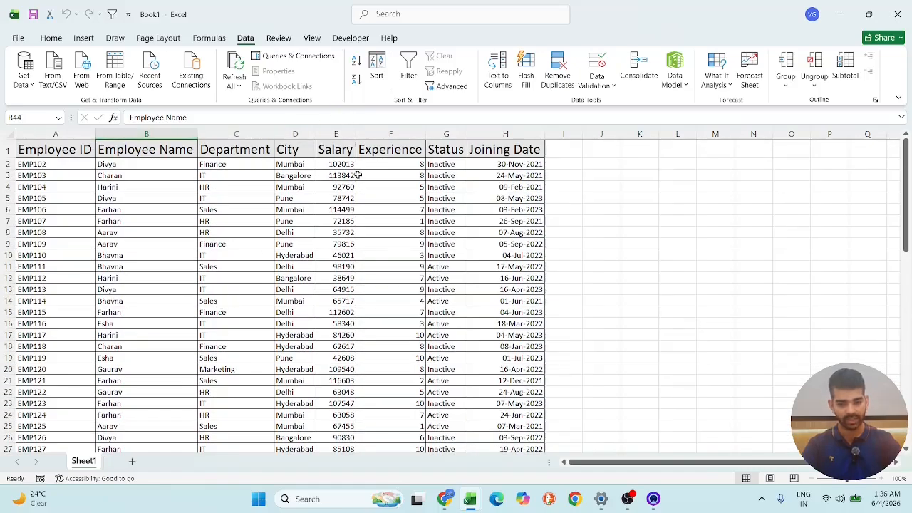
{"action": "scroll", "coordinate": [234, 144], "scroll_direction": "down", "scroll_amount": 12}
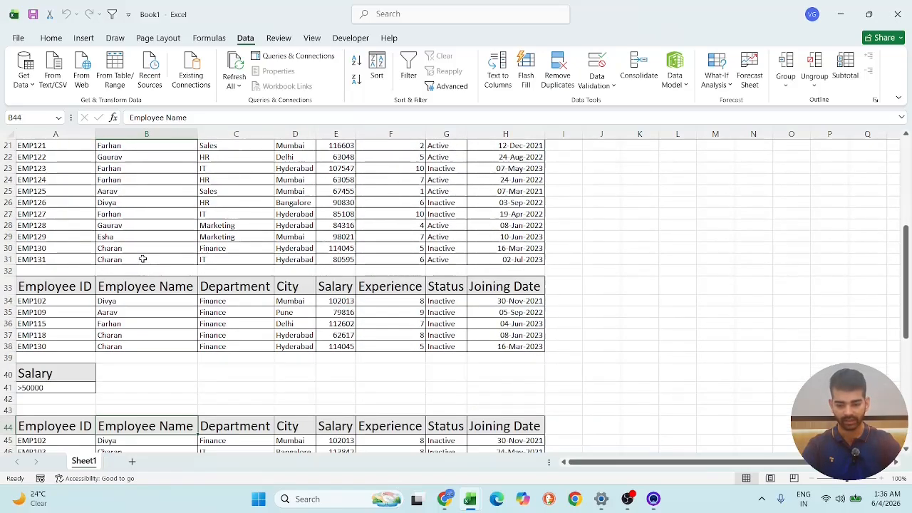
{"action": "scroll", "coordinate": [240, 217], "scroll_direction": "up", "scroll_amount": 7}
{"action": "scroll", "coordinate": [240, 217], "scroll_direction": "up", "scroll_amount": 5}
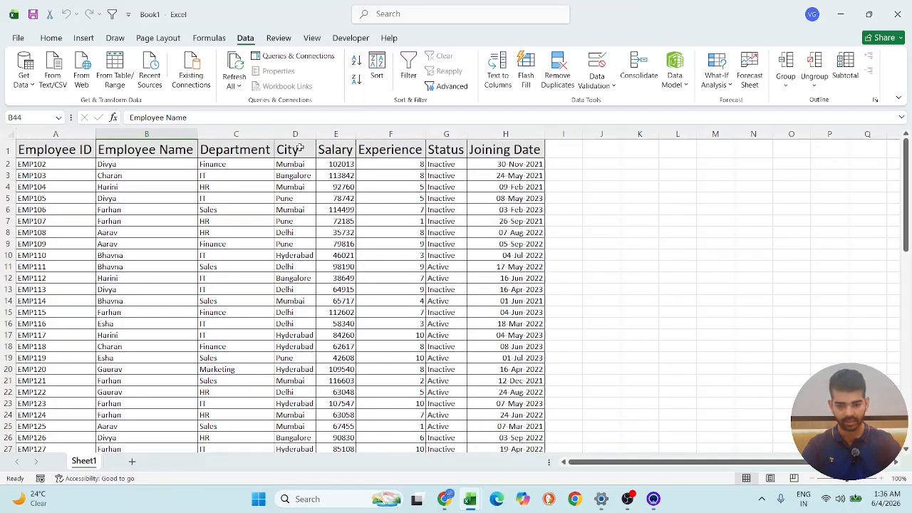
- Copy the City header and its first value from D1:D2 to A72:A73, below the salary extraction
{"action": "left_click_drag", "start_coordinate": [300, 148], "coordinate": [296, 158]}
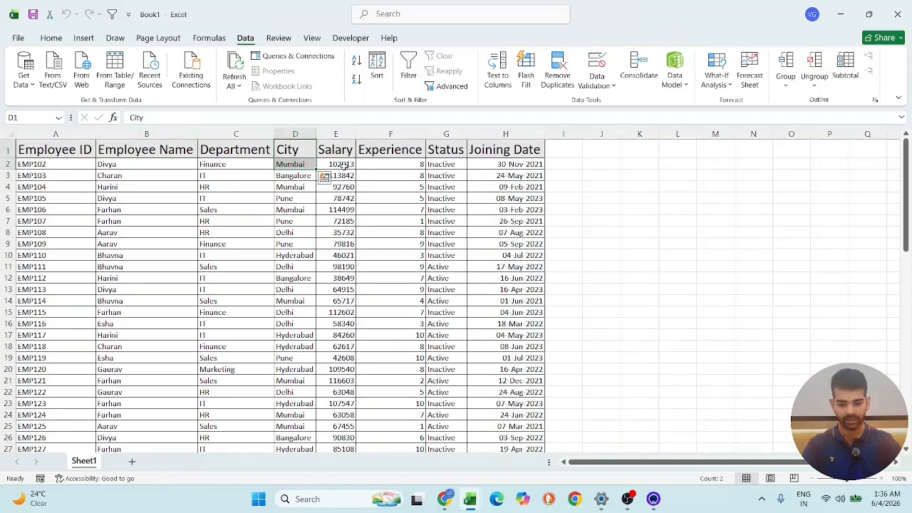
{"action": "key", "text": "ctrl+c"}
{"action": "scroll", "coordinate": [228, 240], "scroll_direction": "down", "scroll_amount": 19}
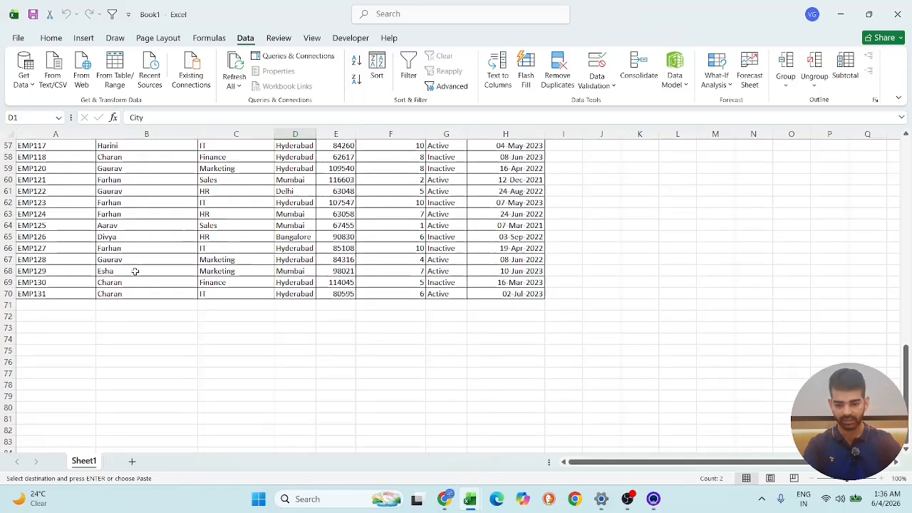
{"action": "left_click", "coordinate": [57, 322]}
{"action": "key", "text": "ctrl+v"}
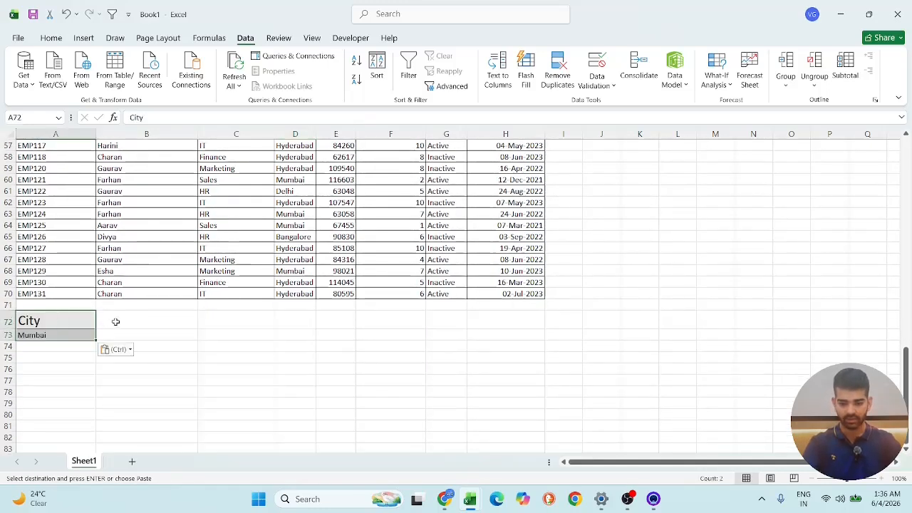
{"action": "left_click", "coordinate": [118, 321]}
- Copy the Status header and its first value from G1:G2 to B72:B73, beside the City criterion
{"action": "scroll", "coordinate": [239, 262], "scroll_direction": "up", "scroll_amount": 19}
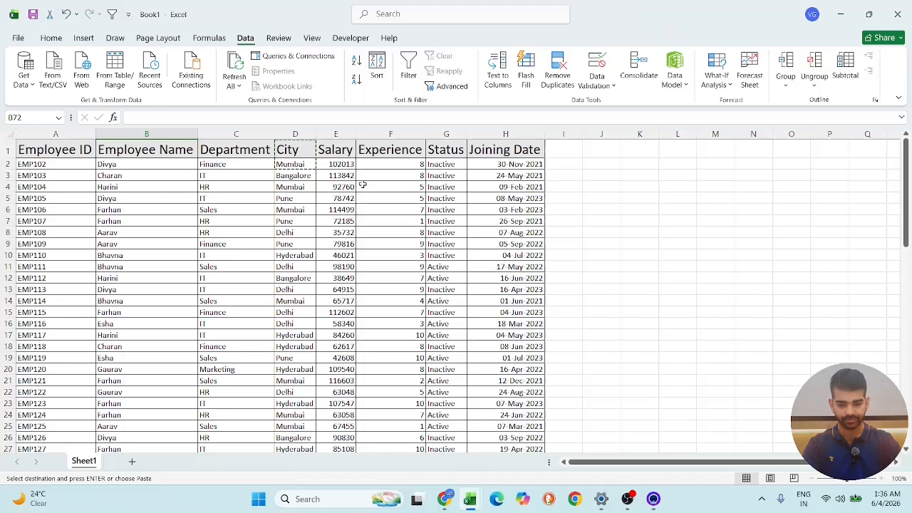
{"action": "left_click", "coordinate": [401, 148]}
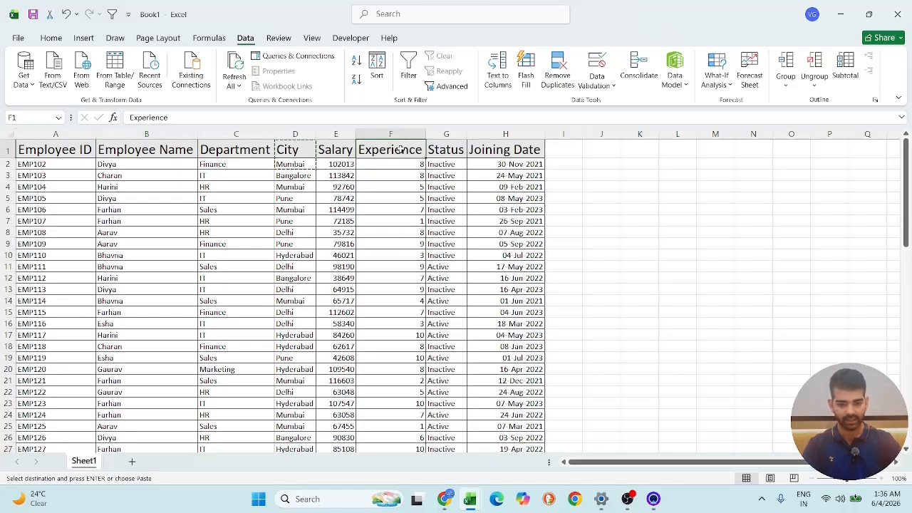
{"action": "left_click", "coordinate": [454, 149]}
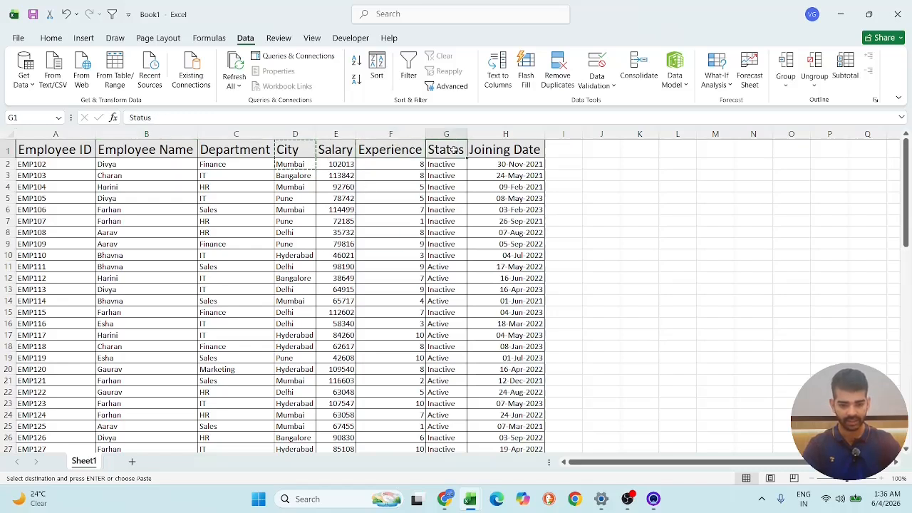
{"action": "left_click_drag", "start_coordinate": [453, 157], "coordinate": [454, 165]}
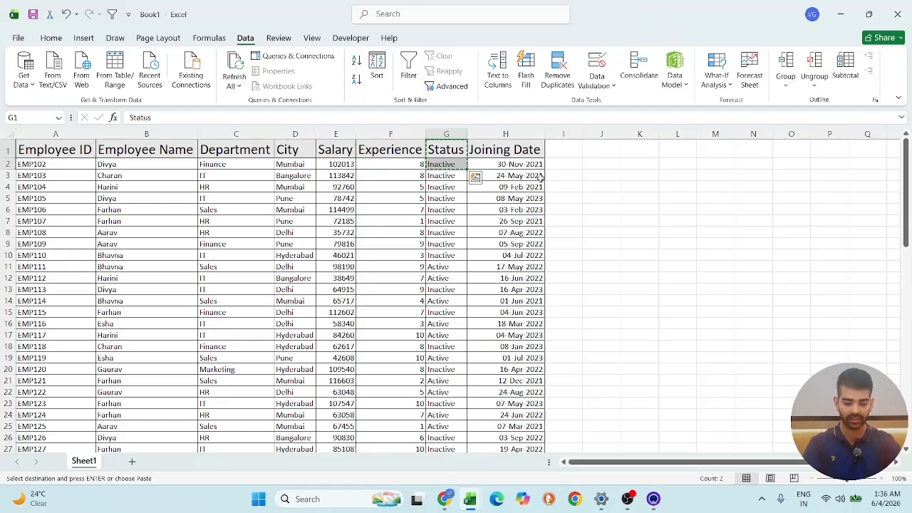
{"action": "scroll", "coordinate": [187, 291], "scroll_direction": "down", "scroll_amount": 20}
{"action": "left_click", "coordinate": [152, 268]}
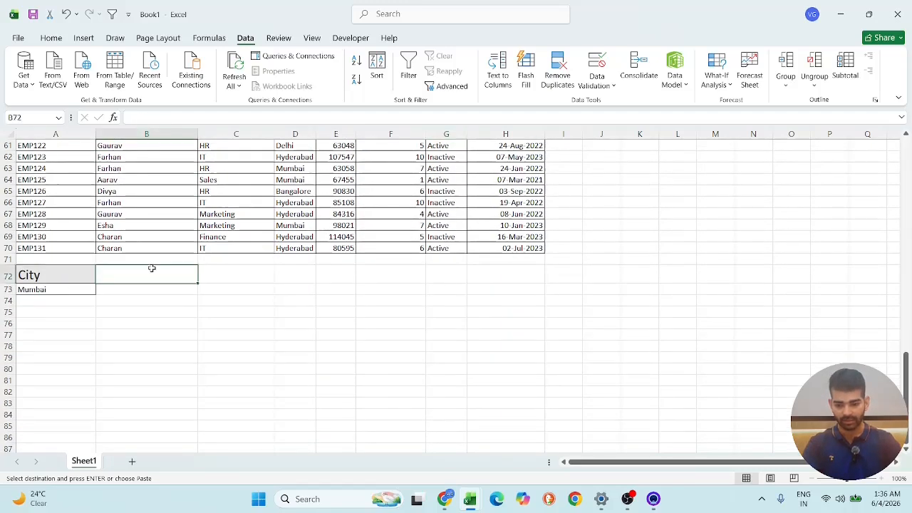
{"action": "key", "text": "ctrl+v"}
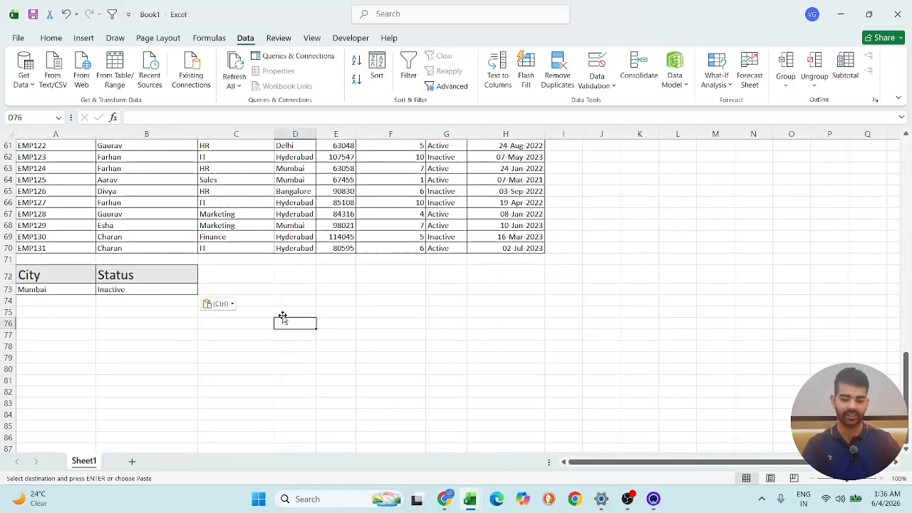
- Set up an Advanced Filter that copies to another location, with list range $A$1:$H$31 and criteria range Sheet1!$A$72:$B$73
{"action": "left_click", "coordinate": [50, 313]}
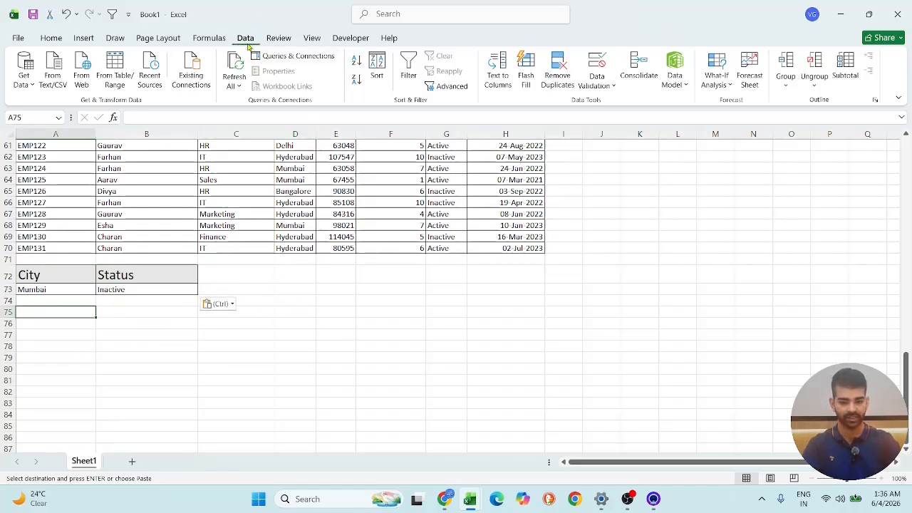
{"action": "left_click", "coordinate": [451, 86]}
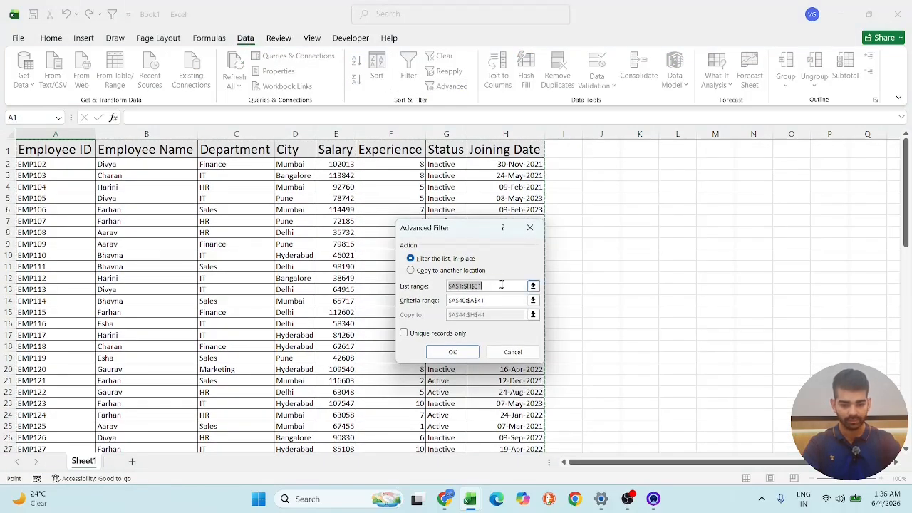
{"action": "left_click", "coordinate": [440, 271]}
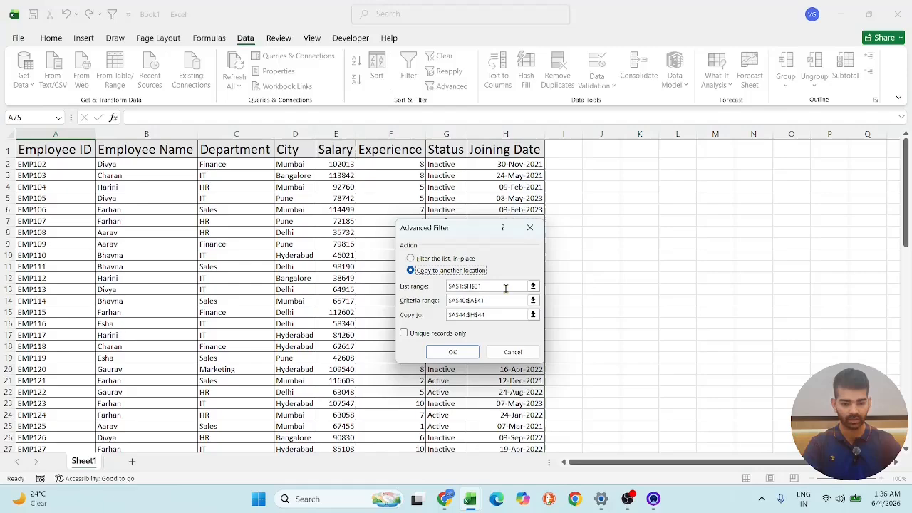
{"action": "left_click", "coordinate": [506, 288]}
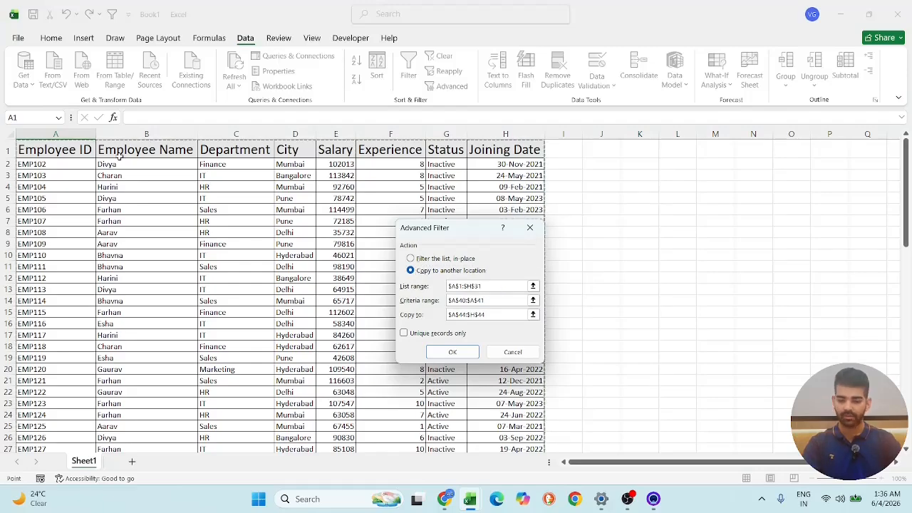
{"action": "left_click", "coordinate": [503, 301]}
{"action": "scroll", "coordinate": [192, 292], "scroll_direction": "down", "scroll_amount": 16}
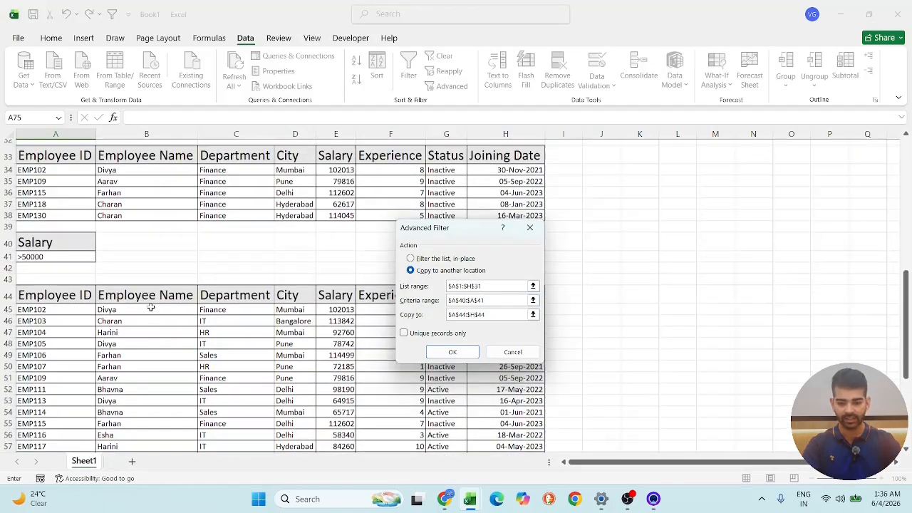
{"action": "left_click_drag", "start_coordinate": [43, 242], "coordinate": [161, 254]}
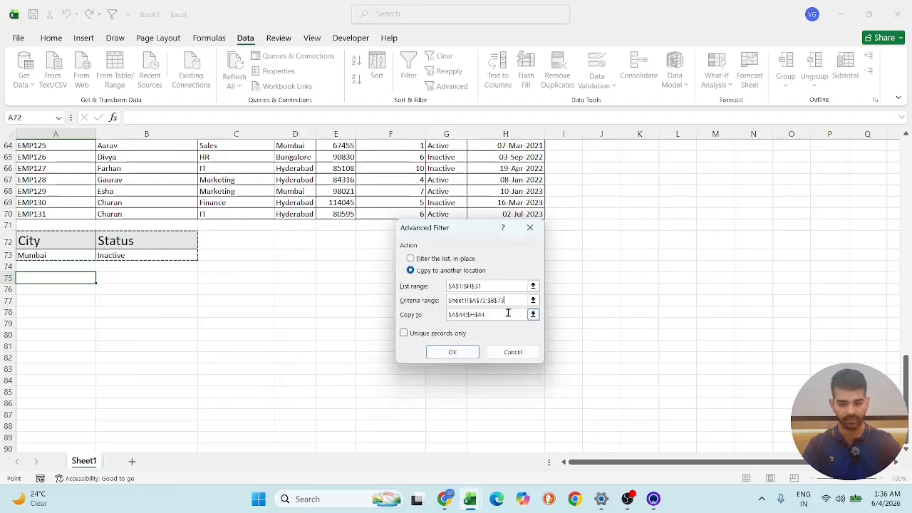
- Replace the copy destination with Sheet1!$A$75 below the City and Status criteria and run the Advanced Filter
{"action": "left_click", "coordinate": [506, 315]}
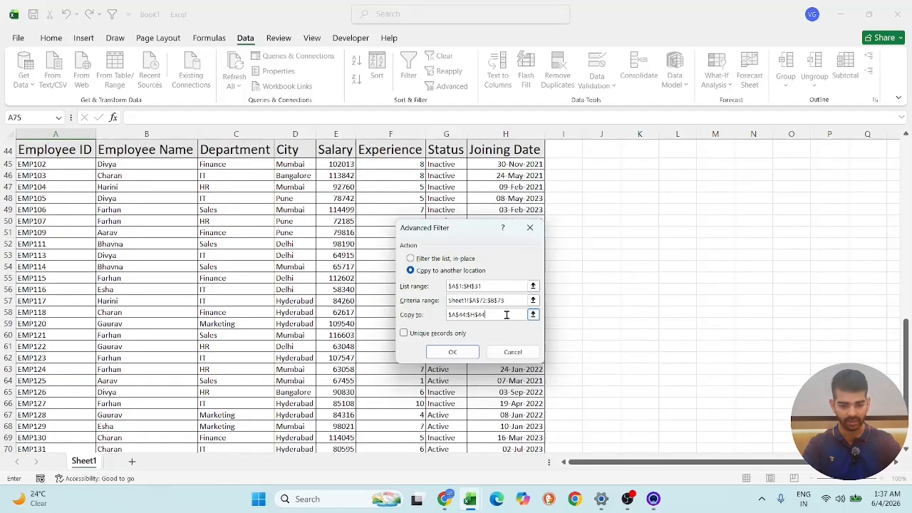
{"action": "key", "text": "BackSpace"}
{"action": "key", "text": "BackSpace"}
{"action": "key", "text": "BackSpace"}
{"action": "key", "text": "BackSpace"}
{"action": "key", "text": "BackSpace"}
{"action": "key", "text": "BackSpace"}
{"action": "key", "text": "BackSpace"}
{"action": "key", "text": "BackSpace"}
{"action": "key", "text": "BackSpace"}
{"action": "key", "text": "BackSpace"}
{"action": "key", "text": "BackSpace"}
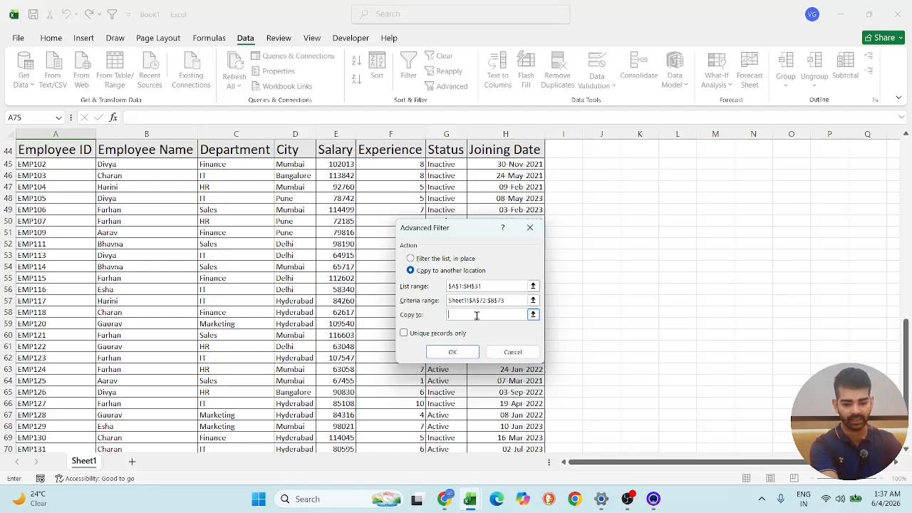
{"action": "left_click", "coordinate": [56, 237]}
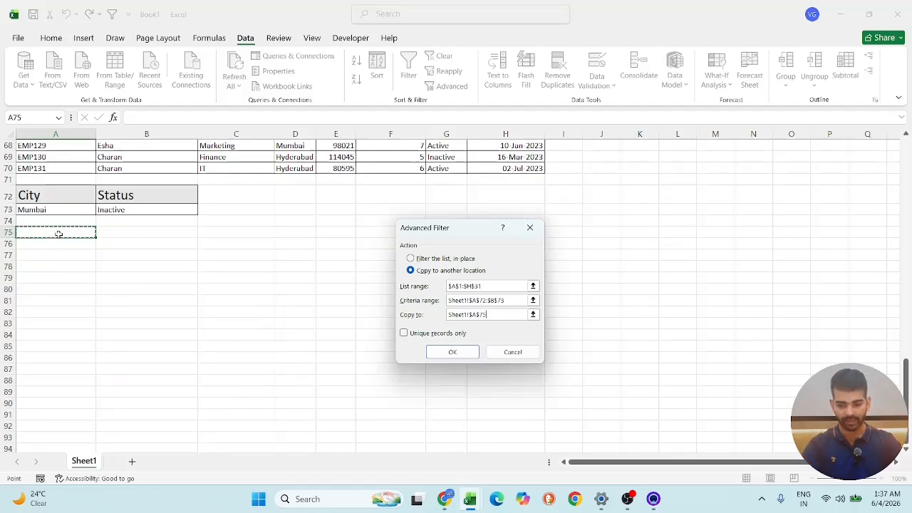
{"action": "left_click", "coordinate": [453, 352]}
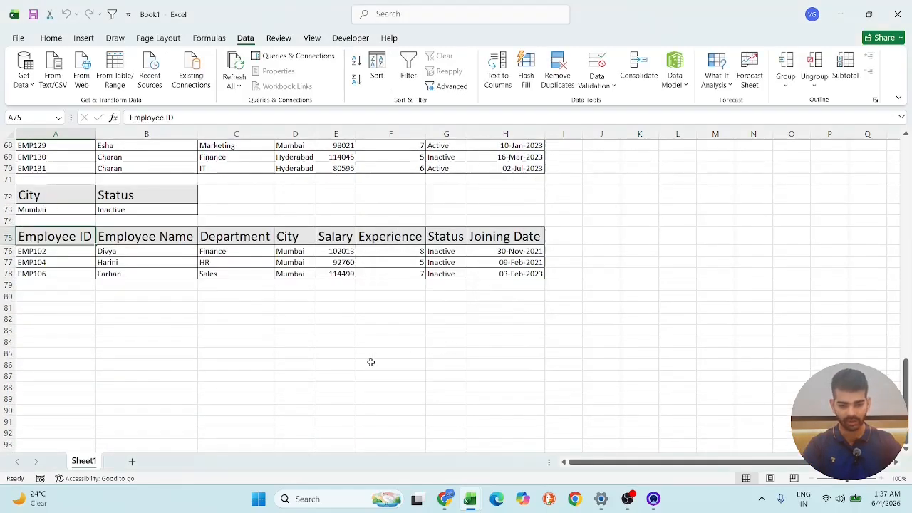
- Turn on column filtering for the source employee table in A1:H31
{"action": "scroll", "coordinate": [360, 361], "scroll_direction": "up", "scroll_amount": 2}
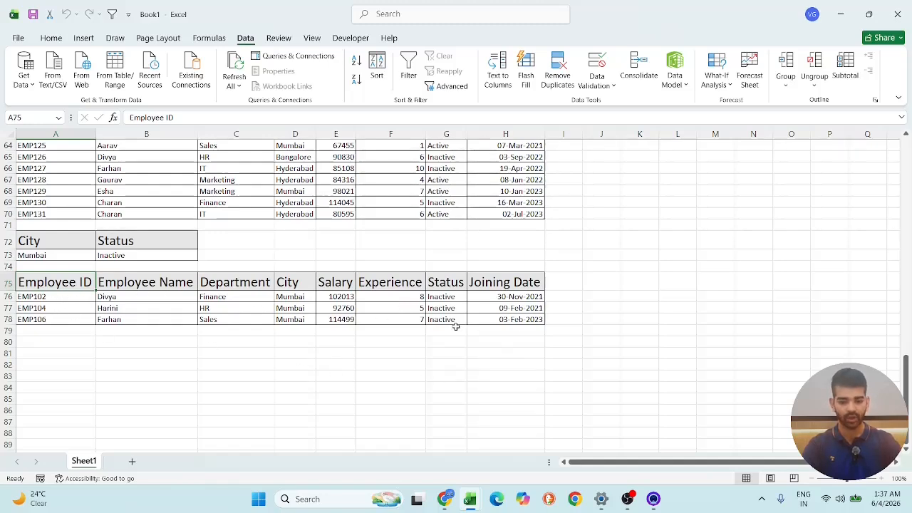
{"action": "scroll", "coordinate": [470, 317], "scroll_direction": "up", "scroll_amount": 20}
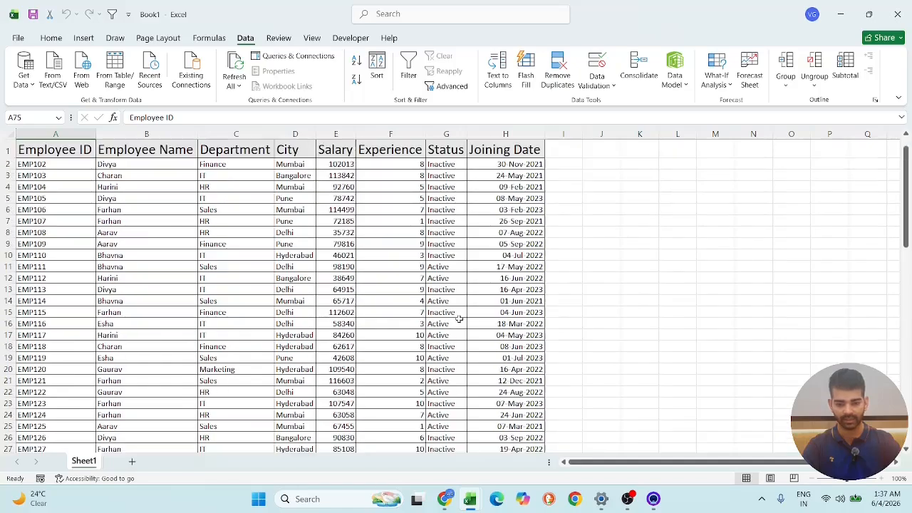
{"action": "left_click_drag", "start_coordinate": [52, 154], "coordinate": [545, 410]}
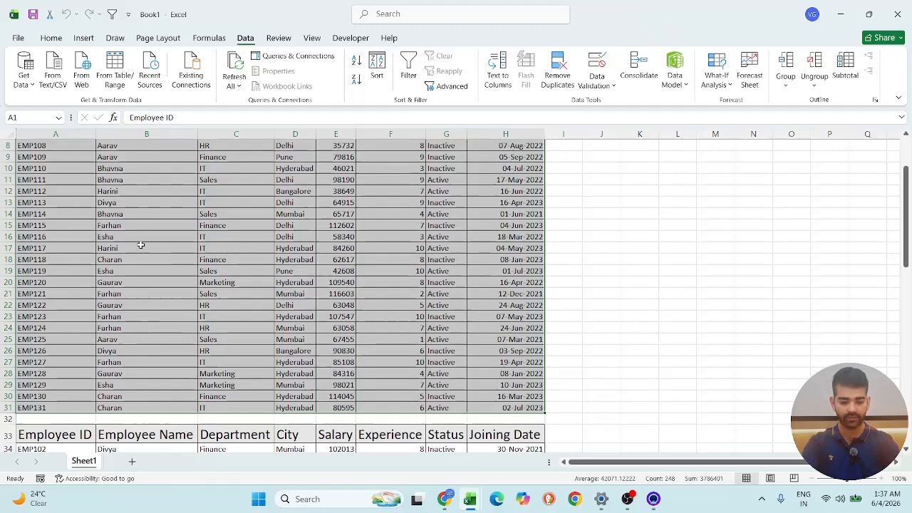
{"action": "key", "text": "ctrl+shift+l"}
{"action": "scroll", "coordinate": [174, 249], "scroll_direction": "up", "scroll_amount": 3}
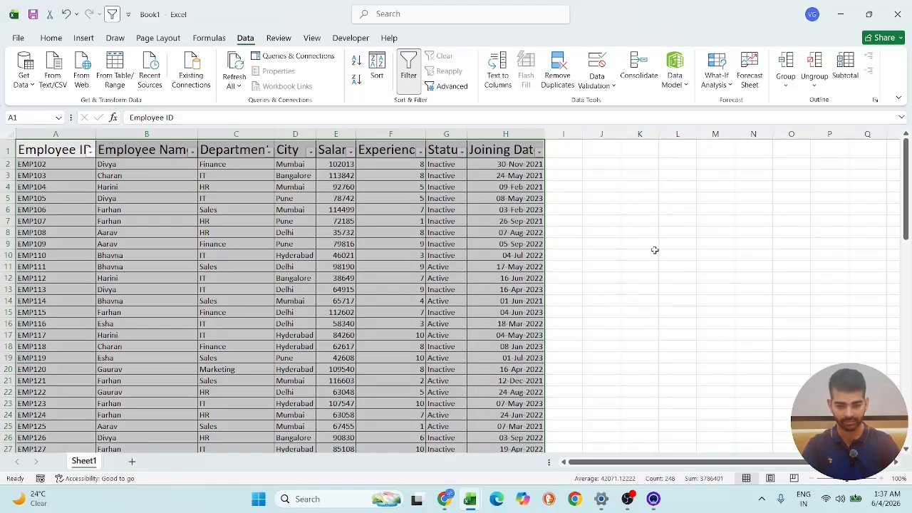
- Filter the source table's City column to show only Mumbai
{"action": "left_click", "coordinate": [311, 151]}
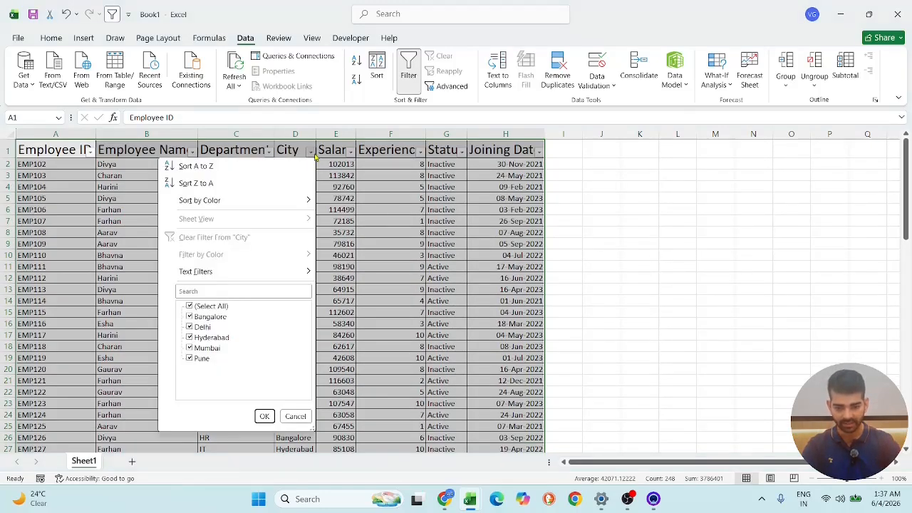
{"action": "left_click", "coordinate": [189, 306]}
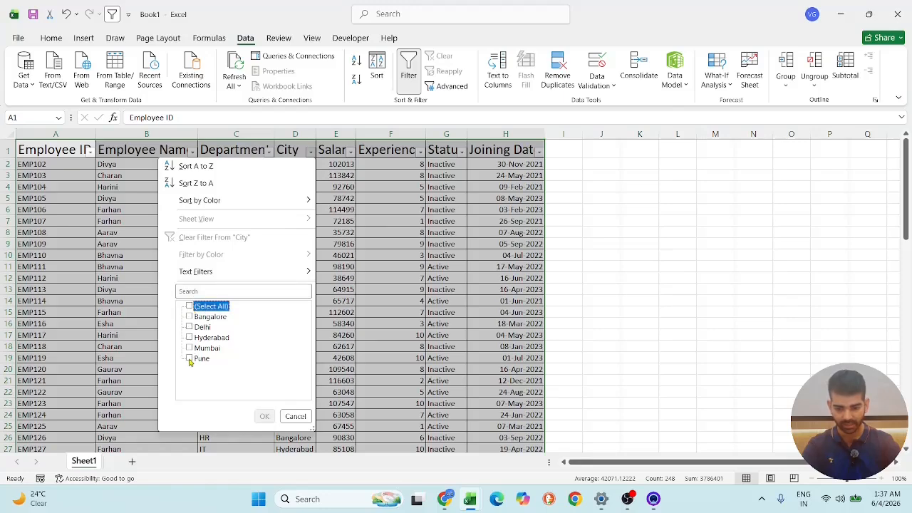
{"action": "left_click", "coordinate": [189, 348]}
{"action": "left_click", "coordinate": [265, 416]}
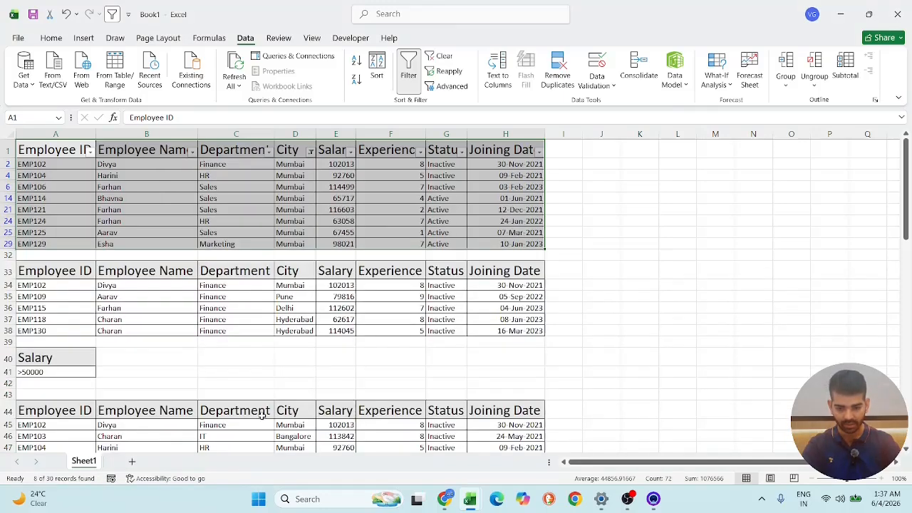
{"action": "scroll", "coordinate": [362, 271], "scroll_direction": "down", "scroll_amount": 15}
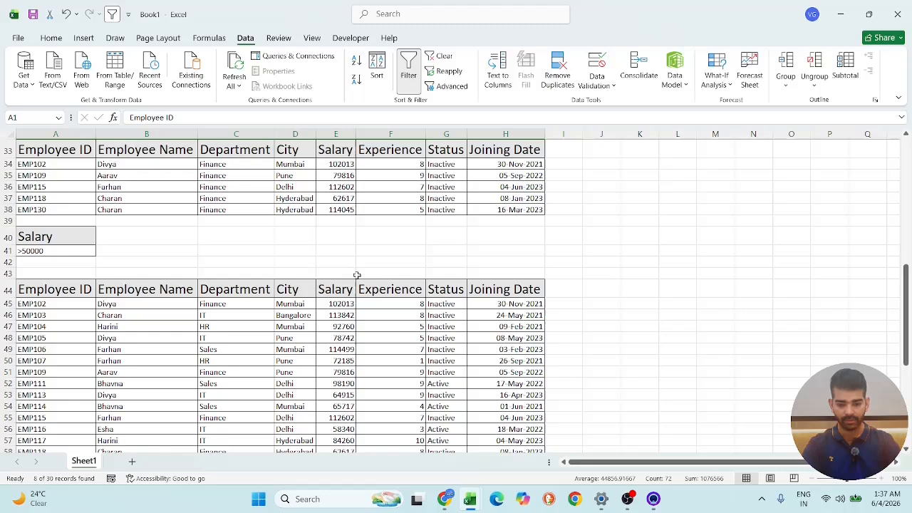
- Filter the source table's Status column to show only Inactive
{"action": "scroll", "coordinate": [127, 205], "scroll_direction": "up", "scroll_amount": 15}
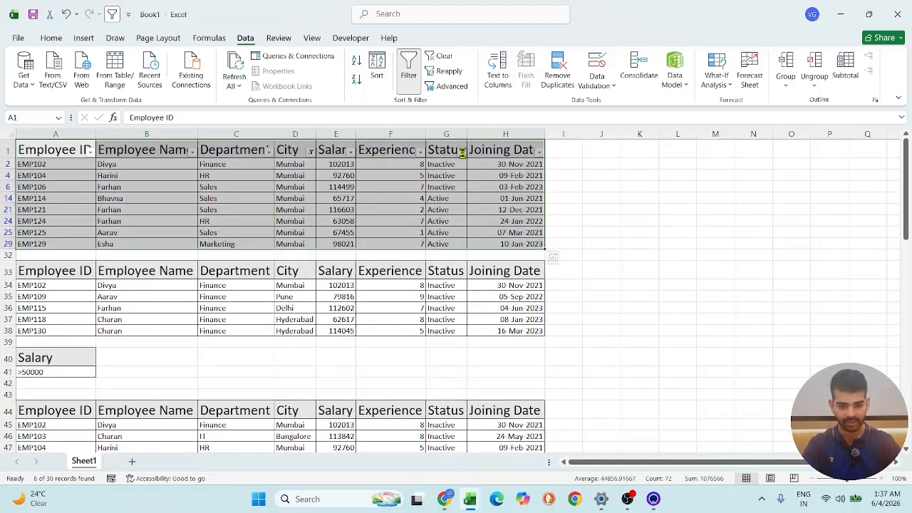
{"action": "left_click", "coordinate": [462, 150]}
{"action": "left_click", "coordinate": [342, 307]}
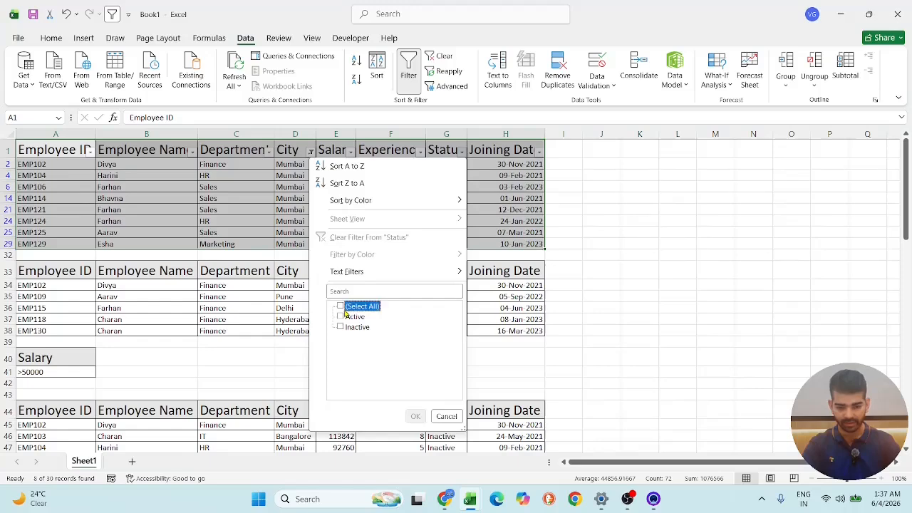
{"action": "left_click", "coordinate": [341, 328]}
{"action": "left_click", "coordinate": [415, 416]}
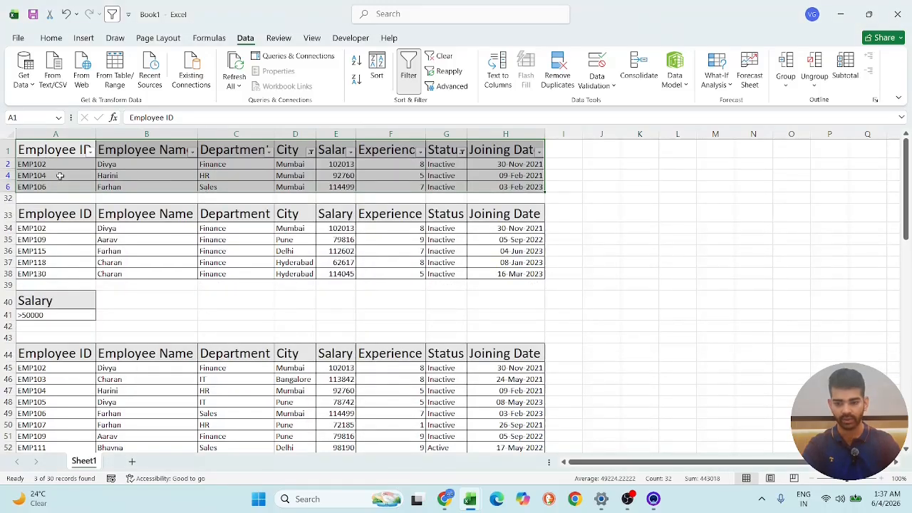
- Compare the filtered source rows with the City and Status records extracted from row 75 onward
{"action": "scroll", "coordinate": [64, 199], "scroll_direction": "down", "scroll_amount": 15}
{"action": "scroll", "coordinate": [70, 211], "scroll_direction": "up", "scroll_amount": 3}
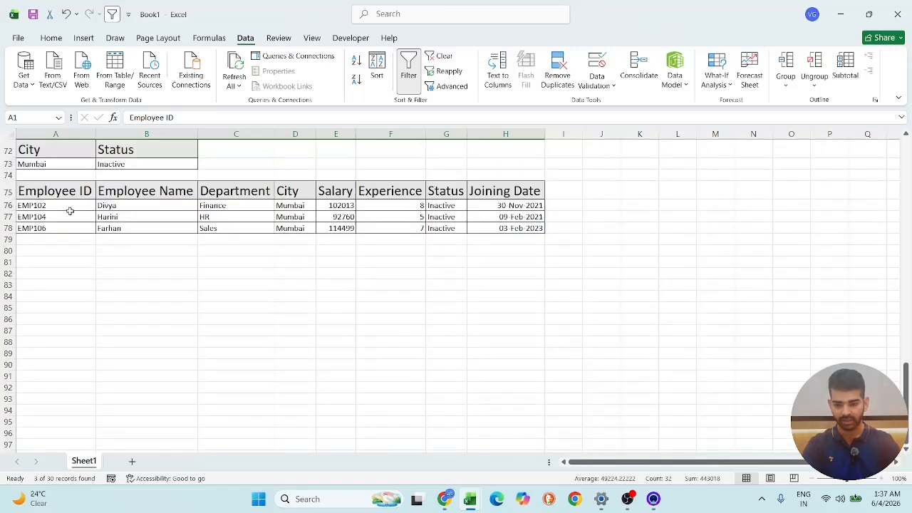
{"action": "scroll", "coordinate": [118, 297], "scroll_direction": "up", "scroll_amount": 15}
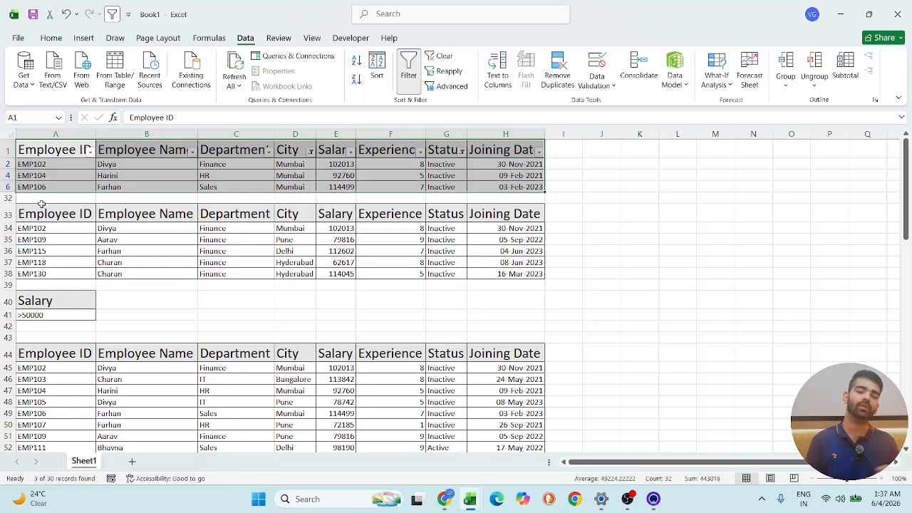
{"action": "scroll", "coordinate": [41, 204], "scroll_direction": "down", "scroll_amount": 10}
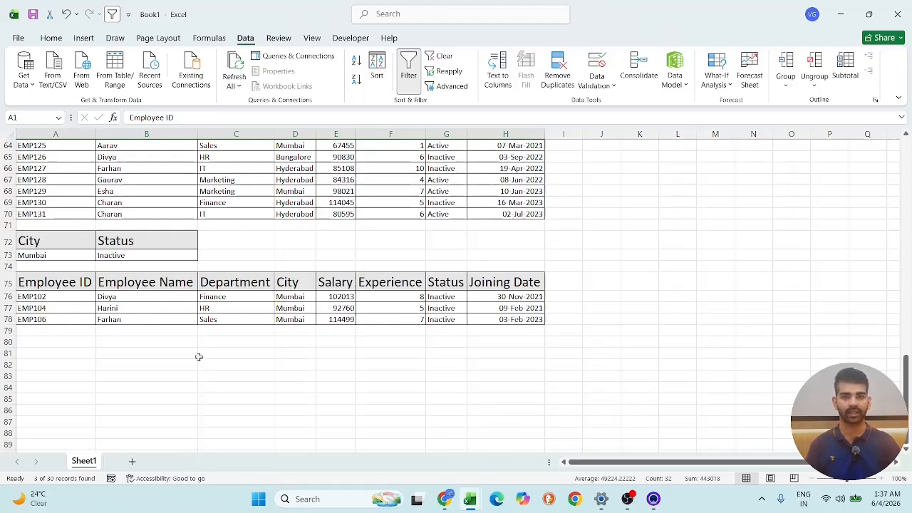
{"action": "scroll", "coordinate": [563, 191], "scroll_direction": "up", "scroll_amount": 9}
{"action": "scroll", "coordinate": [553, 190], "scroll_direction": "up", "scroll_amount": 3}
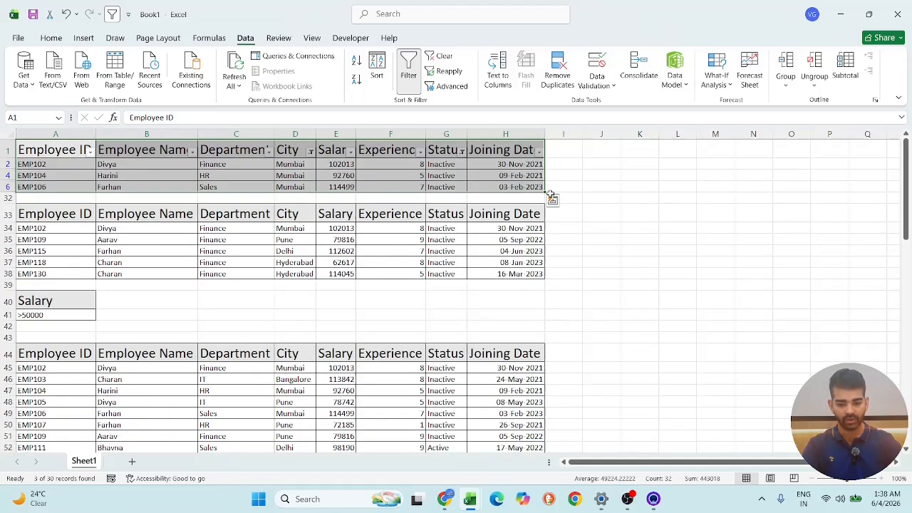
- Clear the City and Status filters and turn off column filtering on the source employee table
{"action": "left_click", "coordinate": [310, 151]}
{"action": "left_click", "coordinate": [267, 236]}
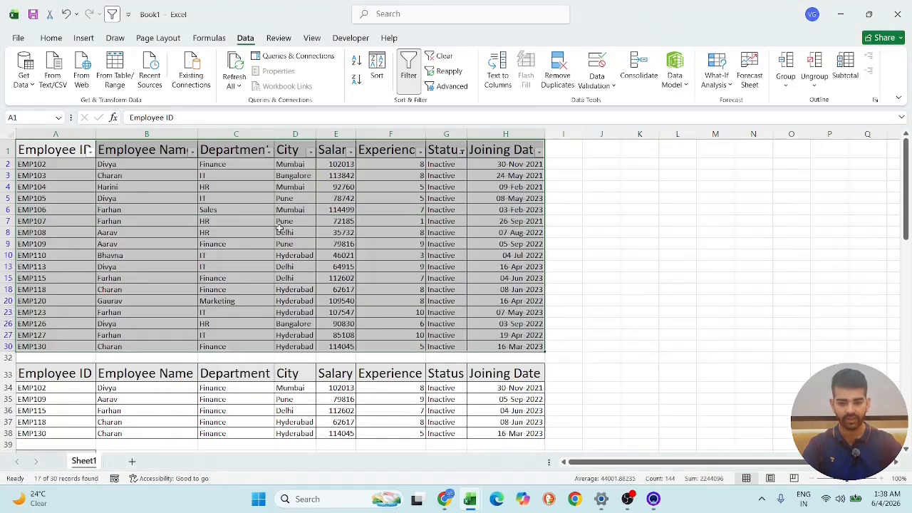
{"action": "left_click", "coordinate": [462, 152]}
{"action": "left_click", "coordinate": [403, 236]}
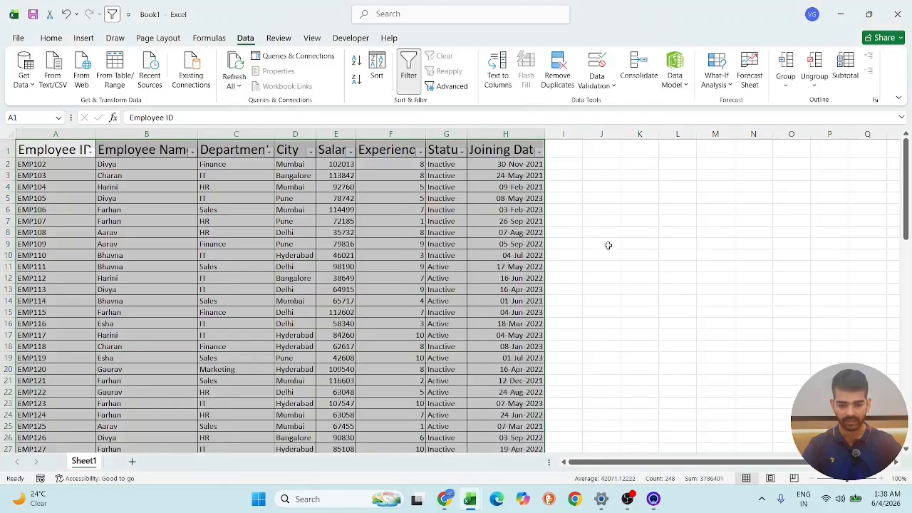
{"action": "left_click", "coordinate": [663, 236]}
{"action": "left_click_drag", "start_coordinate": [50, 148], "coordinate": [545, 332]}
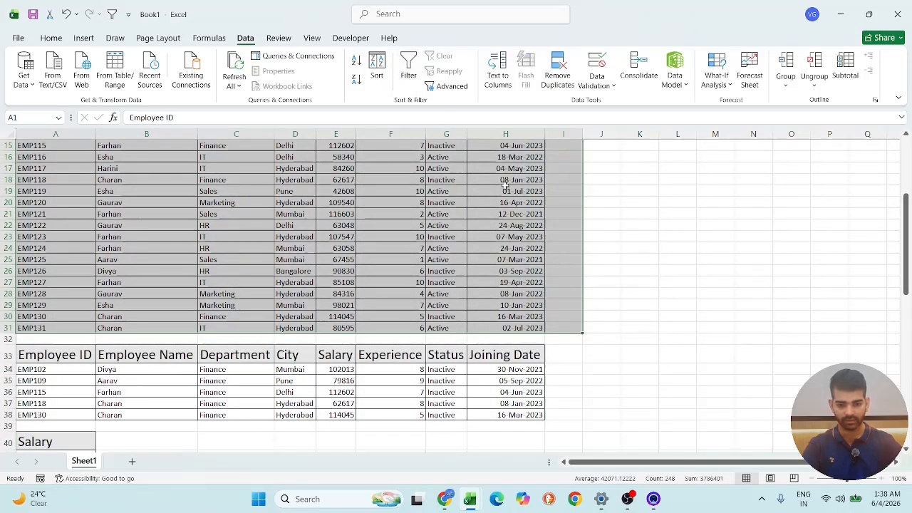
{"action": "left_click", "coordinate": [713, 351]}
{"action": "scroll", "coordinate": [347, 223], "scroll_direction": "up", "scroll_amount": 5}
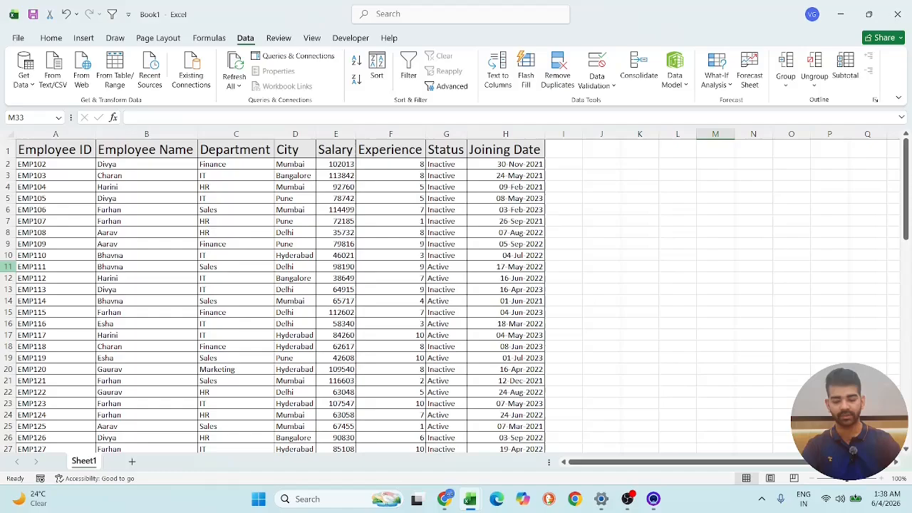
- Add a new worksheet and start an Advanced Filter from it, set to copy the results to another location
{"action": "scroll", "coordinate": [116, 203], "scroll_direction": "down", "scroll_amount": 20}
{"action": "scroll", "coordinate": [118, 265], "scroll_direction": "up", "scroll_amount": 20}
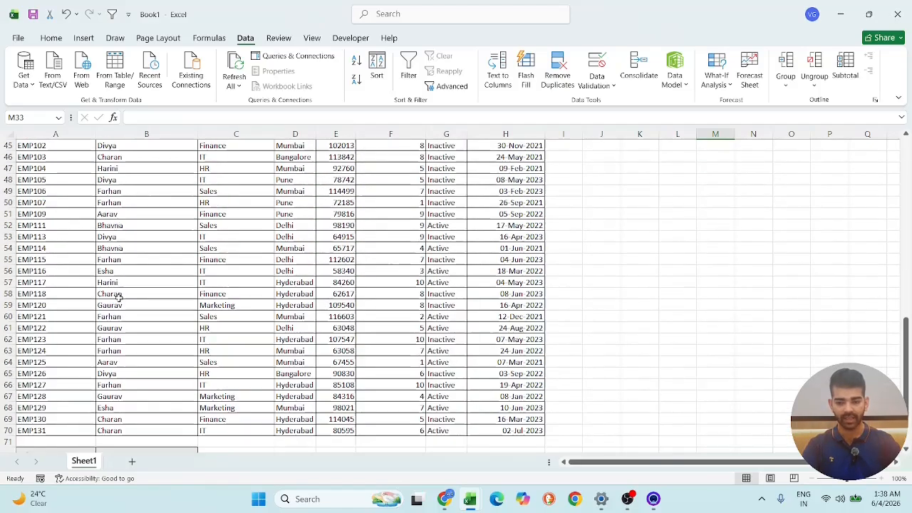
{"action": "scroll", "coordinate": [387, 289], "scroll_direction": "down", "scroll_amount": 15}
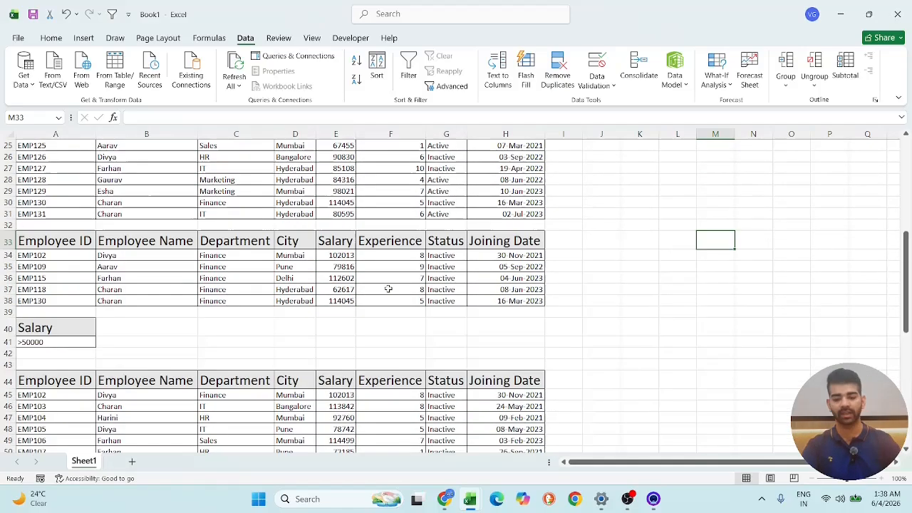
{"action": "scroll", "coordinate": [193, 341], "scroll_direction": "up", "scroll_amount": 5}
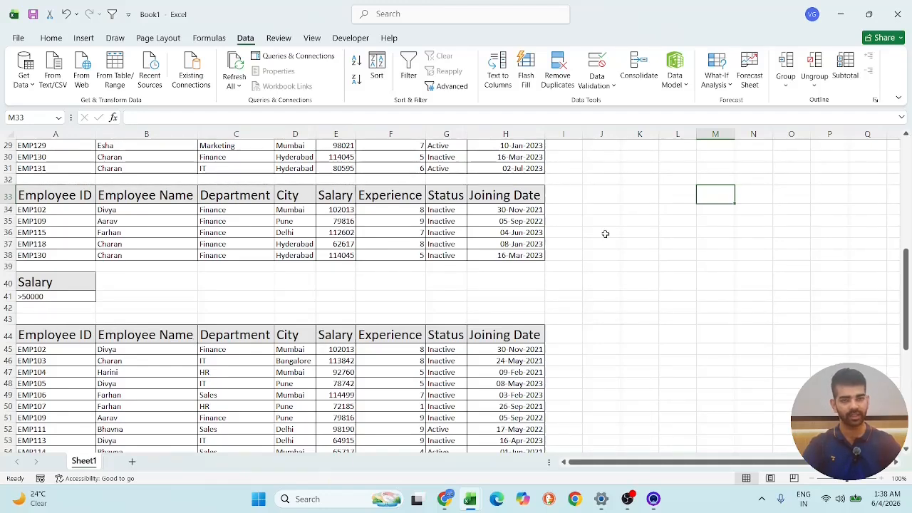
{"action": "scroll", "coordinate": [604, 233], "scroll_direction": "down", "scroll_amount": 4}
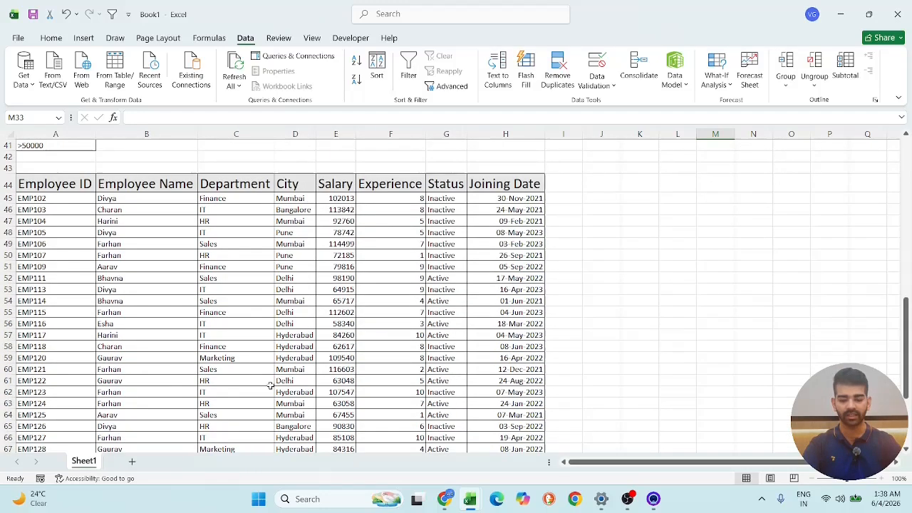
{"action": "left_click", "coordinate": [130, 463]}
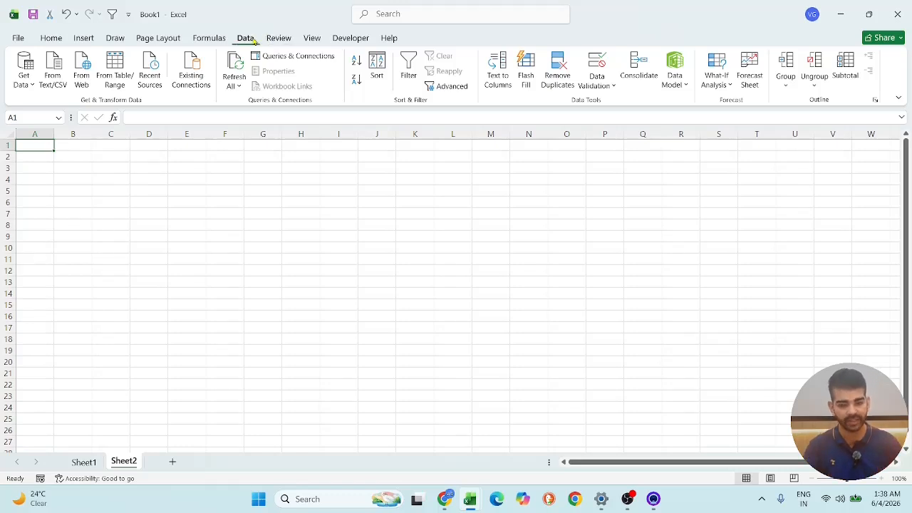
{"action": "left_click", "coordinate": [452, 87]}
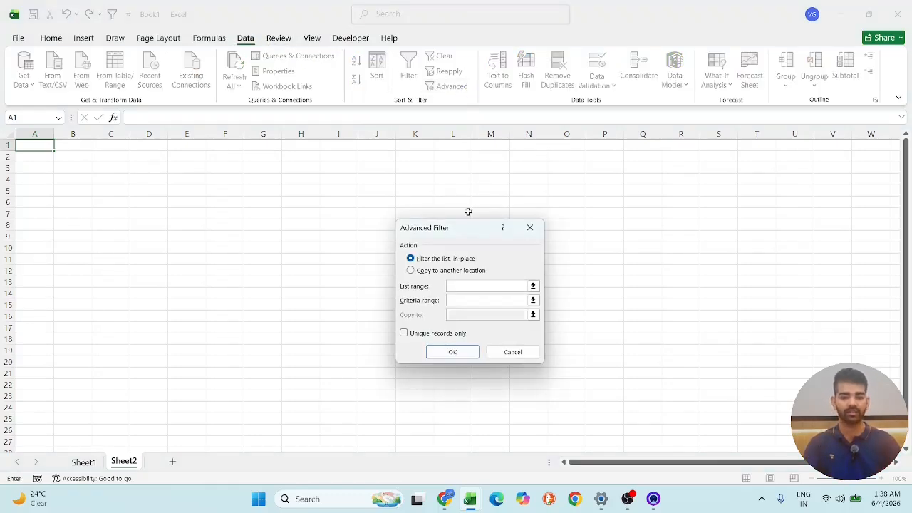
{"action": "left_click", "coordinate": [442, 273]}
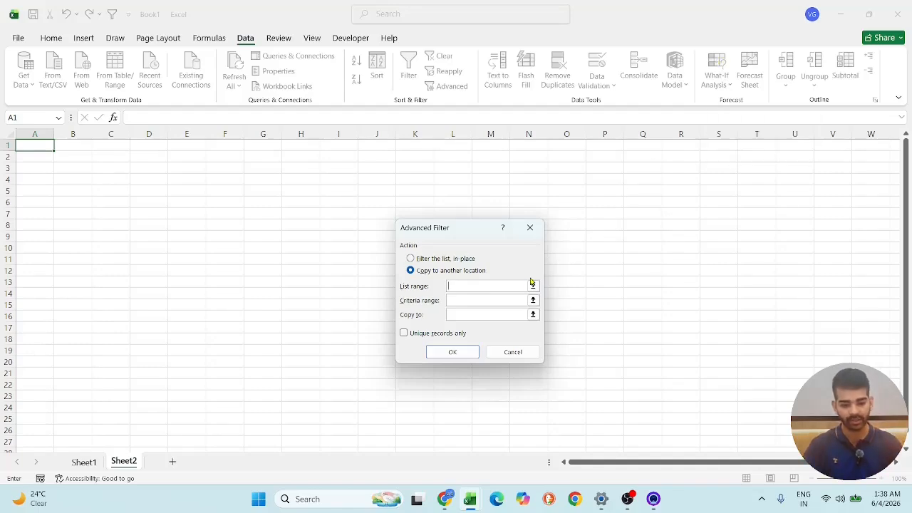
- Set the Advanced Filter's list range to the full employee table on Sheet1, A1:H31
{"action": "left_click", "coordinate": [532, 286]}
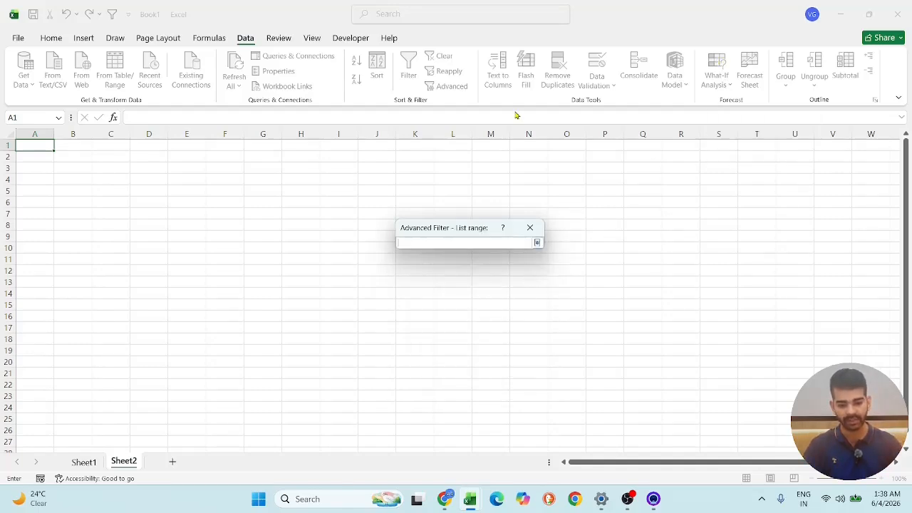
{"action": "left_click", "coordinate": [84, 462]}
{"action": "scroll", "coordinate": [256, 148], "scroll_direction": "up", "scroll_amount": 13}
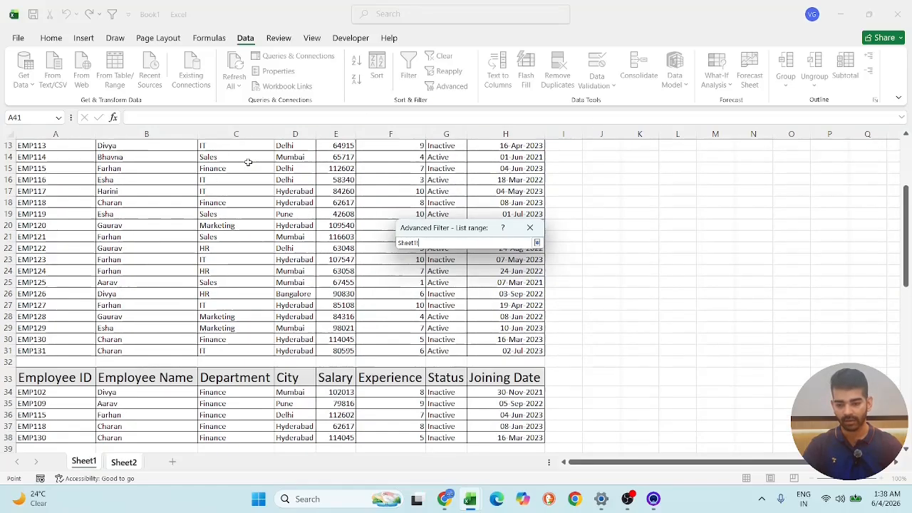
{"action": "left_click", "coordinate": [62, 152]}
{"action": "left_click_drag", "start_coordinate": [63, 152], "coordinate": [520, 396]}
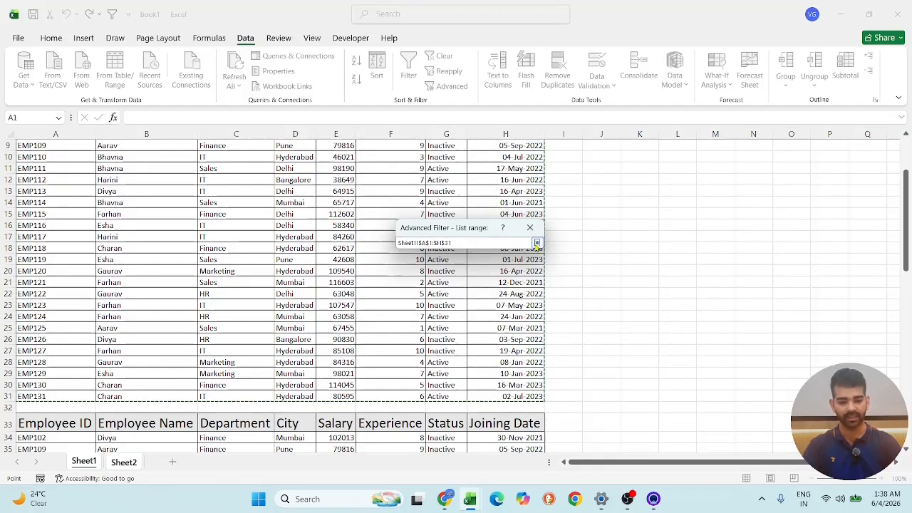
{"action": "left_click", "coordinate": [536, 243]}
- Set the criteria range to the Department header and its Finance value on Sheet1, C1:C2
{"action": "left_click", "coordinate": [483, 300]}
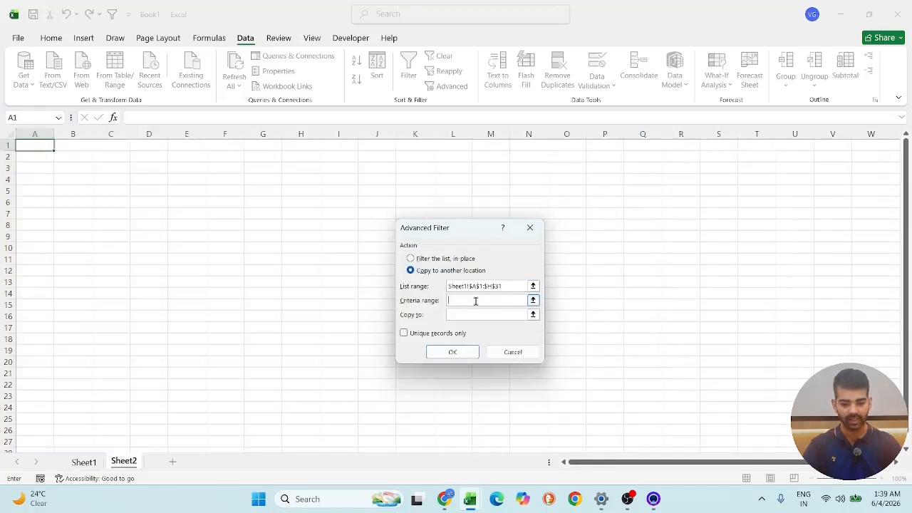
{"action": "scroll", "coordinate": [276, 320], "scroll_direction": "down", "scroll_amount": 4}
{"action": "scroll", "coordinate": [274, 321], "scroll_direction": "up", "scroll_amount": 4}
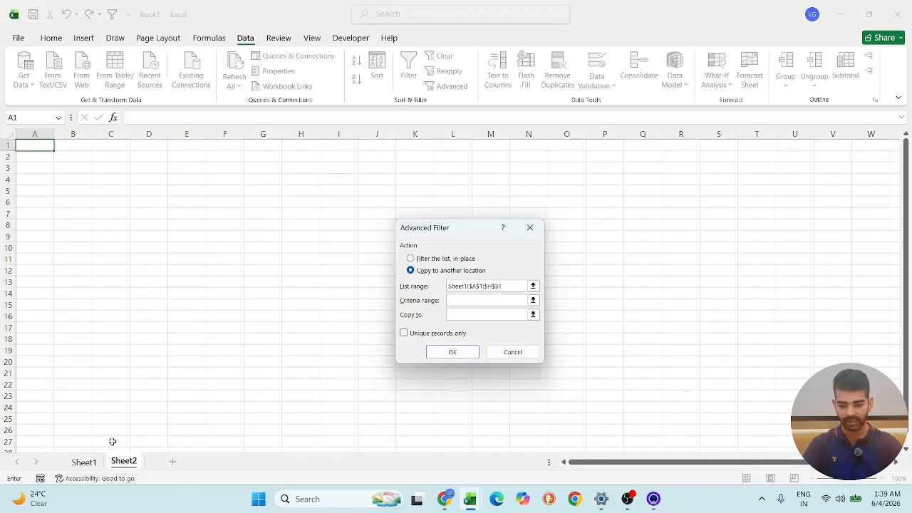
{"action": "left_click", "coordinate": [83, 462]}
{"action": "scroll", "coordinate": [107, 167], "scroll_direction": "down", "scroll_amount": 5}
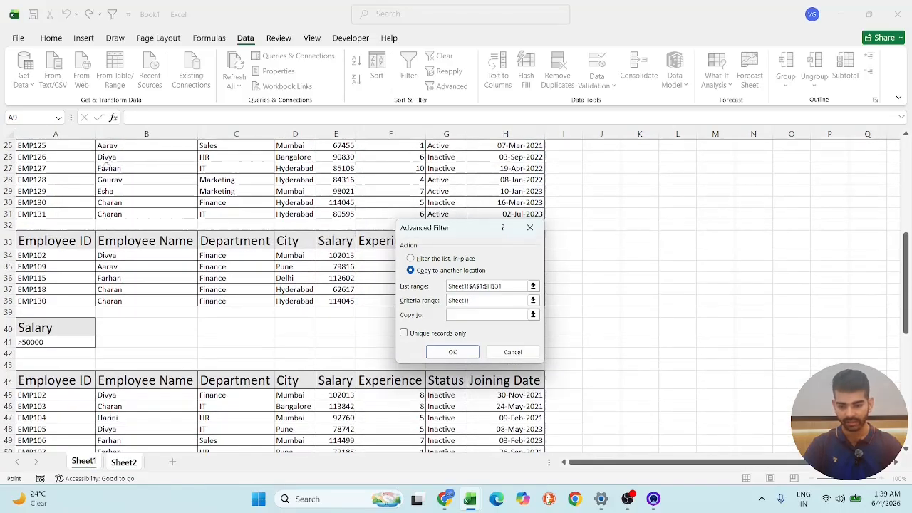
{"action": "scroll", "coordinate": [107, 280], "scroll_direction": "up", "scroll_amount": 8}
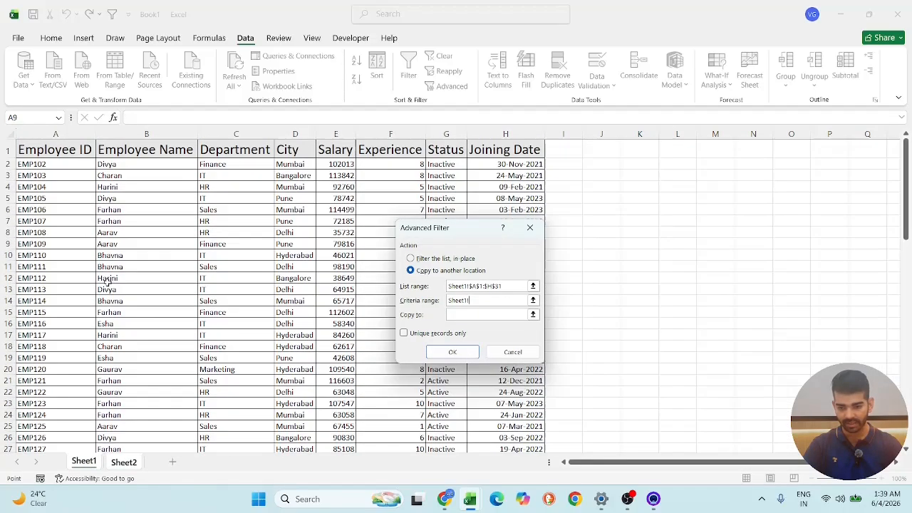
{"action": "left_click", "coordinate": [241, 149]}
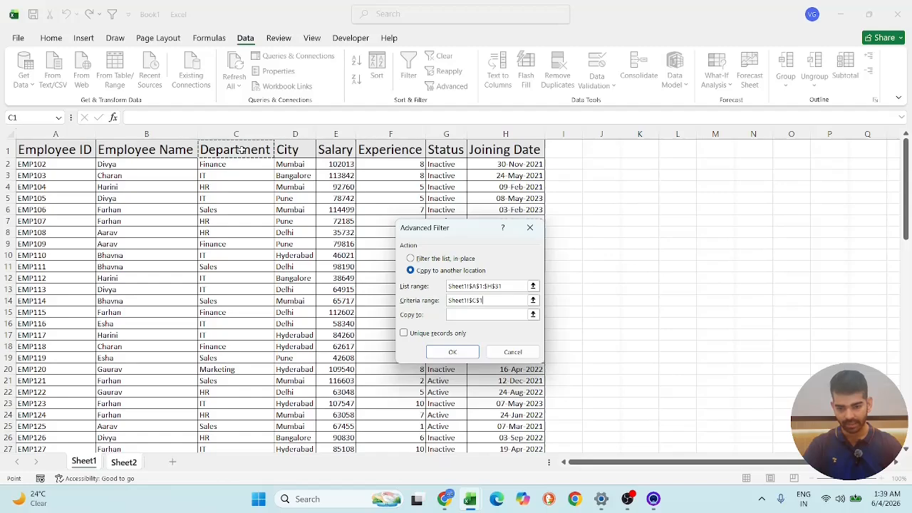
{"action": "left_click_drag", "start_coordinate": [241, 150], "coordinate": [239, 165]}
- Set the copy destination to cell A1 of Sheet2 and run the Advanced Filter
{"action": "left_click", "coordinate": [486, 314]}
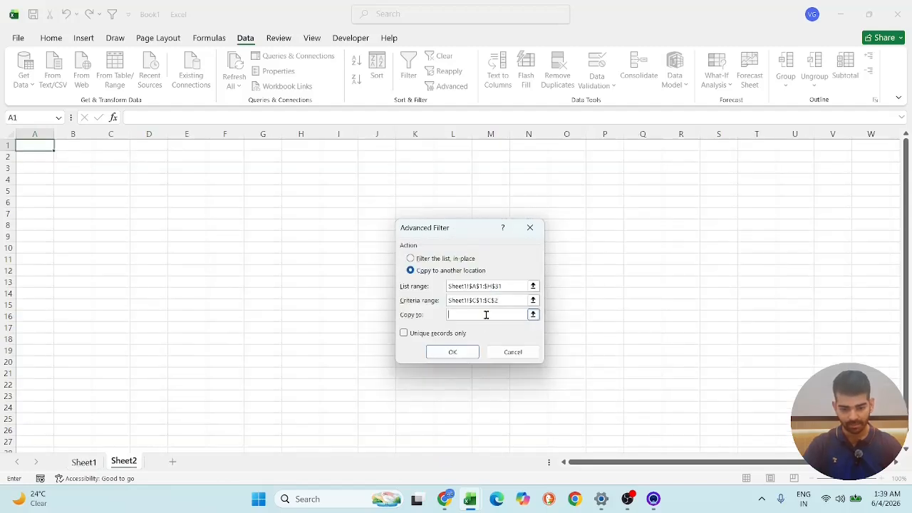
{"action": "left_click", "coordinate": [37, 146]}
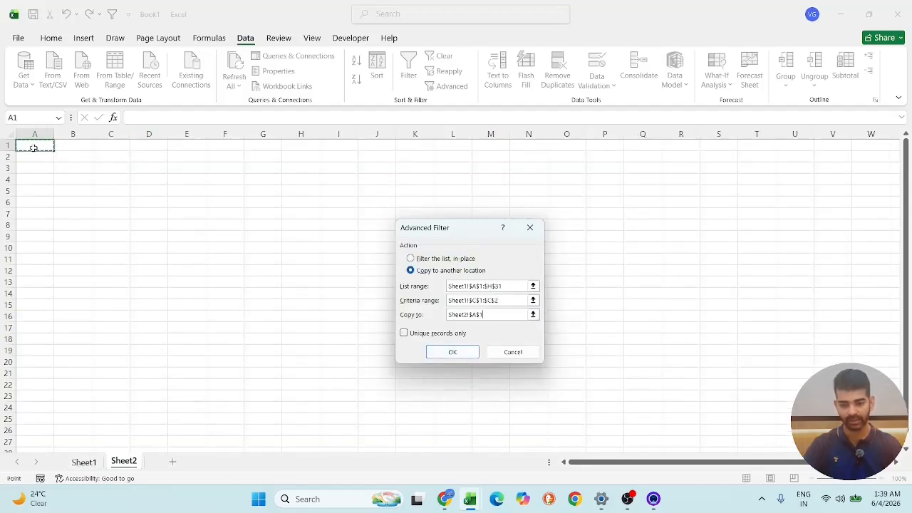
{"action": "left_click", "coordinate": [464, 352]}
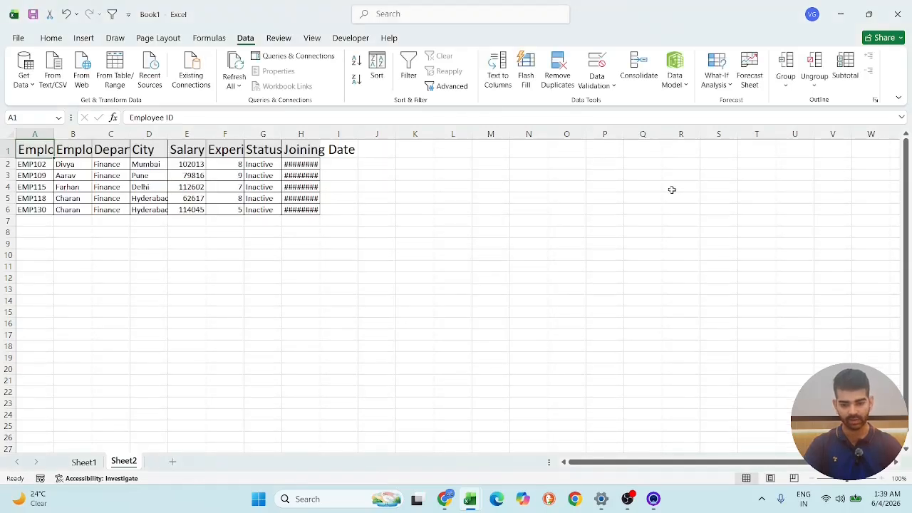
- AutoFit the column widths of the extracted Finance records on Sheet2
{"action": "left_click_drag", "start_coordinate": [24, 146], "coordinate": [333, 207]}
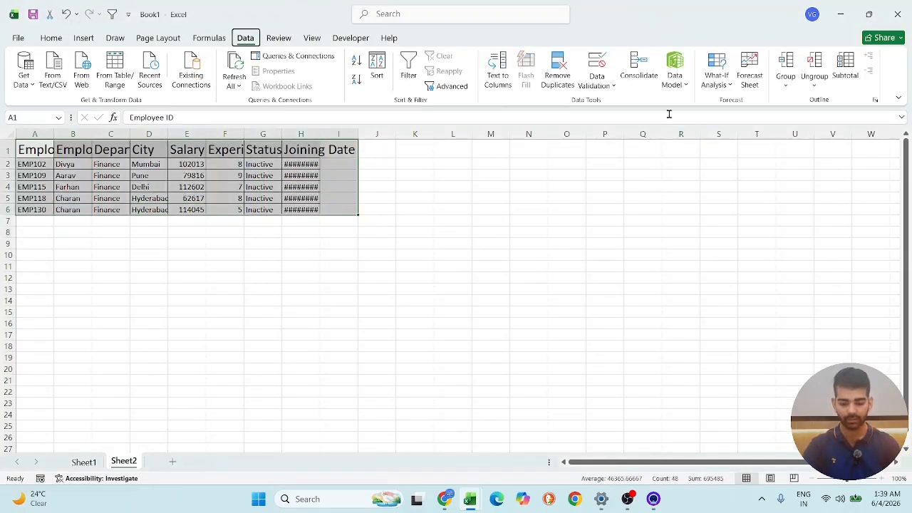
{"action": "key", "text": "alt+h"}
{"action": "key", "text": "o"}
{"action": "key", "text": "i"}
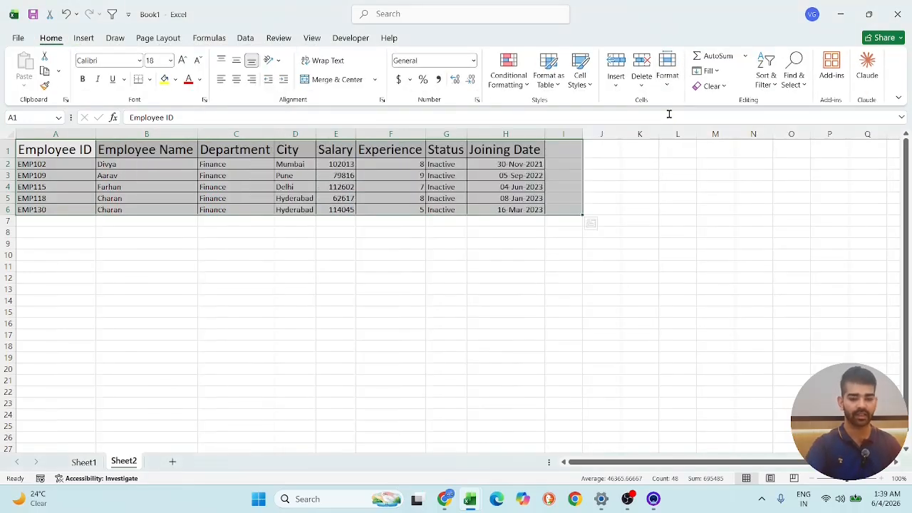
{"action": "left_click", "coordinate": [705, 277]}
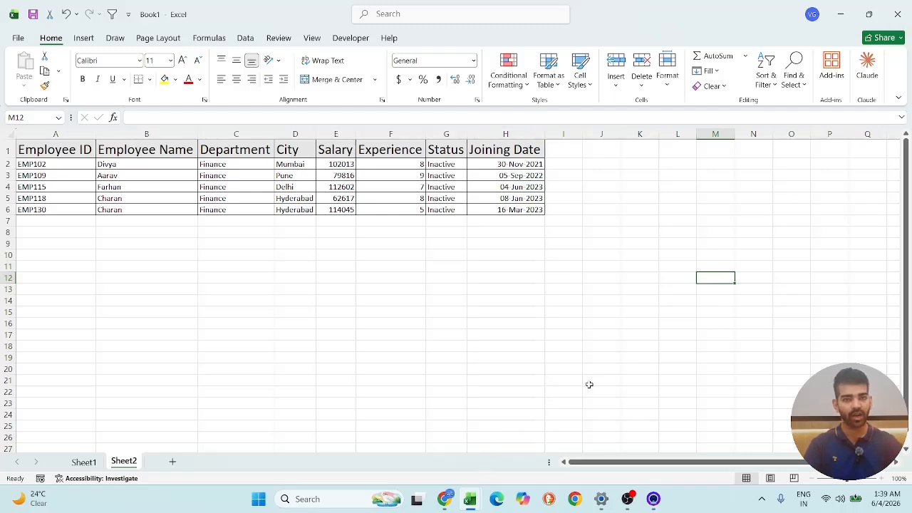
- Switch to the lesson PDF in Chrome and review the Advanced Filter slides from the session overview through Copy Filtered Data
{"action": "left_click", "coordinate": [445, 499]}
{"action": "scroll", "coordinate": [206, 183], "scroll_direction": "up", "scroll_amount": 5}
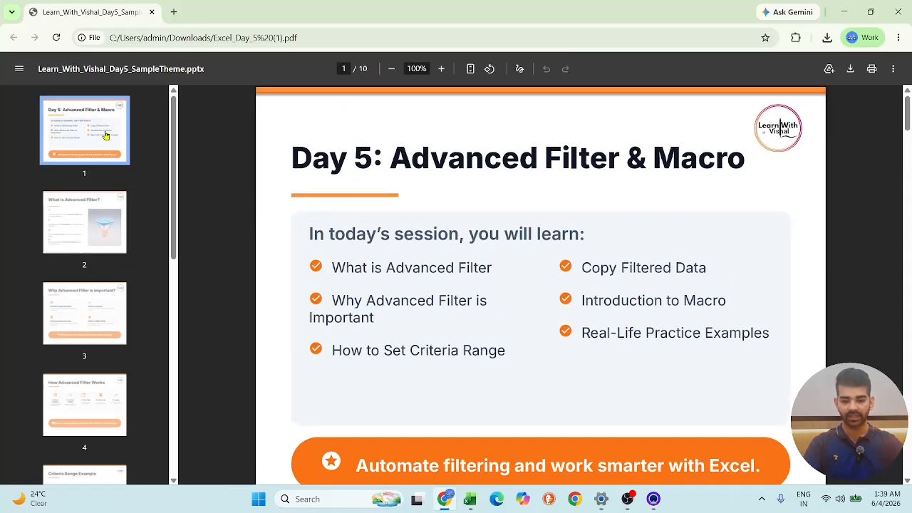
{"action": "left_click", "coordinate": [99, 211]}
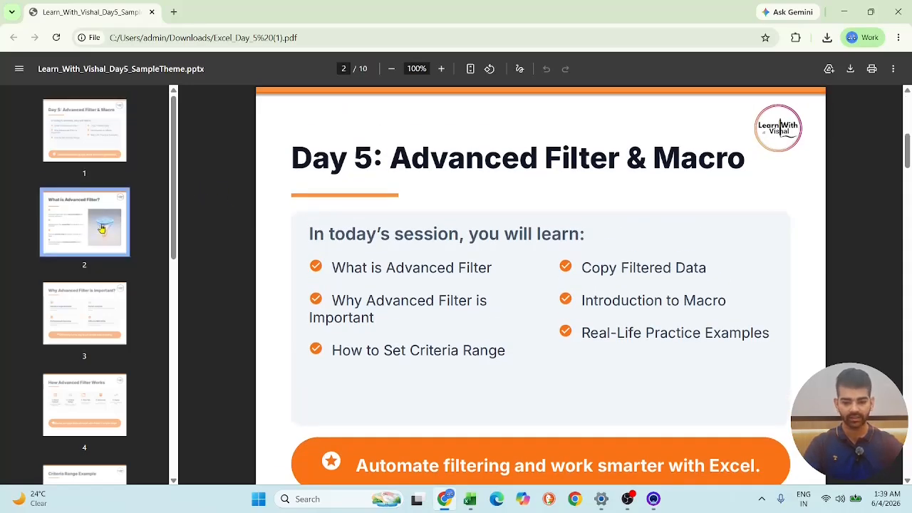
{"action": "left_click", "coordinate": [89, 314]}
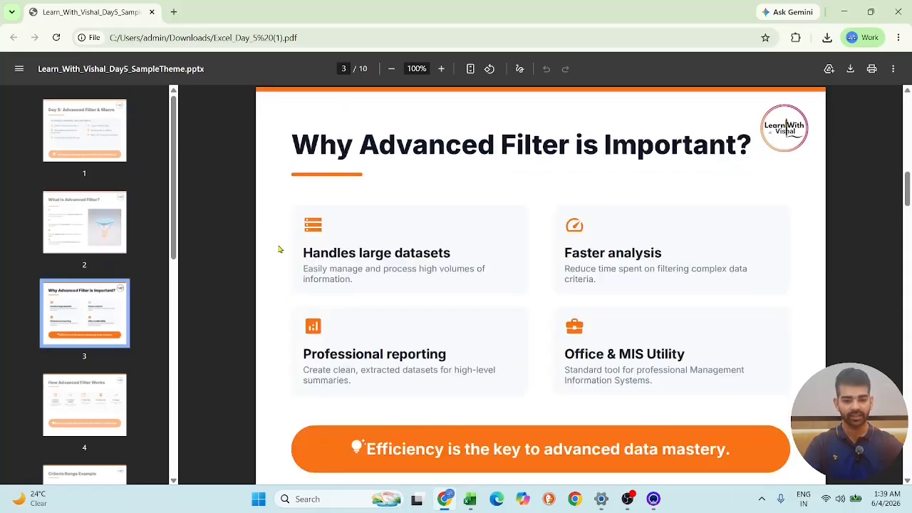
{"action": "left_click", "coordinate": [97, 383]}
{"action": "scroll", "coordinate": [128, 399], "scroll_direction": "down", "scroll_amount": 3}
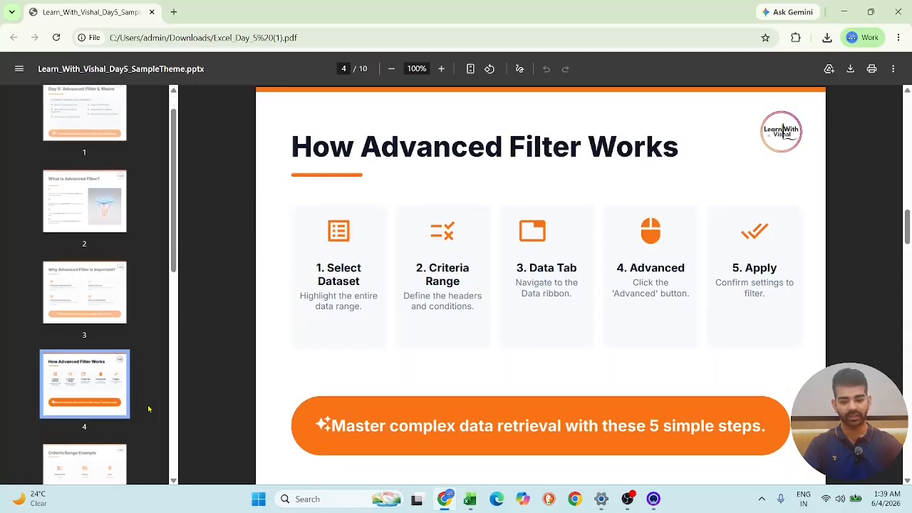
{"action": "left_click", "coordinate": [109, 314]}
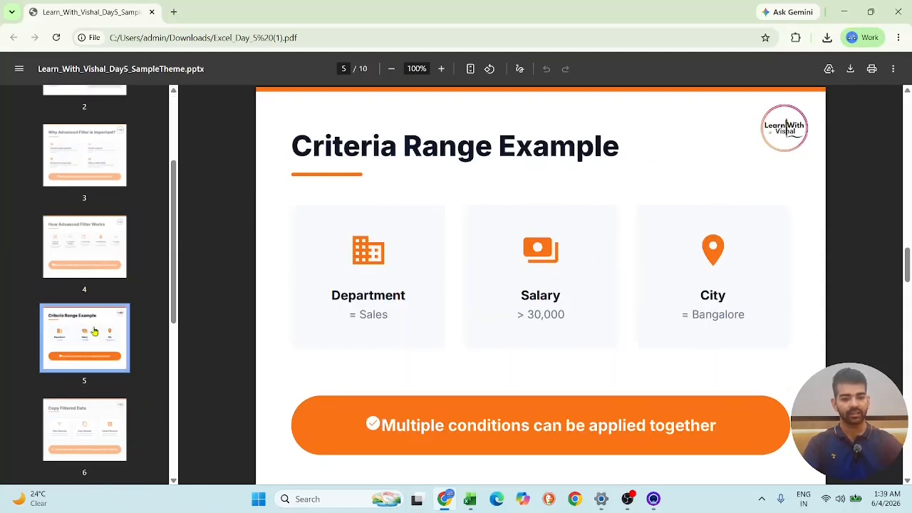
{"action": "scroll", "coordinate": [114, 349], "scroll_direction": "down", "scroll_amount": 2}
{"action": "left_click", "coordinate": [114, 349]}
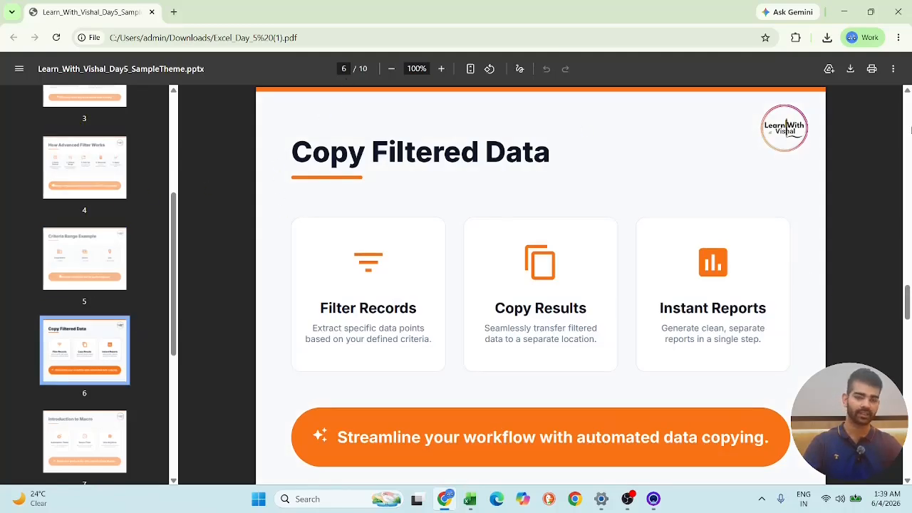
- Read the Introduction to Macro and Macro with Advanced Filter slides
{"action": "key", "text": "Down"}
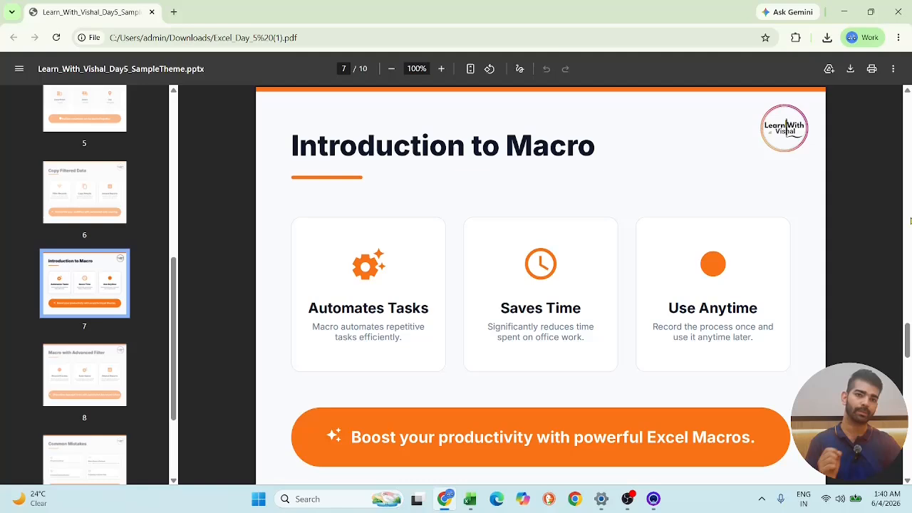
{"action": "scroll", "coordinate": [780, 312], "scroll_direction": "down", "scroll_amount": 1}
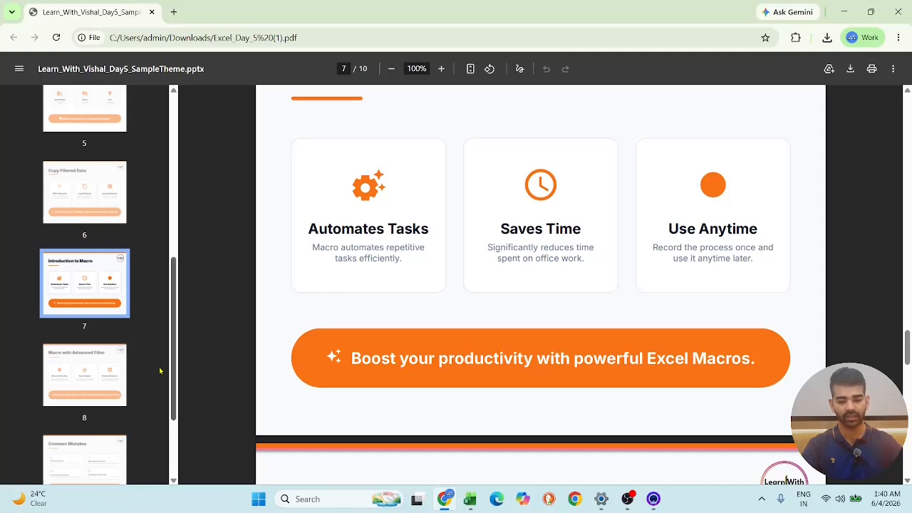
{"action": "left_click", "coordinate": [122, 380]}
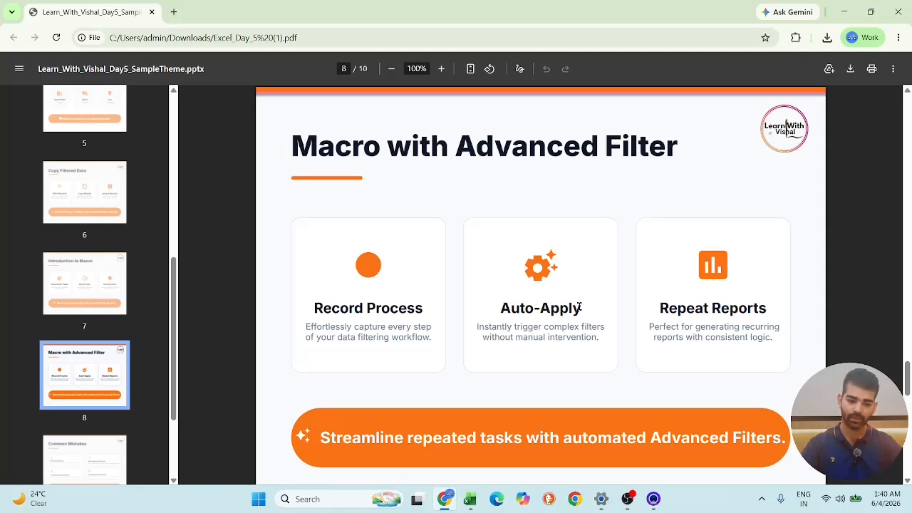
{"action": "scroll", "coordinate": [525, 220], "scroll_direction": "down", "scroll_amount": 1}
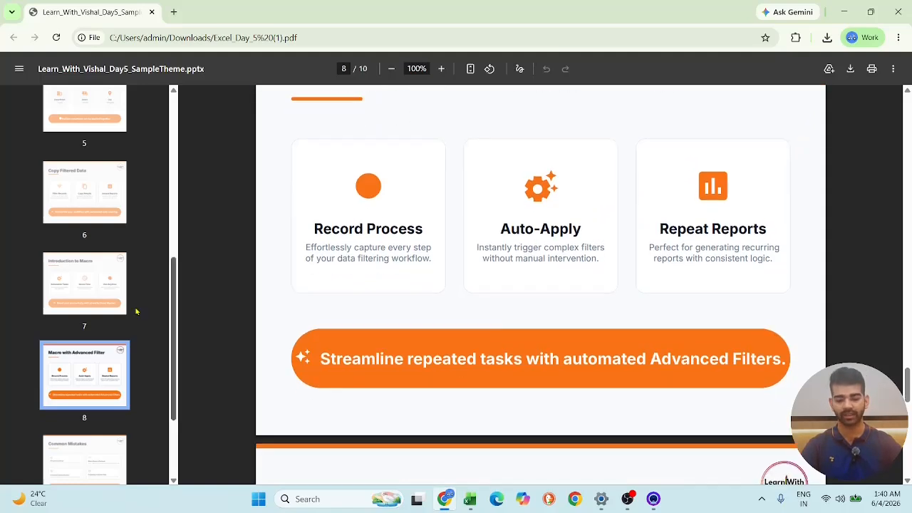
- Read the Common Mistakes slide and the Student Task slide at the end of the PDF
{"action": "scroll", "coordinate": [136, 311], "scroll_direction": "down", "scroll_amount": 2}
{"action": "left_click", "coordinate": [107, 331]}
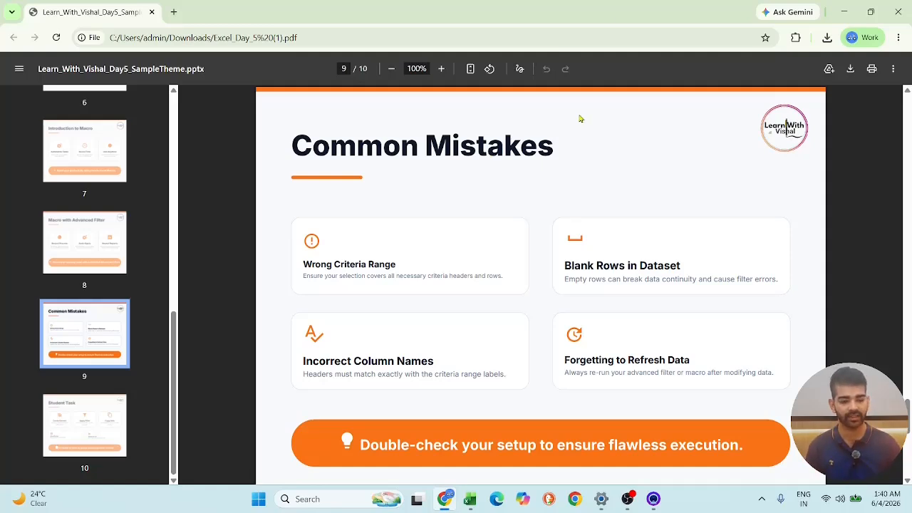
{"action": "scroll", "coordinate": [706, 259], "scroll_direction": "down", "scroll_amount": 2}
{"action": "scroll", "coordinate": [620, 215], "scroll_direction": "down", "scroll_amount": 1}
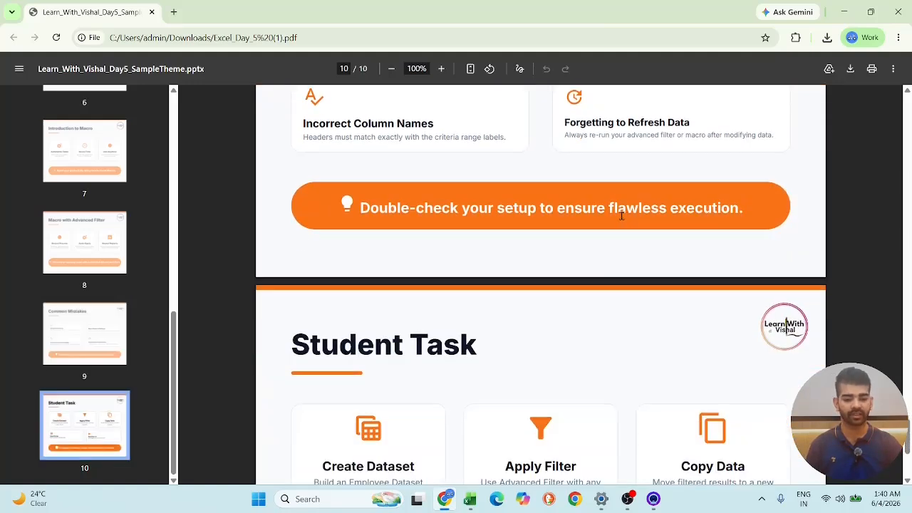
{"action": "scroll", "coordinate": [658, 199], "scroll_direction": "down", "scroll_amount": 3}
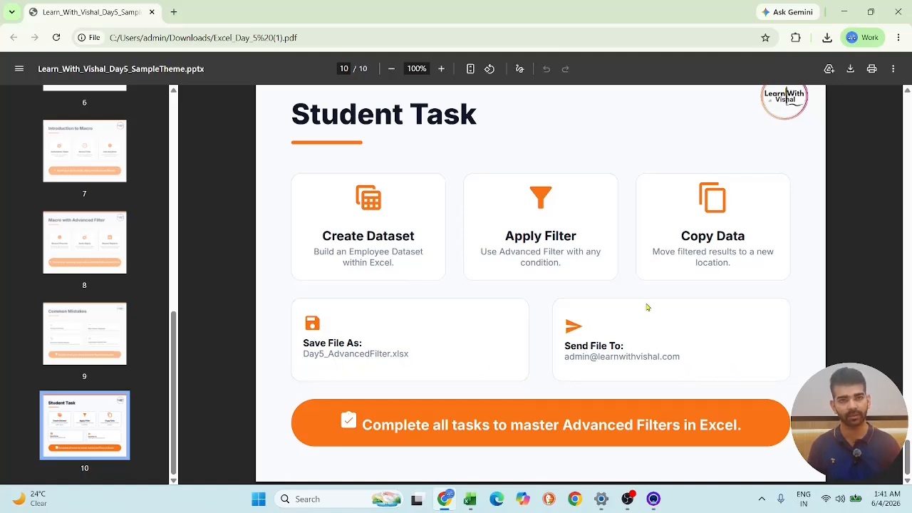
{"action": "mouse_move", "coordinate": [470, 502]}
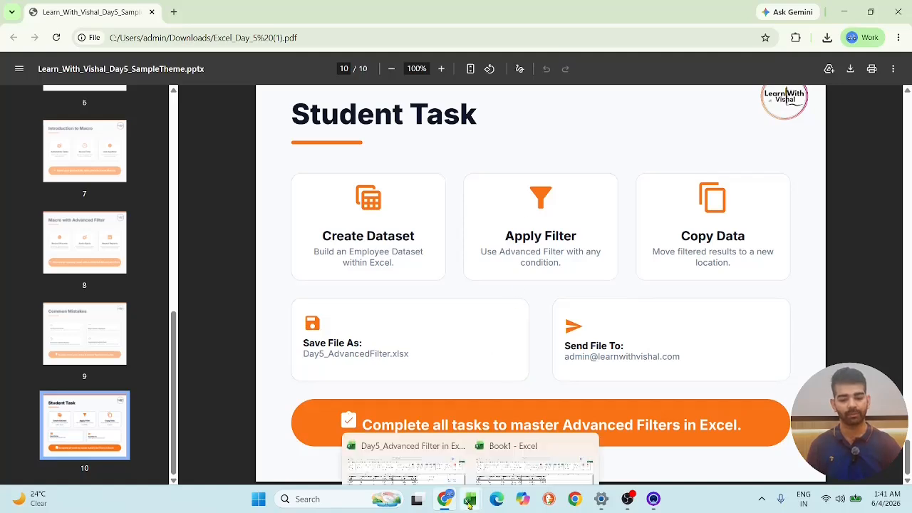
- Switch to the Book1 workbook in Excel and permanently delete Sheet2
{"action": "left_click", "coordinate": [527, 431]}
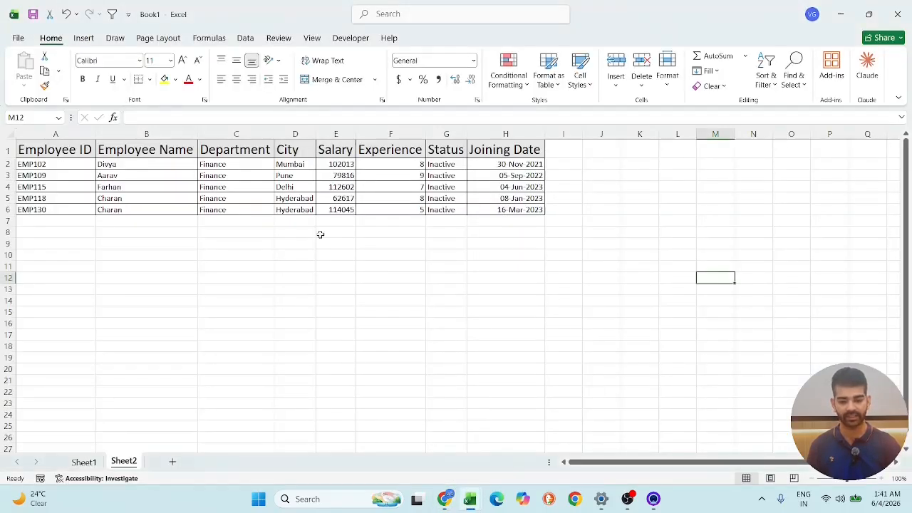
{"action": "right_click", "coordinate": [146, 461]}
{"action": "left_click", "coordinate": [182, 314]}
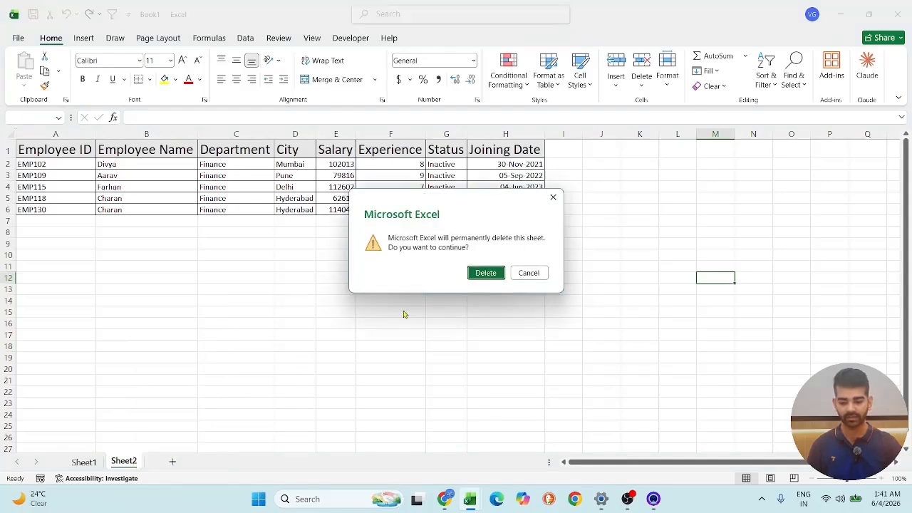
{"action": "left_click", "coordinate": [485, 273]}
- Copy the main employee table A1:H31 from Sheet1 into cell A1 of a new worksheet
{"action": "scroll", "coordinate": [285, 333], "scroll_direction": "down", "scroll_amount": 6}
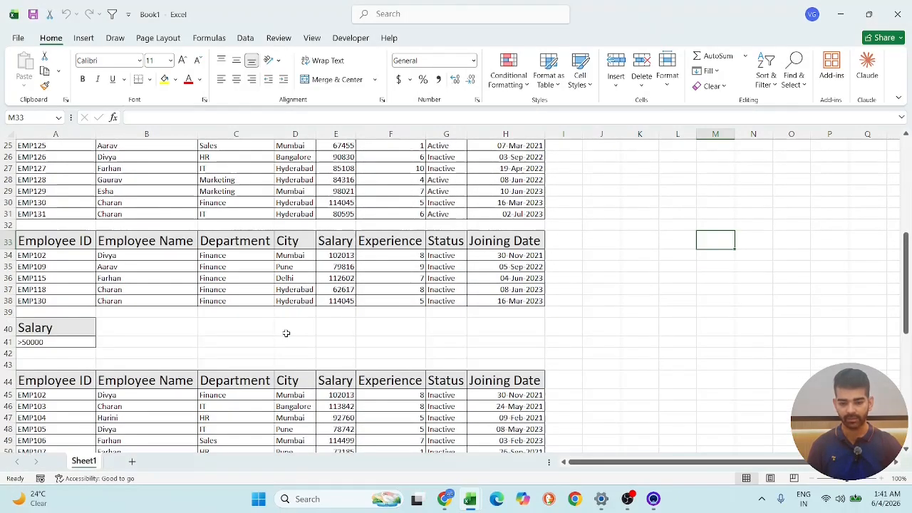
{"action": "scroll", "coordinate": [285, 332], "scroll_direction": "up", "scroll_amount": 1}
{"action": "scroll", "coordinate": [285, 332], "scroll_direction": "up", "scroll_amount": 5}
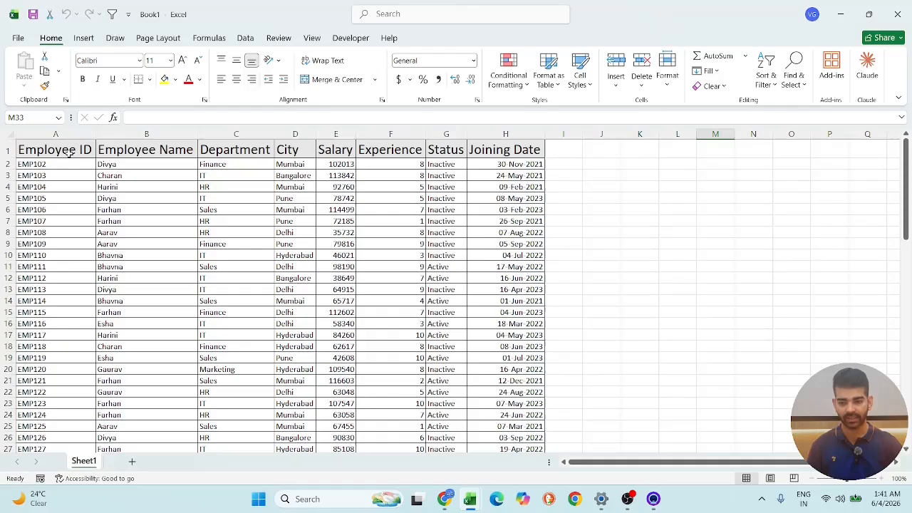
{"action": "left_click_drag", "start_coordinate": [69, 154], "coordinate": [518, 409]}
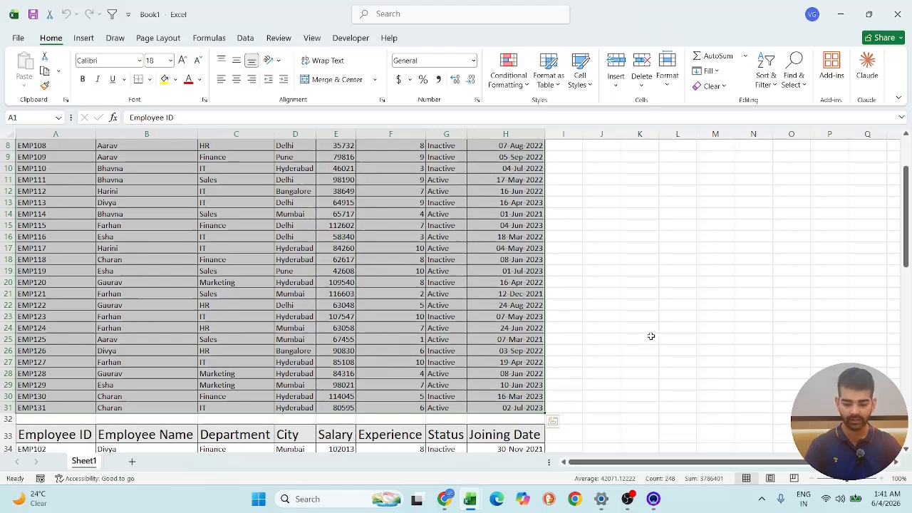
{"action": "key", "text": "ctrl+c"}
{"action": "left_click", "coordinate": [132, 461]}
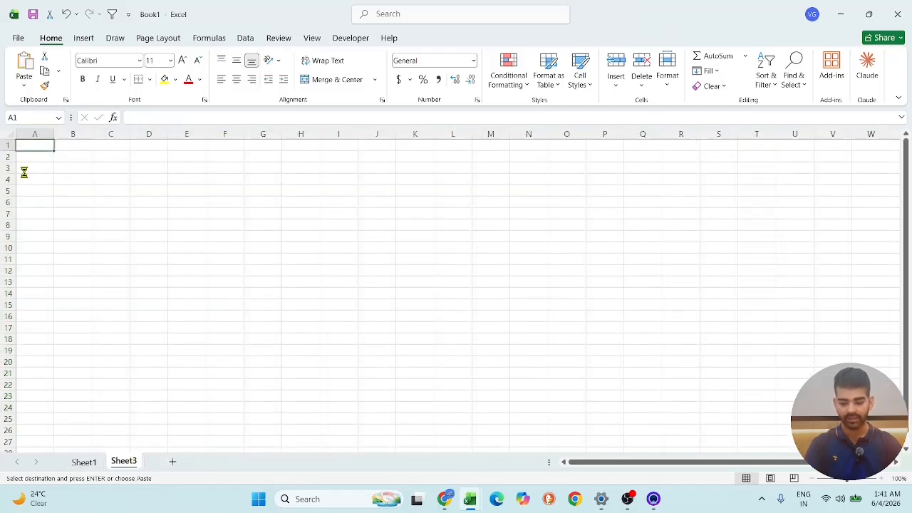
{"action": "key", "text": "ctrl+v"}
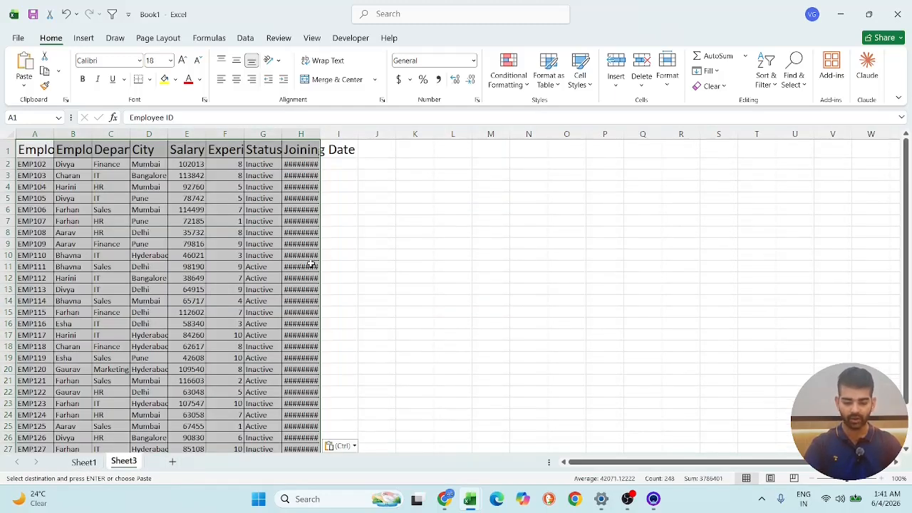
- AutoFit the column widths of the employee table on Sheet3
{"action": "key", "text": "alt"}
{"action": "key", "text": "h"}
{"action": "key", "text": "o"}
{"action": "key", "text": "i"}
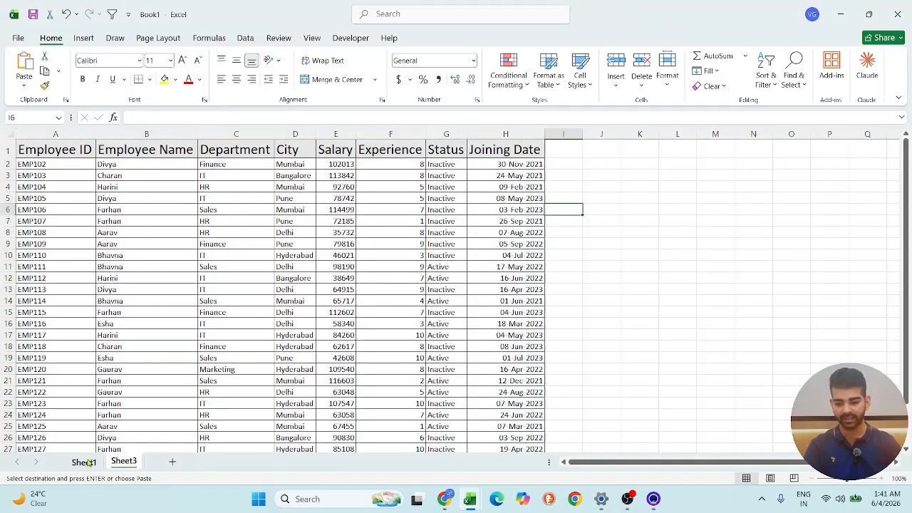
- Permanently delete Sheet1 from the workbook
{"action": "right_click", "coordinate": [83, 461]}
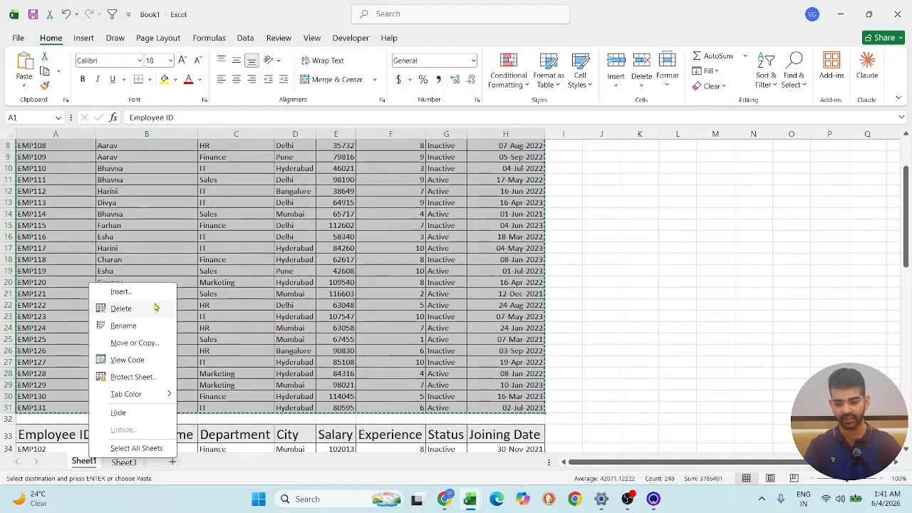
{"action": "left_click", "coordinate": [150, 310]}
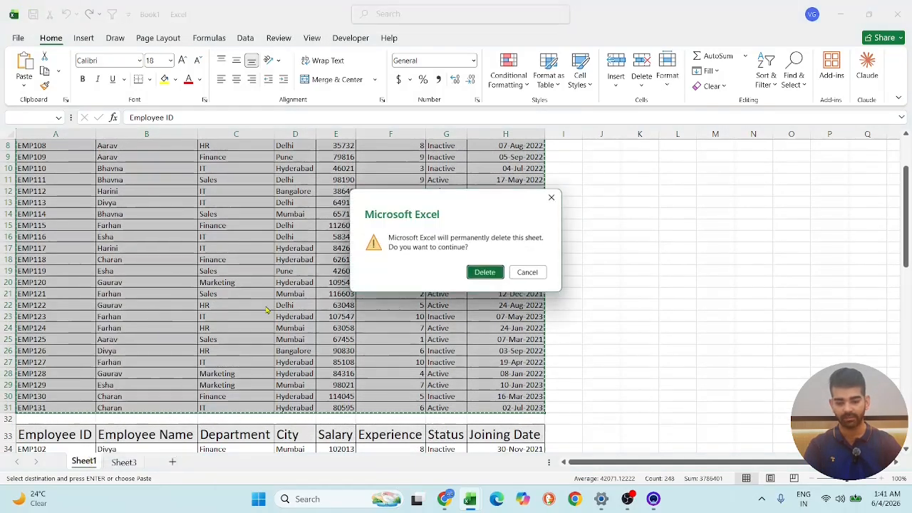
{"action": "left_click", "coordinate": [485, 273]}
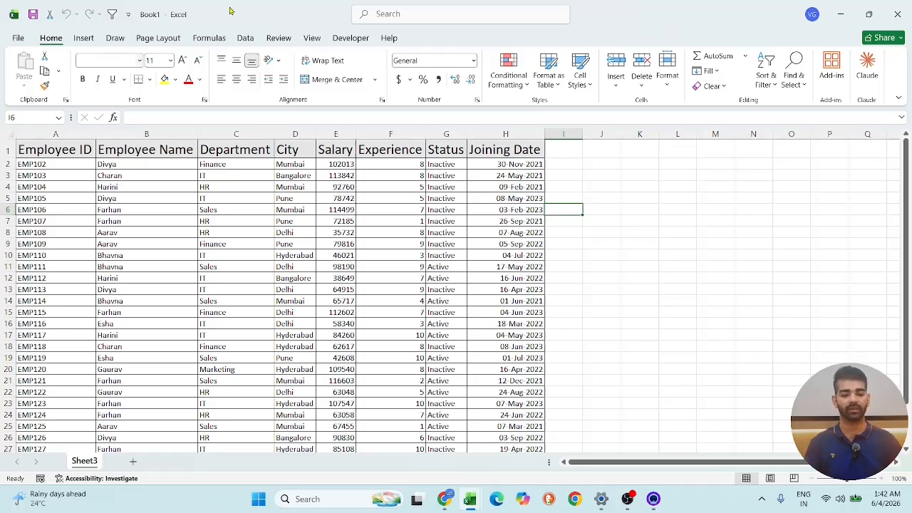
- Copy the Department header and its first value, Finance, to A33:A34 below the employee table as a criteria range
{"action": "left_click", "coordinate": [601, 164]}
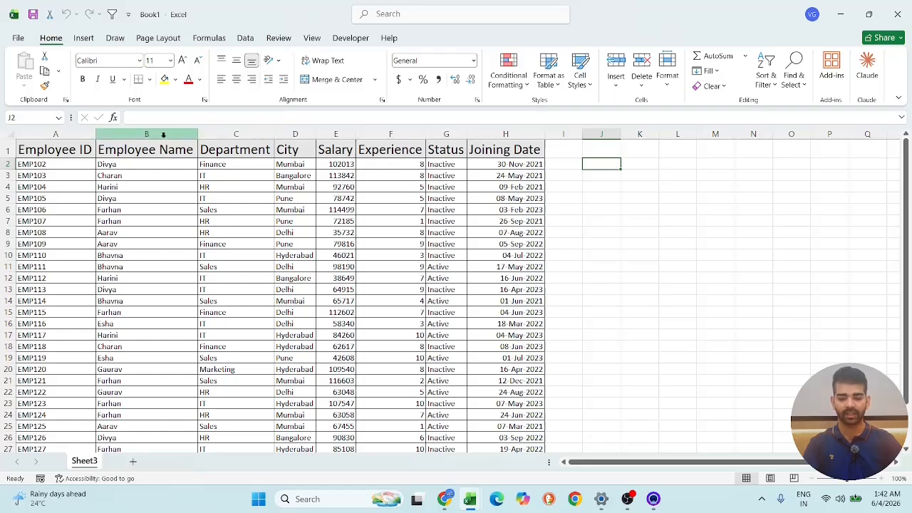
{"action": "scroll", "coordinate": [89, 214], "scroll_direction": "down", "scroll_amount": 7}
{"action": "scroll", "coordinate": [89, 214], "scroll_direction": "up", "scroll_amount": 7}
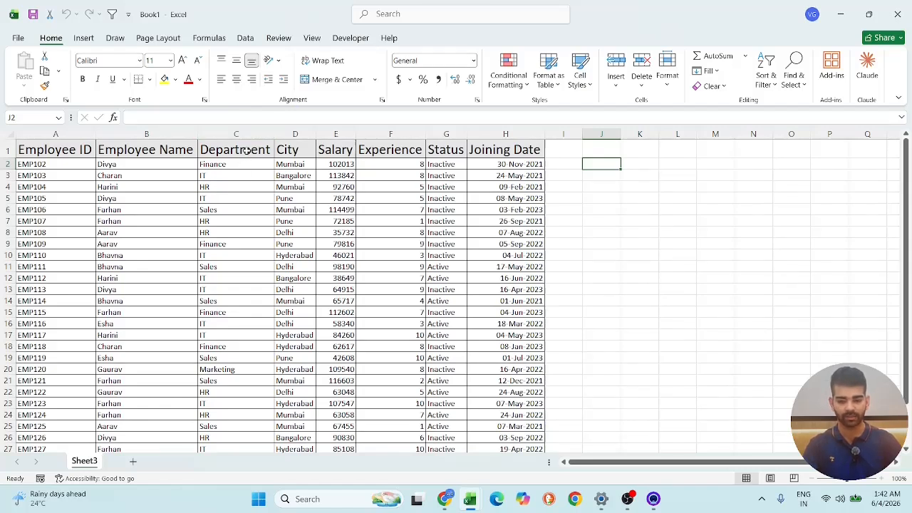
{"action": "left_click_drag", "start_coordinate": [246, 152], "coordinate": [246, 163]}
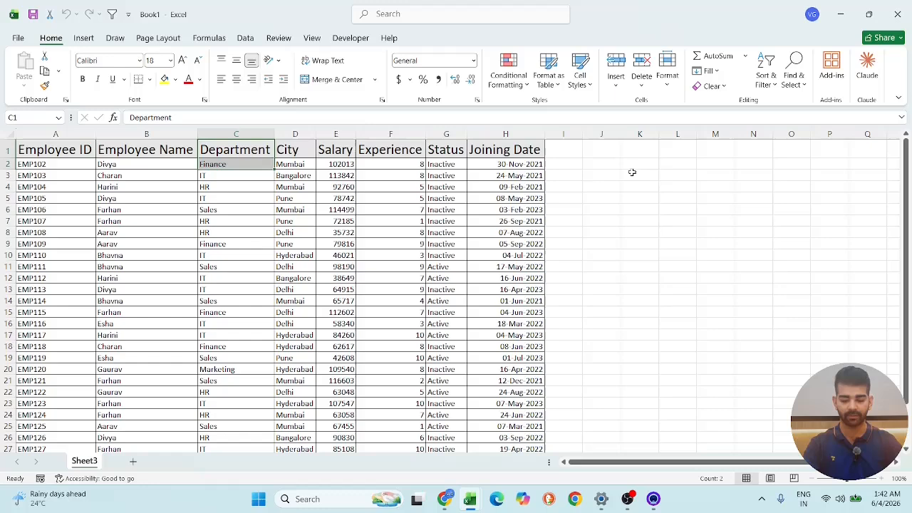
{"action": "key", "text": "ctrl+c"}
{"action": "scroll", "coordinate": [265, 310], "scroll_direction": "down", "scroll_amount": 5}
{"action": "scroll", "coordinate": [265, 310], "scroll_direction": "down", "scroll_amount": 1}
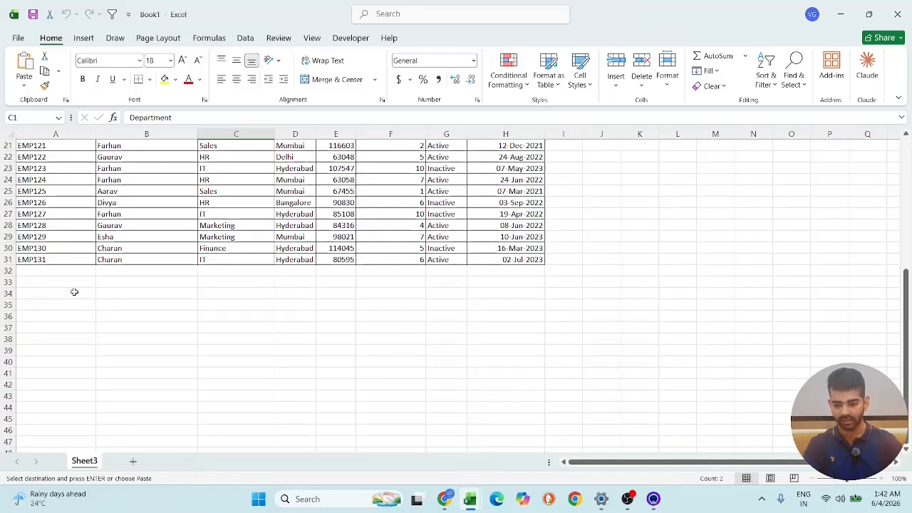
{"action": "left_click", "coordinate": [76, 281]}
{"action": "key", "text": "ctrl+v"}
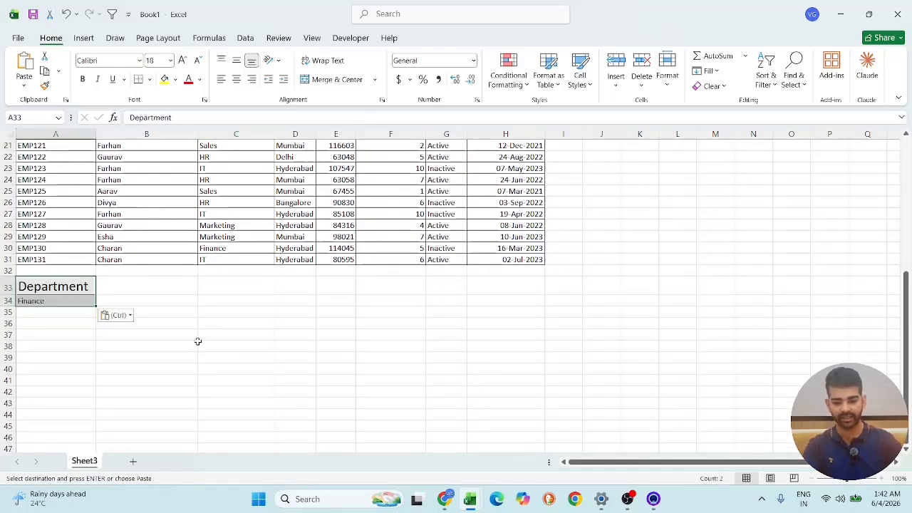
- Start a data validation rule on the criteria cell A34 that allows values from a List
{"action": "left_click", "coordinate": [200, 342]}
{"action": "left_click", "coordinate": [65, 309]}
{"action": "left_click", "coordinate": [67, 301]}
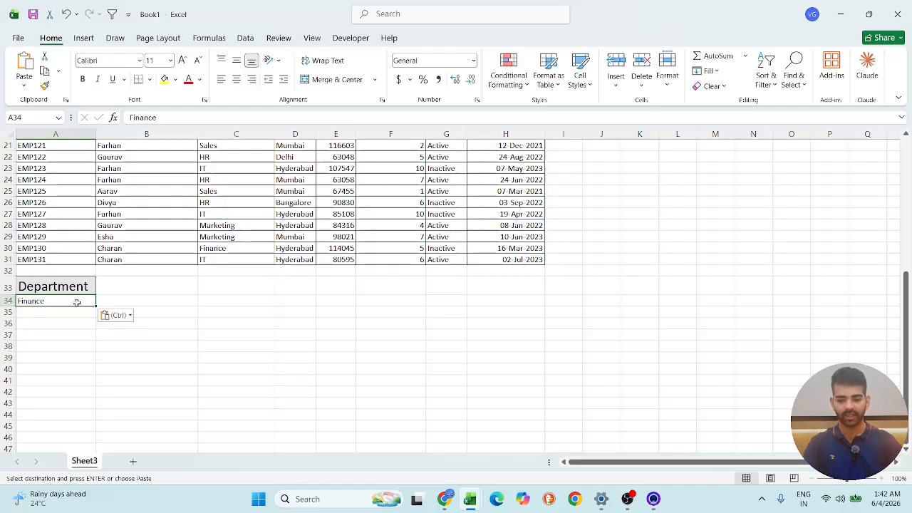
{"action": "left_click", "coordinate": [245, 37]}
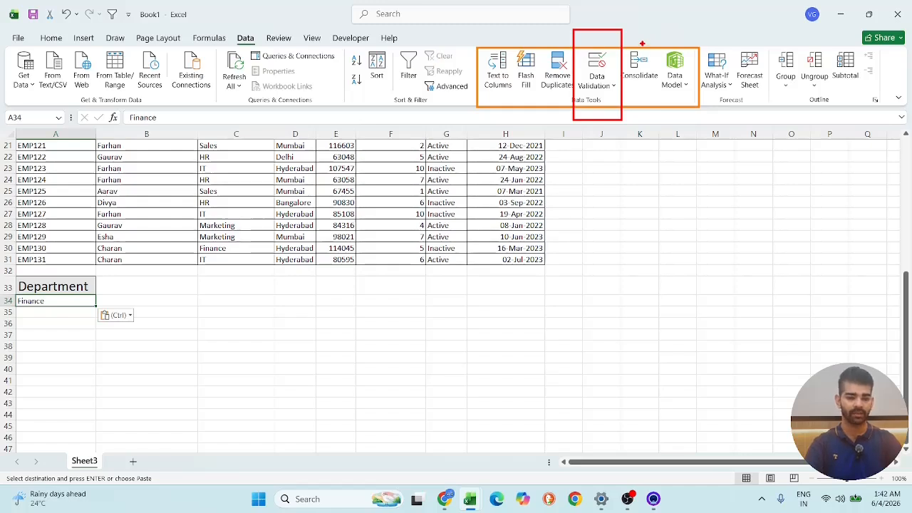
{"action": "left_click", "coordinate": [597, 80]}
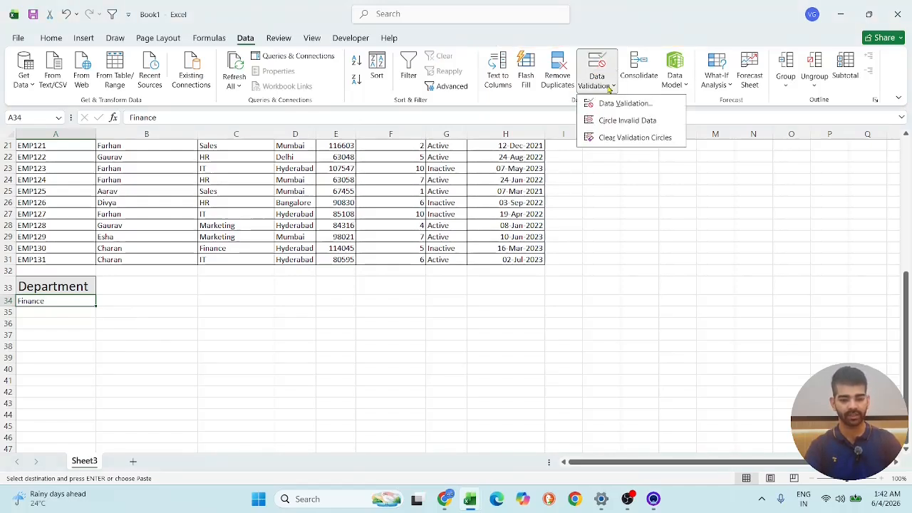
{"action": "left_click", "coordinate": [603, 104]}
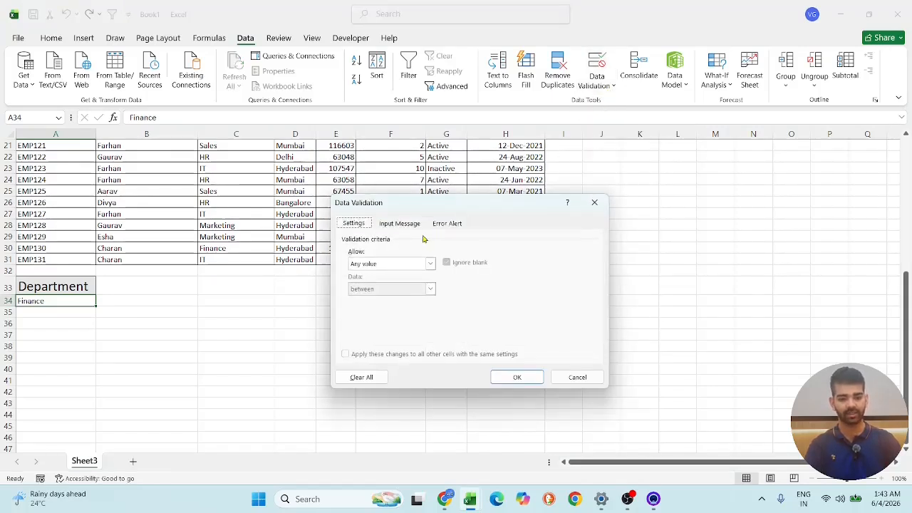
{"action": "left_click", "coordinate": [430, 263]}
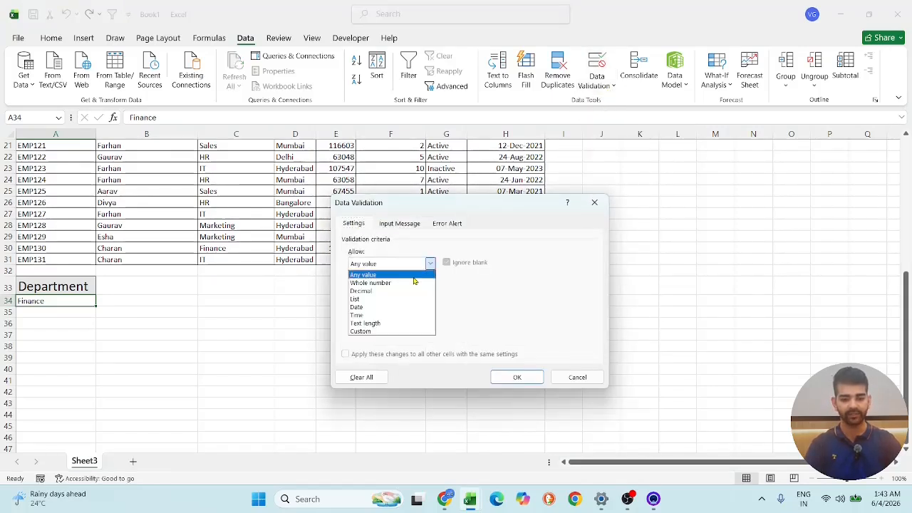
{"action": "left_click", "coordinate": [401, 300]}
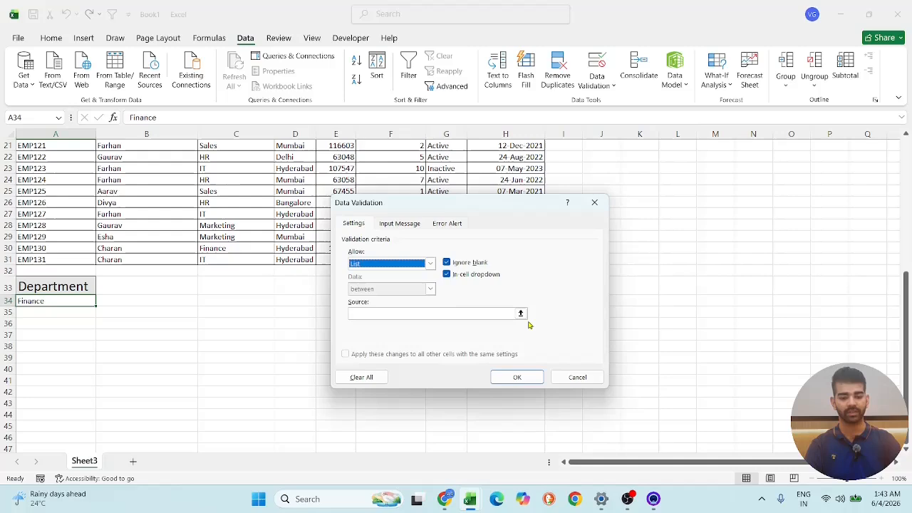
{"action": "left_click", "coordinate": [464, 312]}
{"action": "scroll", "coordinate": [128, 259], "scroll_direction": "up", "scroll_amount": 7}
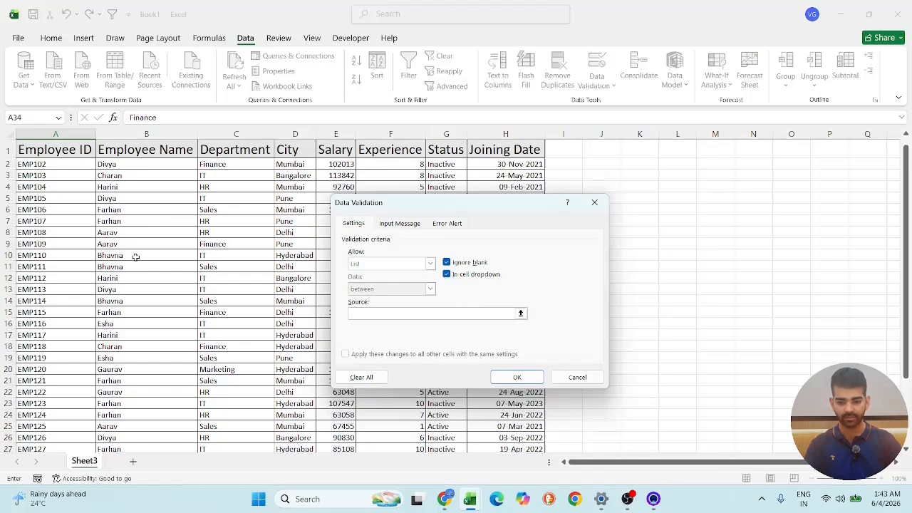
{"action": "left_click", "coordinate": [224, 165]}
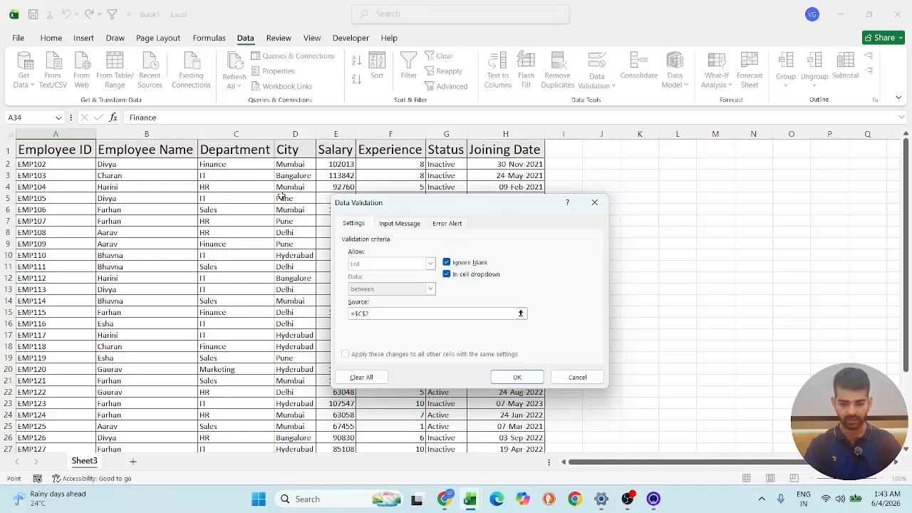
{"action": "left_click", "coordinate": [385, 312]}
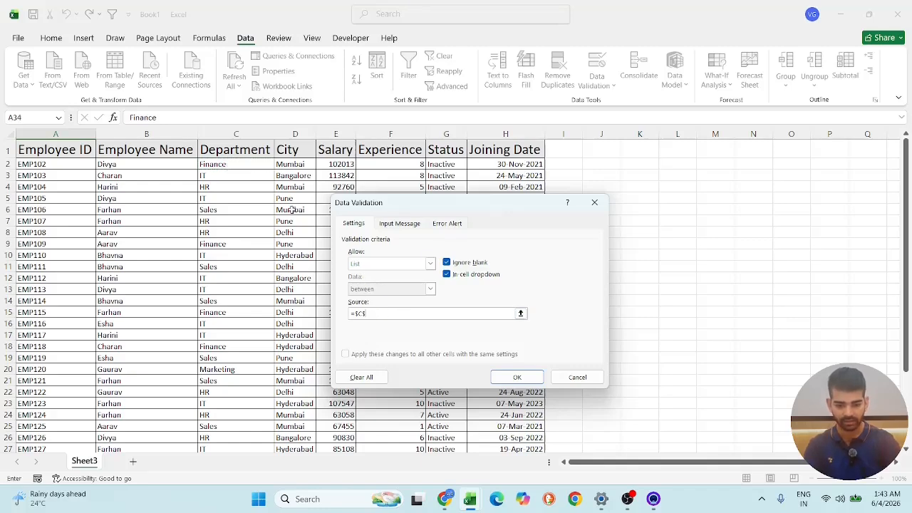
{"action": "key", "text": "BackSpace"}
{"action": "key", "text": "BackSpace"}
{"action": "key", "text": "BackSpace"}
{"action": "key", "text": "BackSpace"}
- Set the validation list source to the whole Department column, =$C:$C, and apply the rule
{"action": "scroll", "coordinate": [285, 209], "scroll_direction": "down", "scroll_amount": 7}
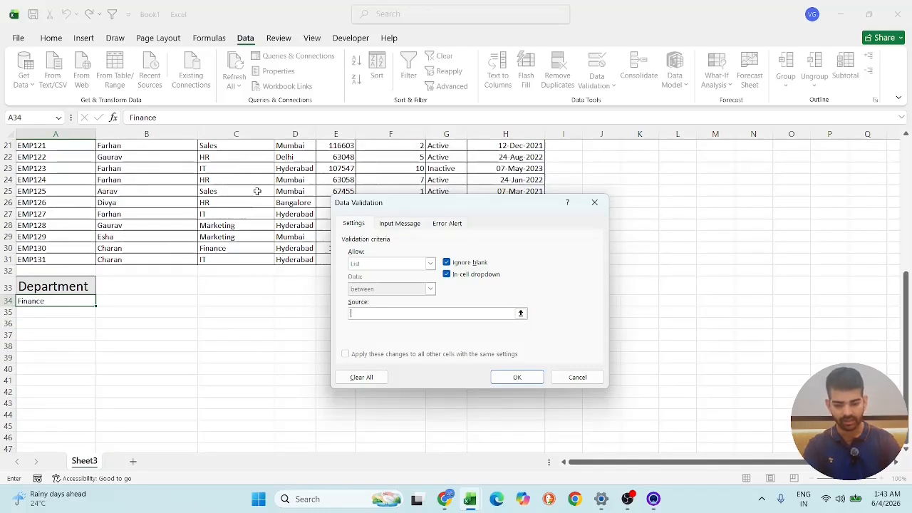
{"action": "scroll", "coordinate": [268, 243], "scroll_direction": "up", "scroll_amount": 7}
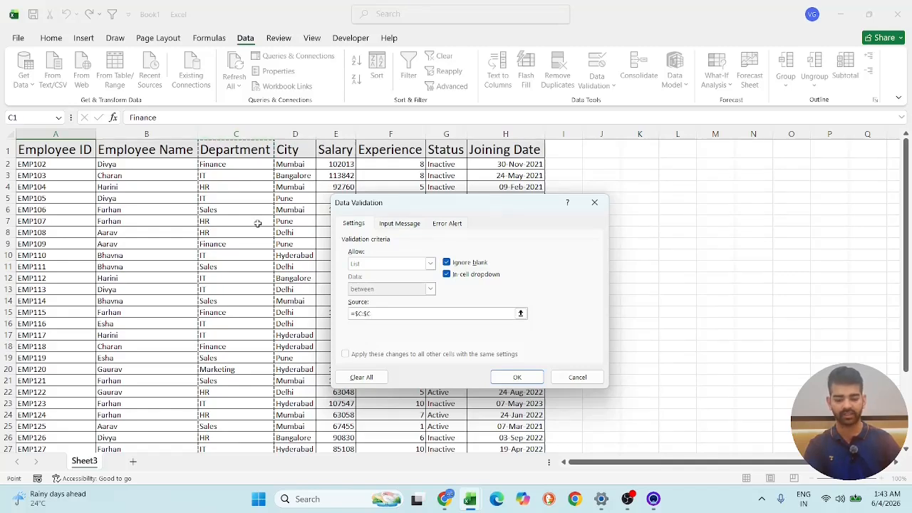
{"action": "left_click", "coordinate": [497, 379]}
- Test the dropdown in A34 by choosing IT, Sales and finally Finance as the department
{"action": "scroll", "coordinate": [387, 340], "scroll_direction": "down", "scroll_amount": 8}
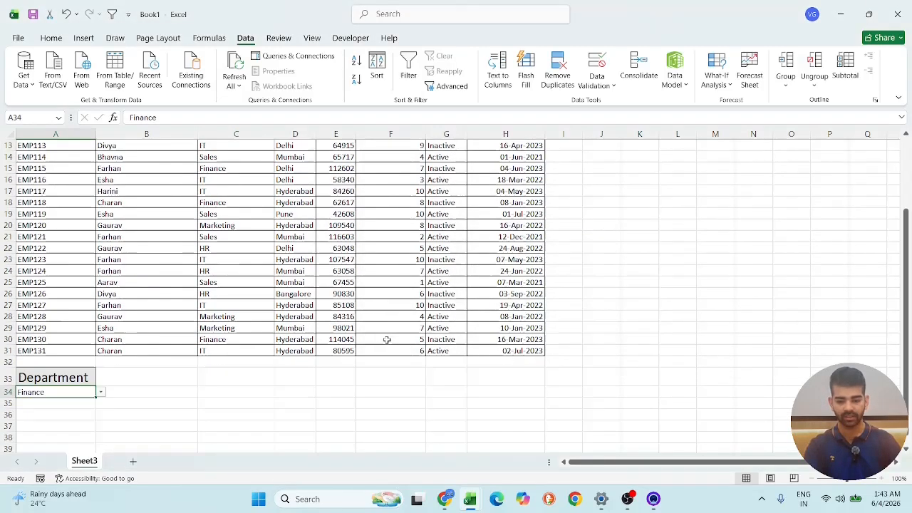
{"action": "left_click", "coordinate": [101, 258]}
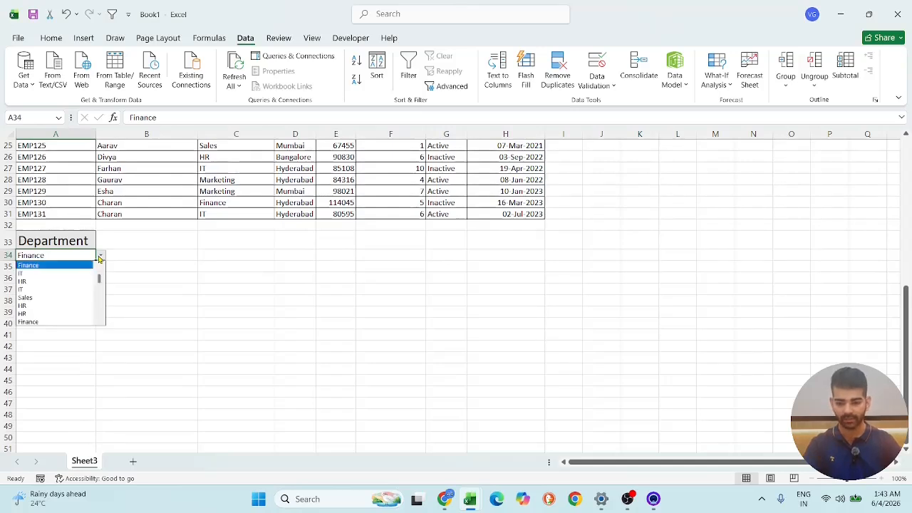
{"action": "left_click", "coordinate": [50, 278]}
{"action": "left_click", "coordinate": [107, 257]}
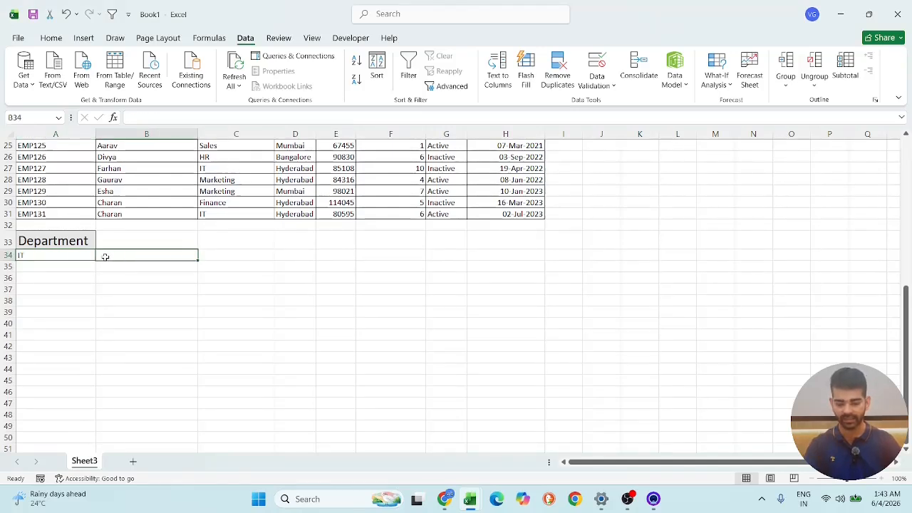
{"action": "left_click", "coordinate": [86, 255]}
{"action": "left_click", "coordinate": [99, 259]}
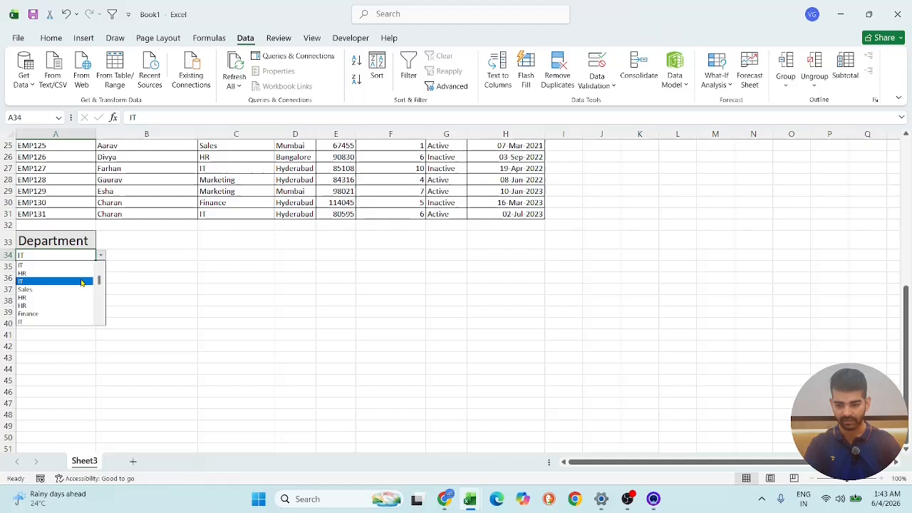
{"action": "left_click", "coordinate": [81, 285]}
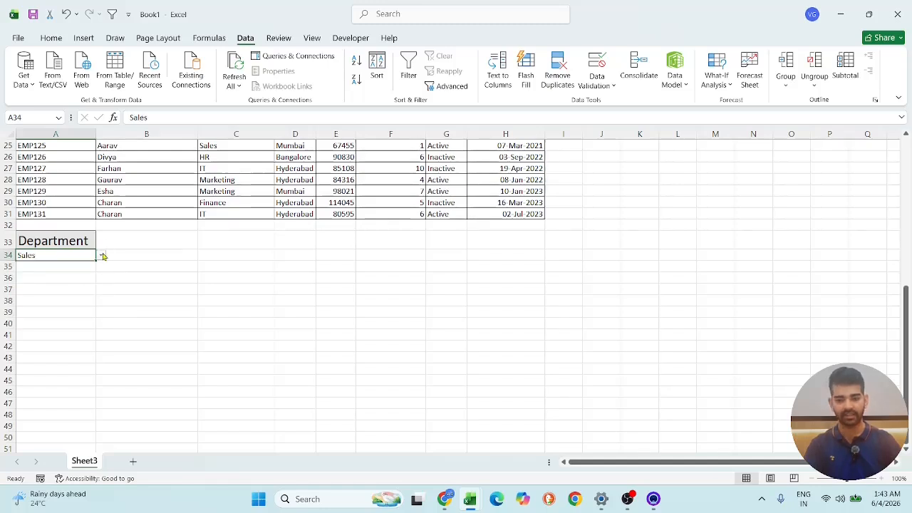
{"action": "left_click", "coordinate": [101, 258]}
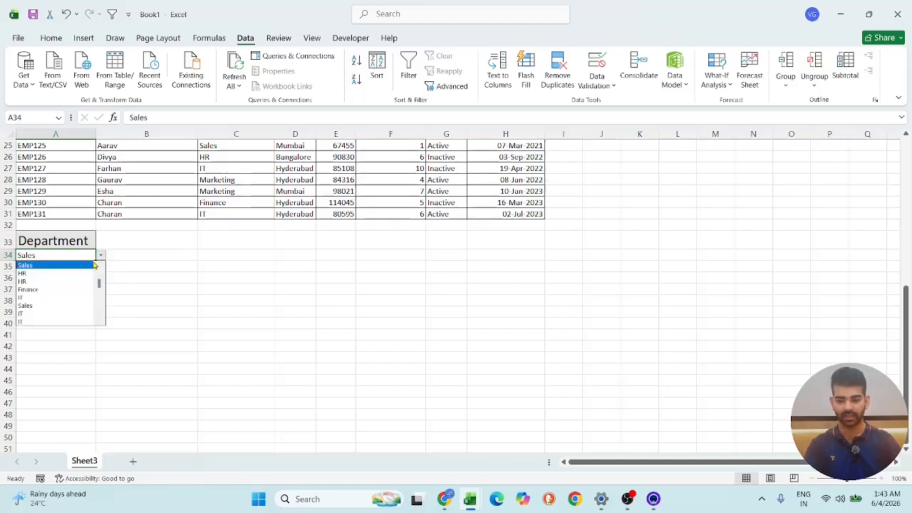
{"action": "left_click", "coordinate": [65, 289]}
{"action": "scroll", "coordinate": [110, 299], "scroll_direction": "up", "scroll_amount": 8}
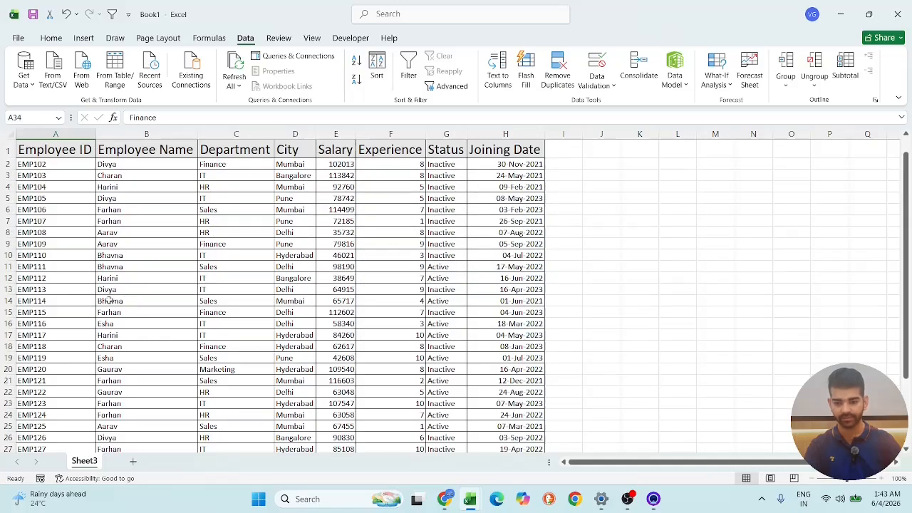
{"action": "scroll", "coordinate": [110, 299], "scroll_direction": "down", "scroll_amount": 4}
{"action": "scroll", "coordinate": [135, 292], "scroll_direction": "down", "scroll_amount": 2}
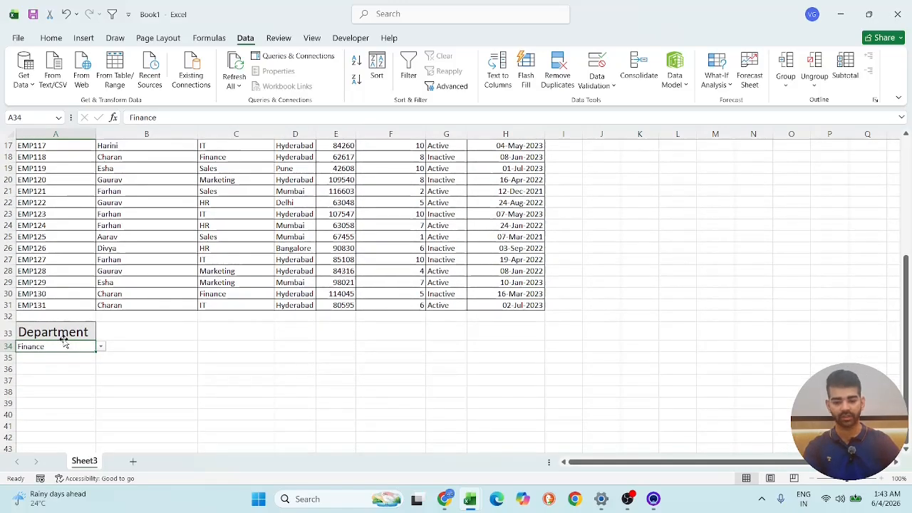
- Make sure the Developer tab is enabled among the main tabs in the ribbon customization options and accept the settings
{"action": "left_click", "coordinate": [53, 373]}
{"action": "scroll", "coordinate": [456, 206], "scroll_direction": "up", "scroll_amount": 5}
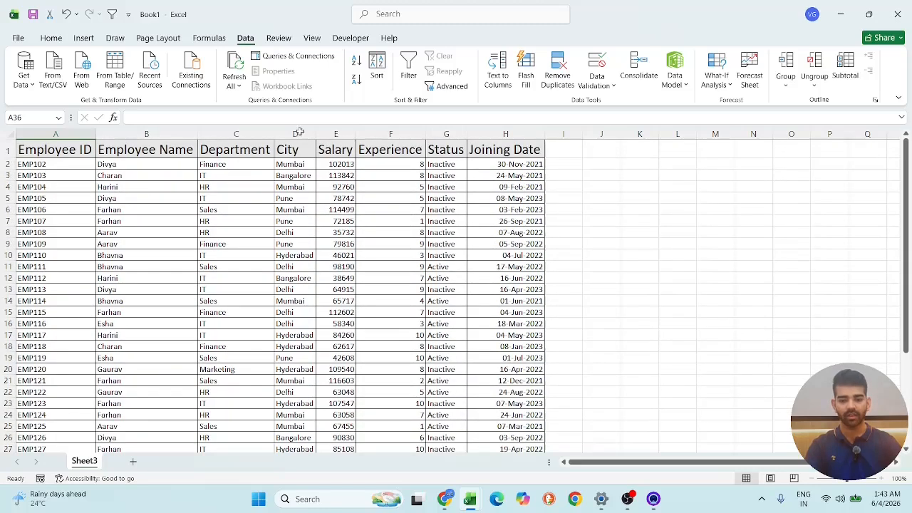
{"action": "left_click", "coordinate": [356, 40]}
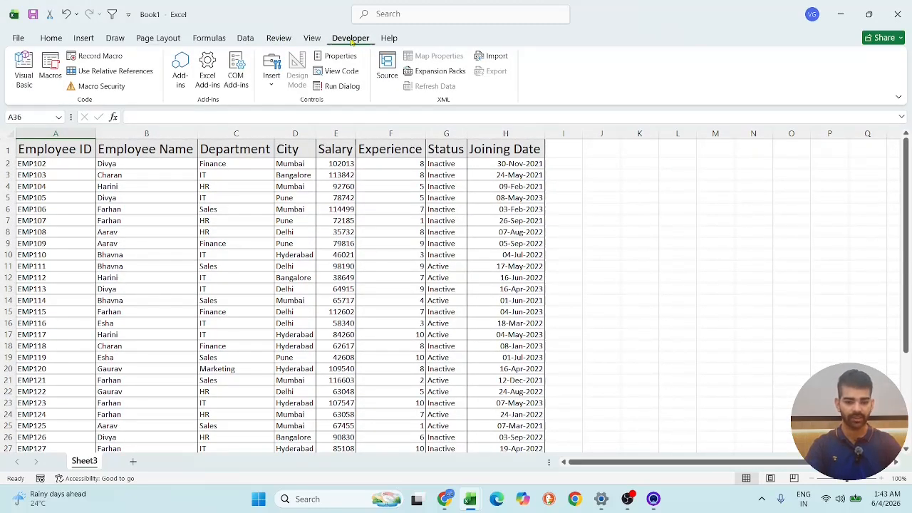
{"action": "right_click", "coordinate": [351, 43]}
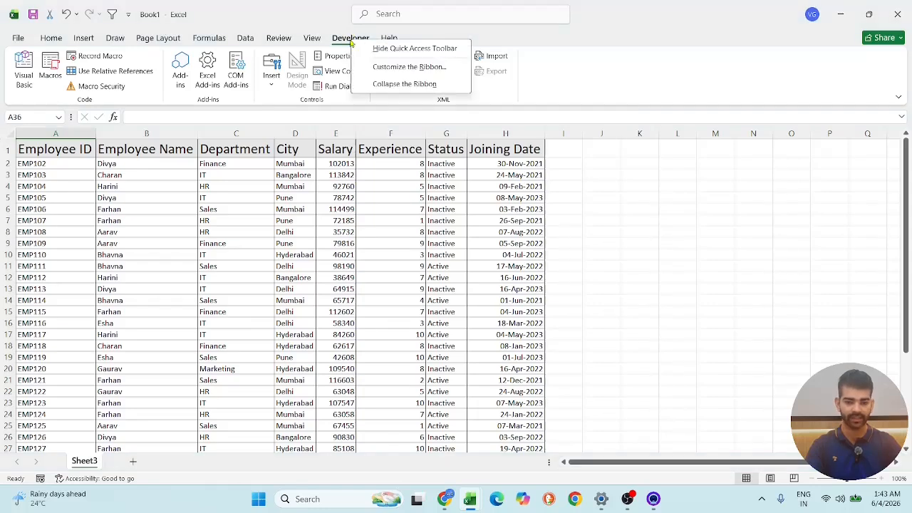
{"action": "left_click", "coordinate": [382, 67]}
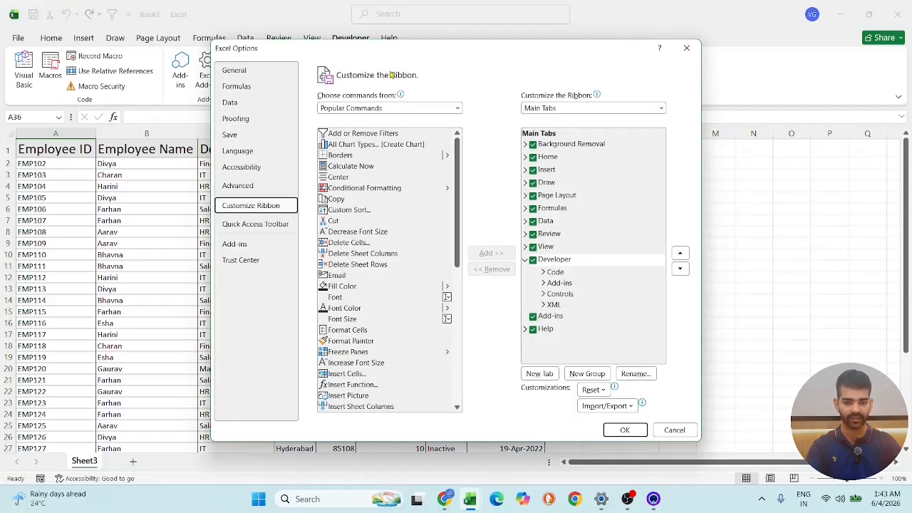
{"action": "left_click", "coordinate": [533, 260]}
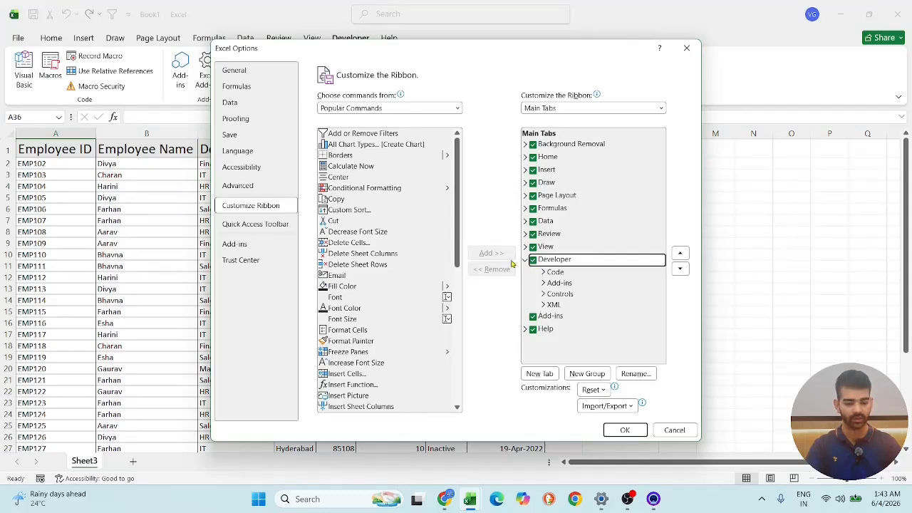
{"action": "left_click", "coordinate": [630, 431]}
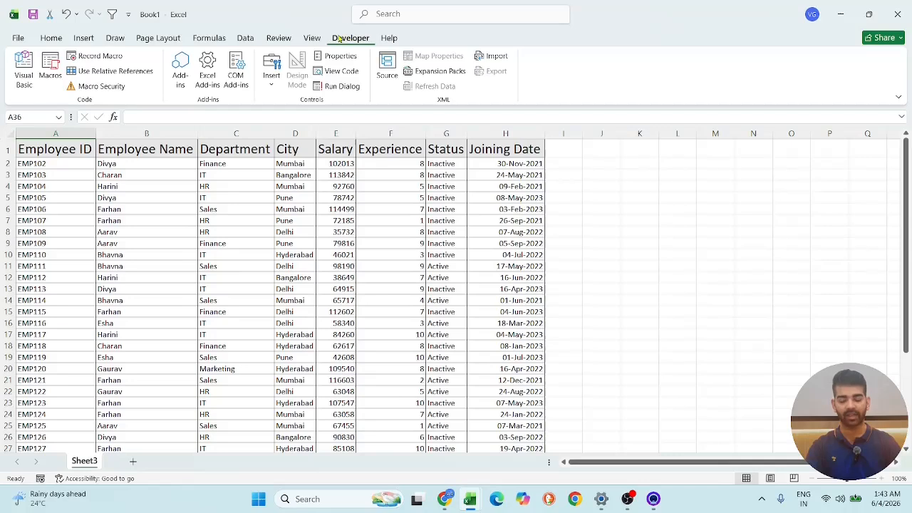
- Start recording a macro named Macro1 with the shortcut key Ctrl+q, stored in This Workbook
{"action": "left_click", "coordinate": [314, 37]}
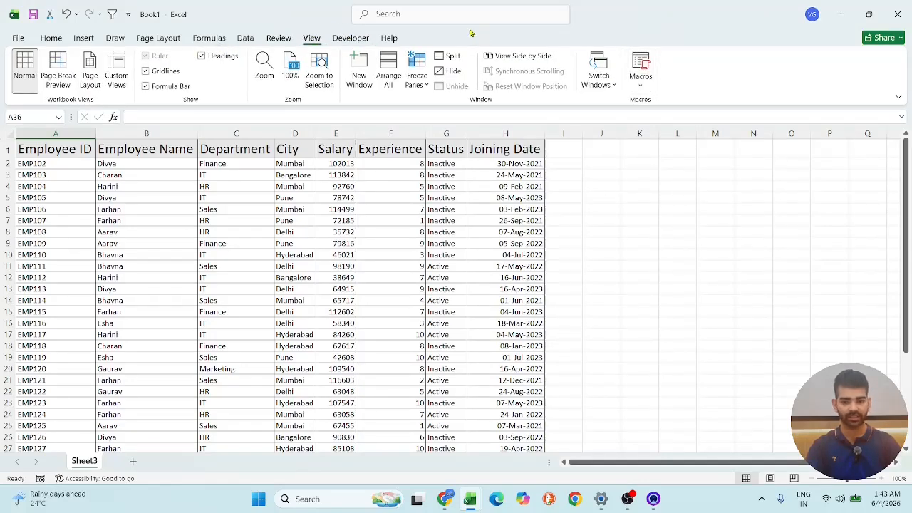
{"action": "left_click", "coordinate": [357, 38]}
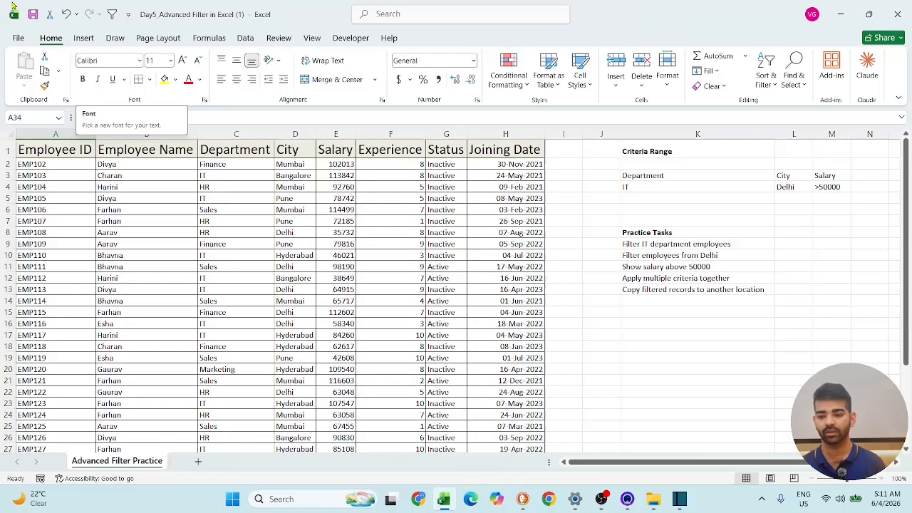
{"action": "left_click", "coordinate": [351, 37]}
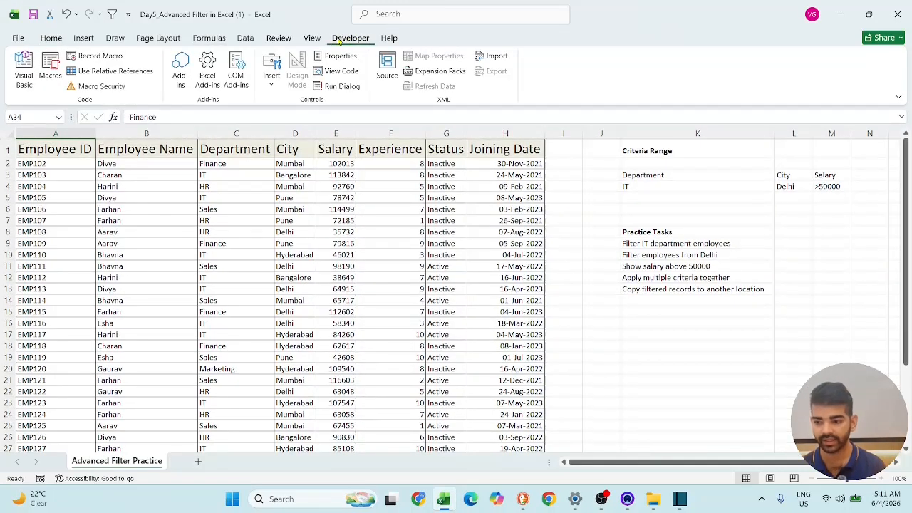
{"action": "left_click", "coordinate": [82, 58]}
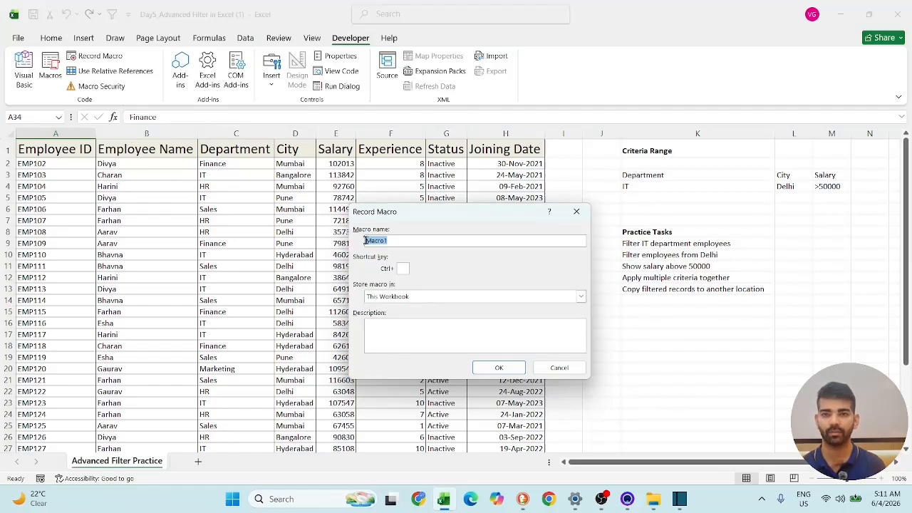
{"action": "left_click", "coordinate": [387, 240]}
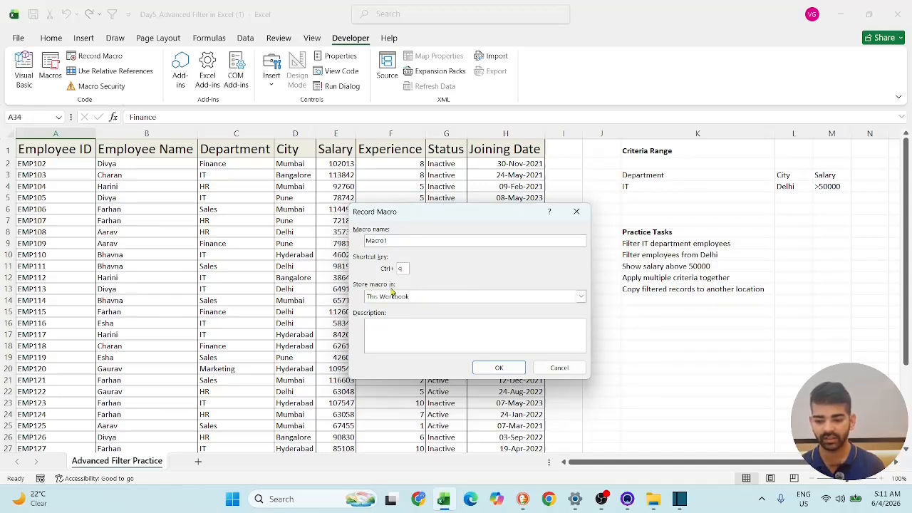
{"action": "left_click", "coordinate": [499, 368]}
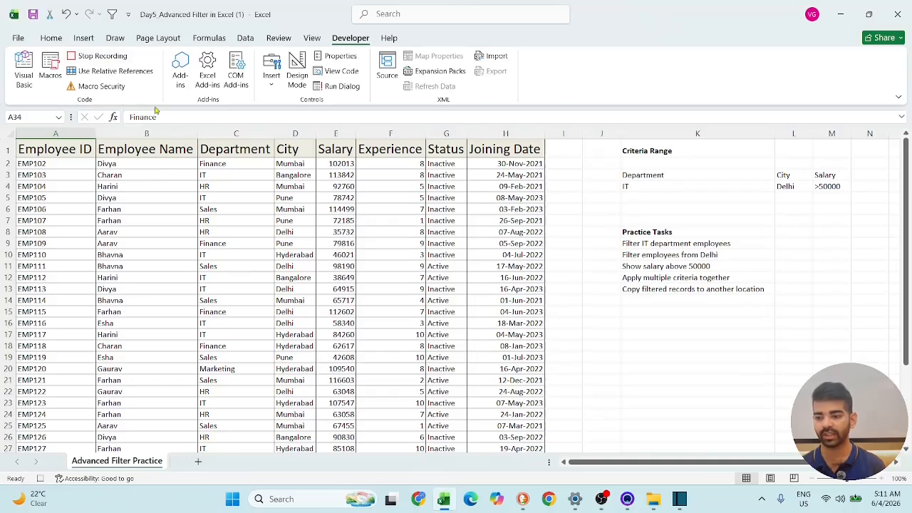
- Set up an Advanced Filter that copies to another location, with list range A1:H31 and criteria range A33:A34
{"action": "left_click", "coordinate": [242, 40]}
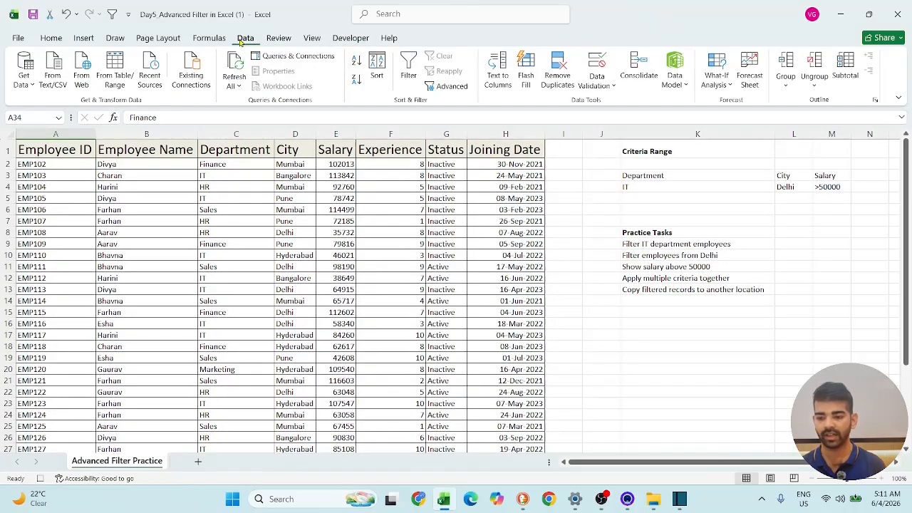
{"action": "left_click", "coordinate": [452, 87]}
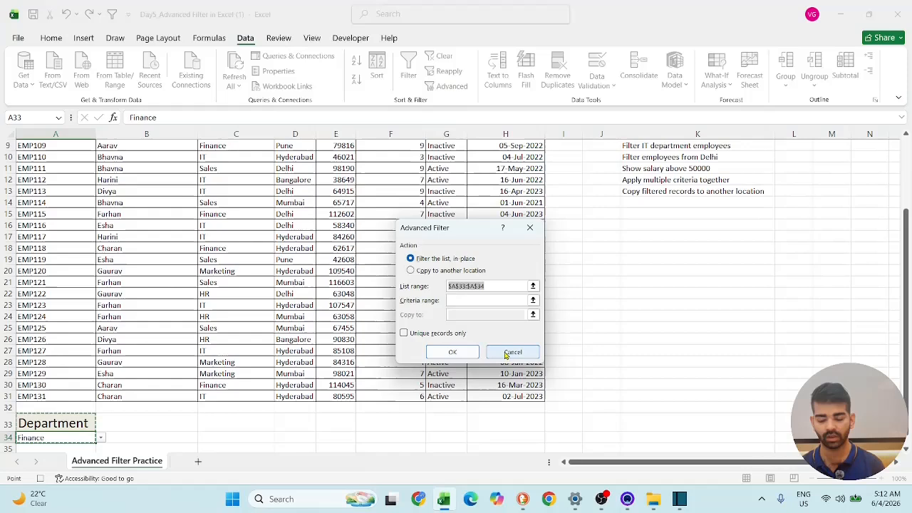
{"action": "left_click", "coordinate": [411, 271]}
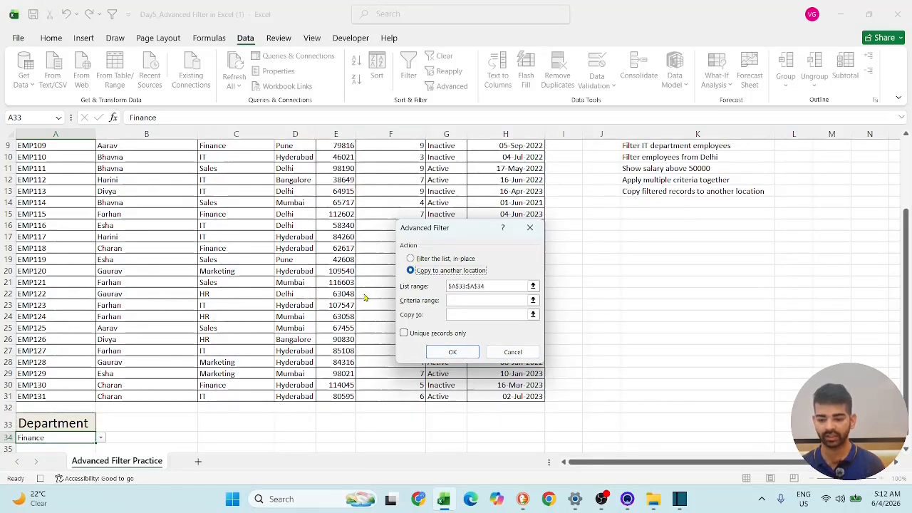
{"action": "left_click", "coordinate": [492, 285]}
{"action": "scroll", "coordinate": [125, 185], "scroll_direction": "up", "scroll_amount": 3}
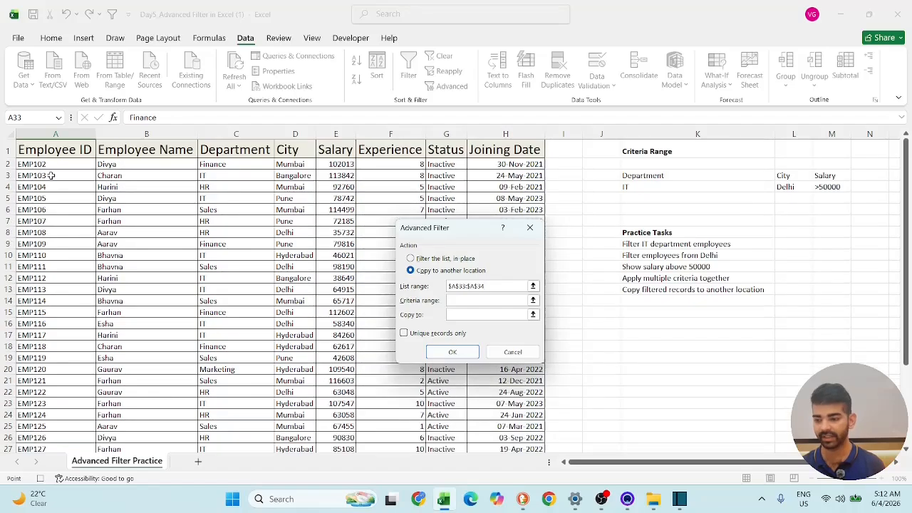
{"action": "left_click_drag", "start_coordinate": [44, 151], "coordinate": [531, 388]}
{"action": "left_click", "coordinate": [475, 302]}
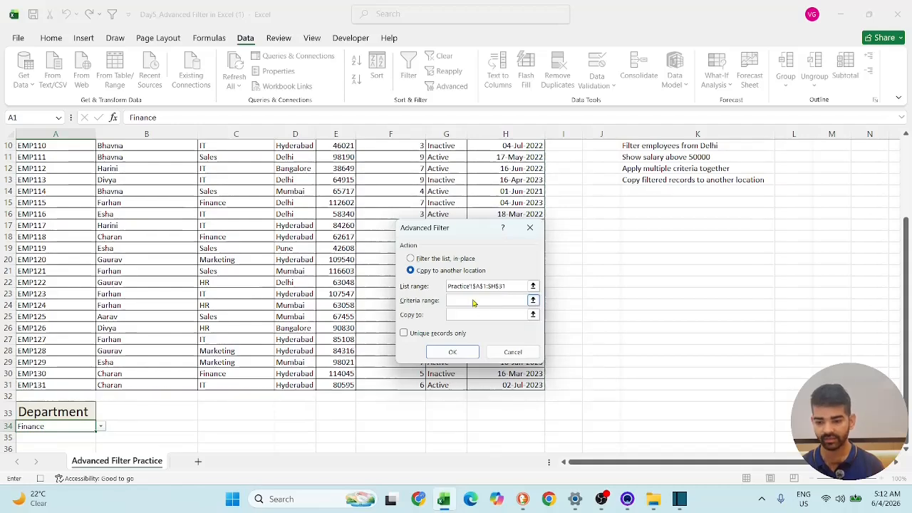
{"action": "left_click", "coordinate": [54, 410]}
{"action": "left_click_drag", "start_coordinate": [55, 410], "coordinate": [55, 426]}
- Set the Advanced Filter's copy destination to A36:H36 and apply the filter
{"action": "left_click", "coordinate": [459, 314]}
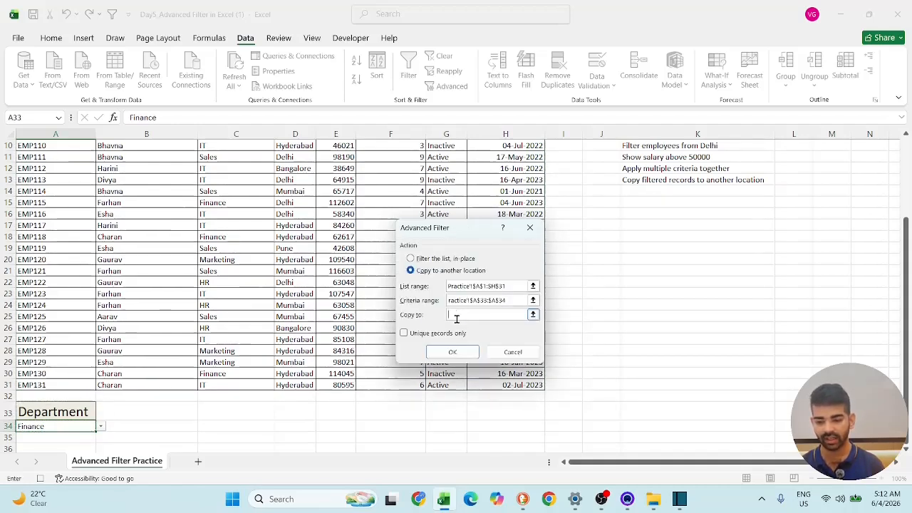
{"action": "scroll", "coordinate": [198, 405], "scroll_direction": "down", "scroll_amount": 2}
{"action": "left_click", "coordinate": [45, 407]}
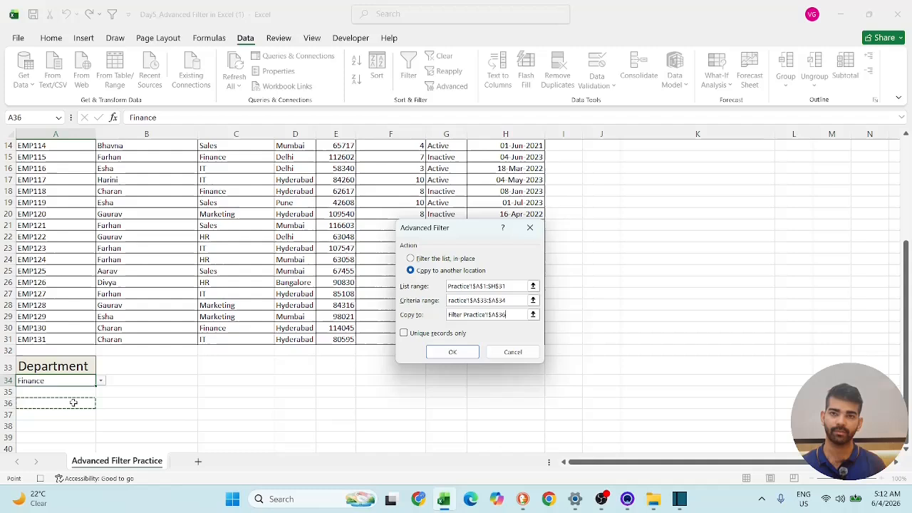
{"action": "left_click_drag", "start_coordinate": [73, 402], "coordinate": [489, 407]}
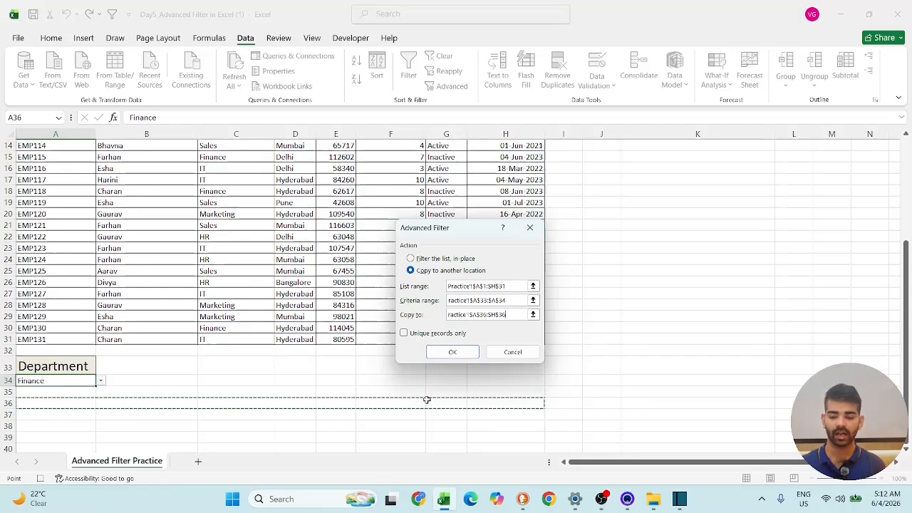
{"action": "left_click", "coordinate": [455, 352]}
{"action": "scroll", "coordinate": [457, 350], "scroll_direction": "down", "scroll_amount": 3}
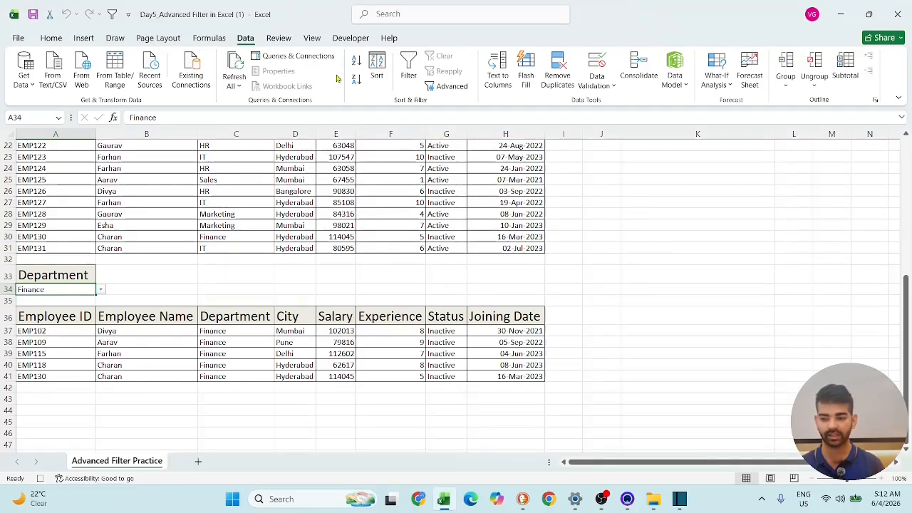
- Stop recording the macro
{"action": "left_click", "coordinate": [350, 40]}
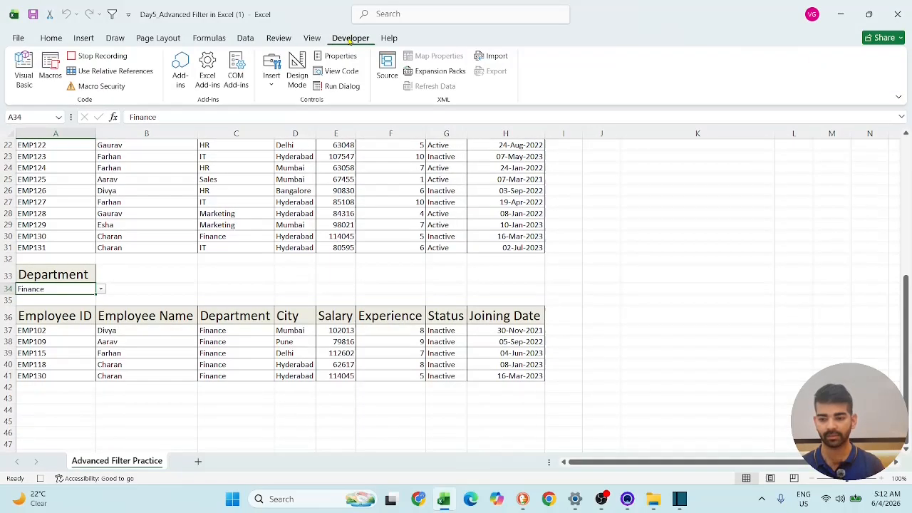
{"action": "left_click", "coordinate": [104, 62]}
{"action": "scroll", "coordinate": [225, 345], "scroll_direction": "up", "scroll_amount": 5}
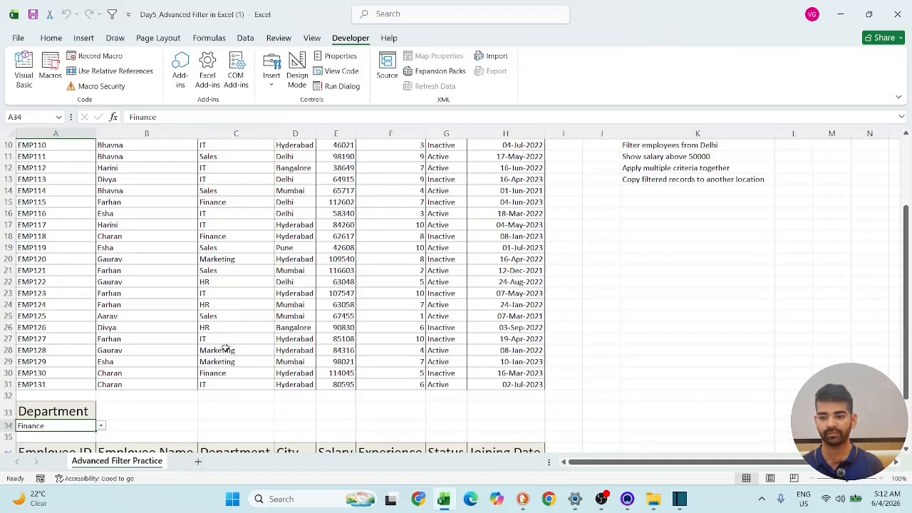
- Choose IT as the department in A34 and run the recorded macro to refresh the extracted records
{"action": "scroll", "coordinate": [225, 348], "scroll_direction": "down", "scroll_amount": 5}
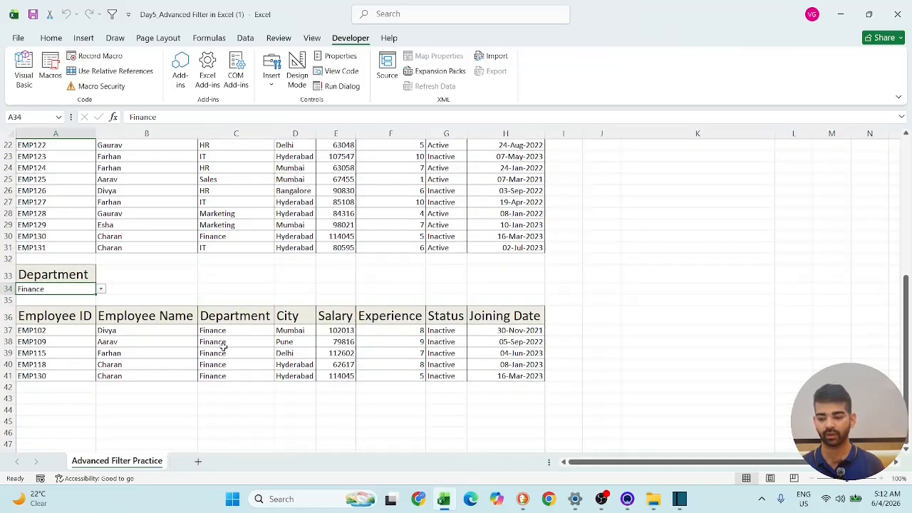
{"action": "left_click", "coordinate": [101, 290]}
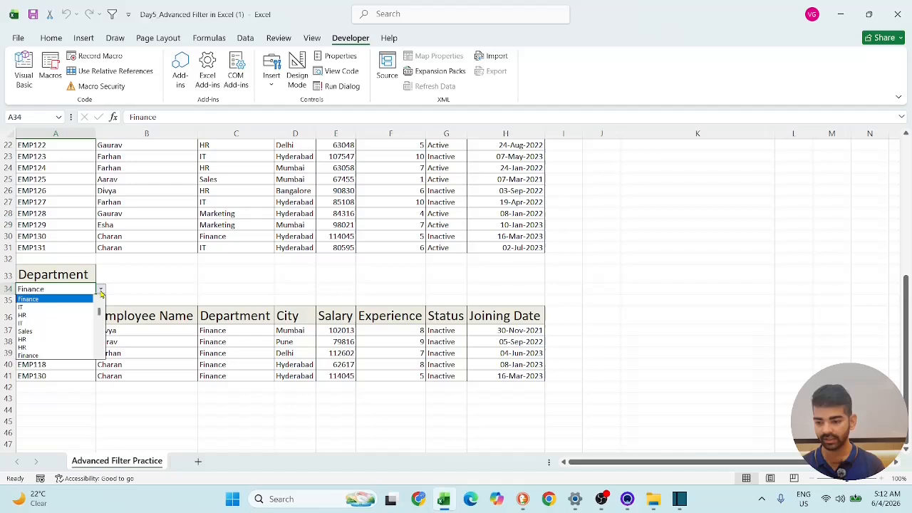
{"action": "left_click", "coordinate": [91, 307]}
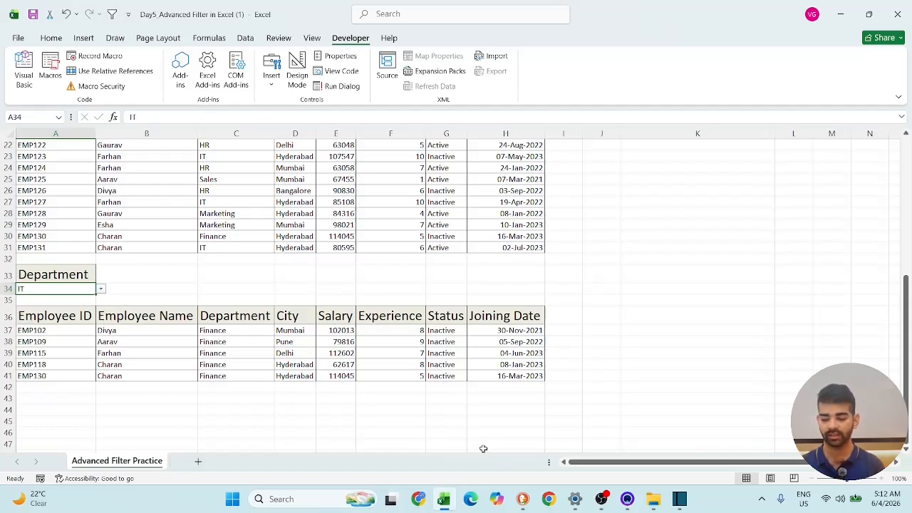
{"action": "key", "text": "ctrl+q"}
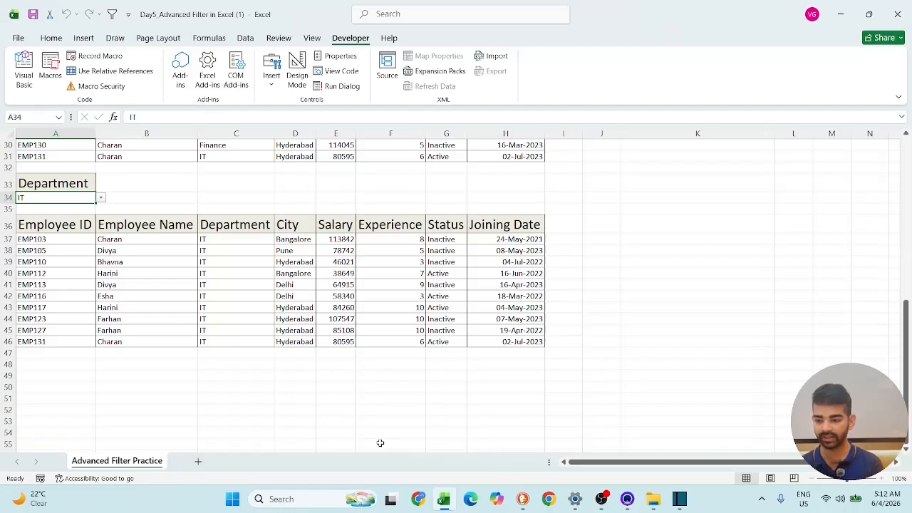
- Change the department in A34 to Sales and rerun the recorded macro
{"action": "left_click", "coordinate": [102, 200]}
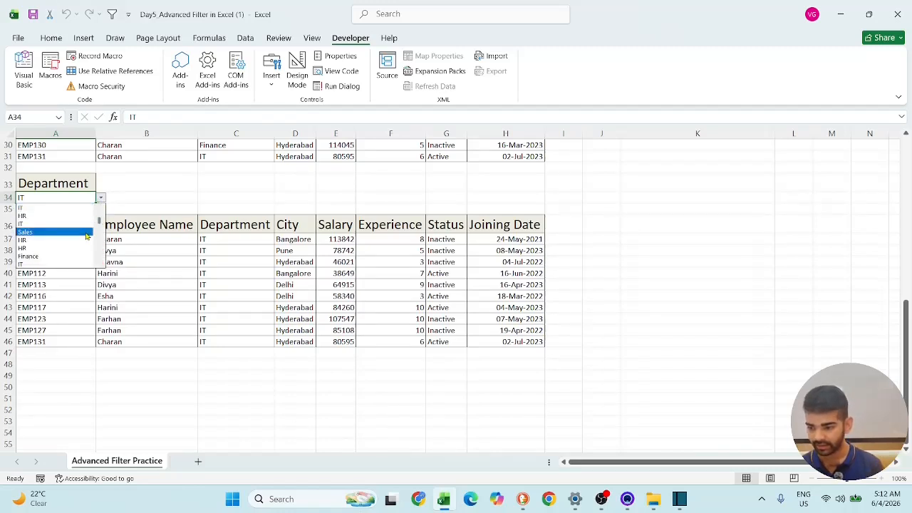
{"action": "left_click", "coordinate": [87, 233]}
{"action": "key", "text": "ctrl+q"}
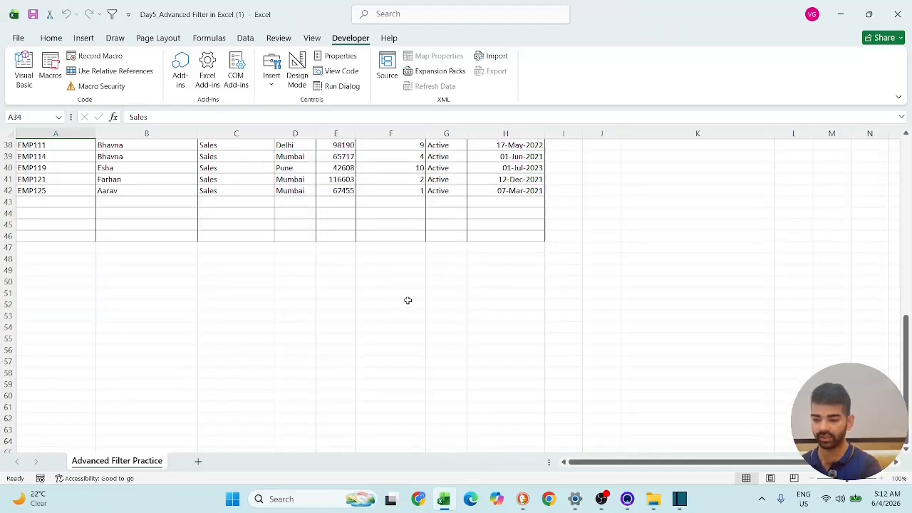
- Switch the department in A34 back to IT and run the macro again
{"action": "scroll", "coordinate": [350, 304], "scroll_direction": "up", "scroll_amount": 5}
{"action": "left_click", "coordinate": [100, 290]}
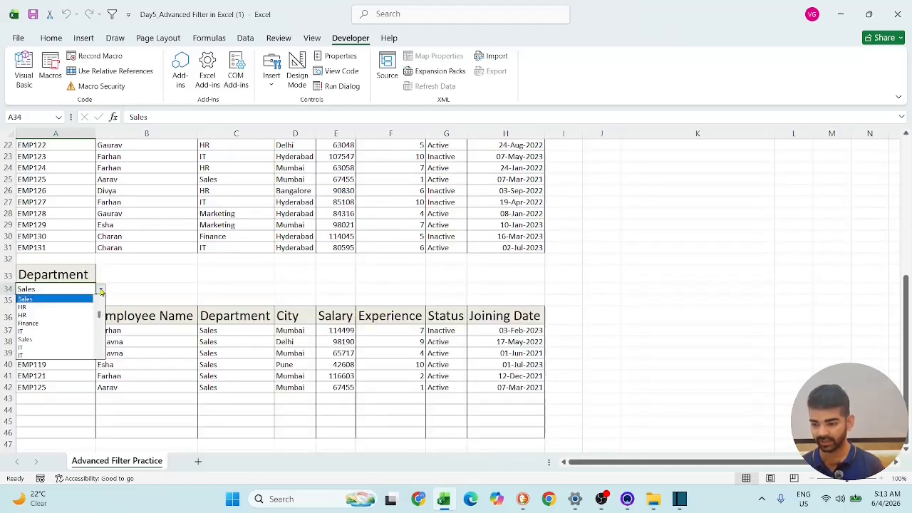
{"action": "left_click", "coordinate": [78, 330]}
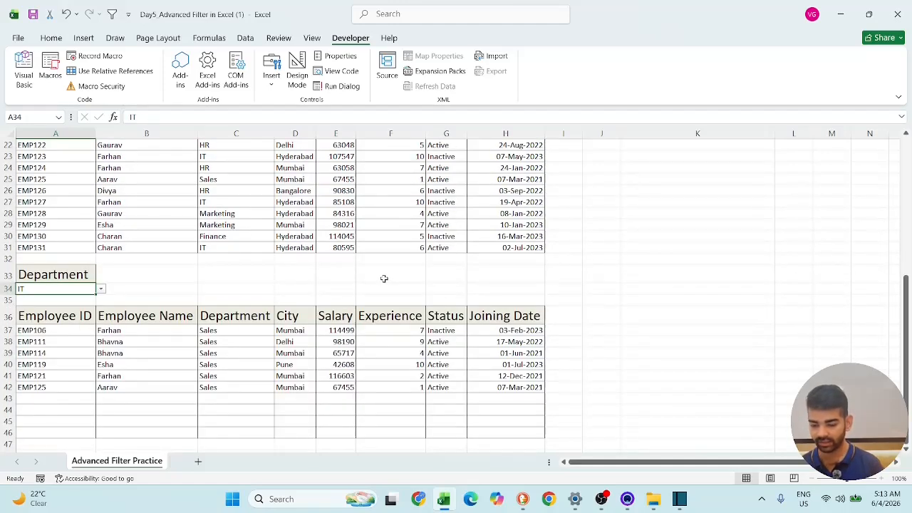
{"action": "key", "text": "ctrl+q"}
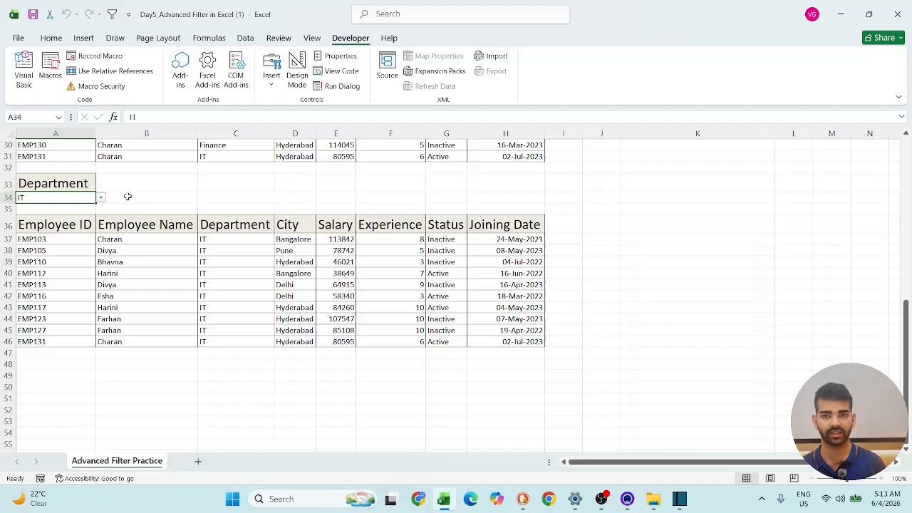
- Open the Visual Basic editor for the workbook and look through the window display options
{"action": "left_click", "coordinate": [27, 80]}
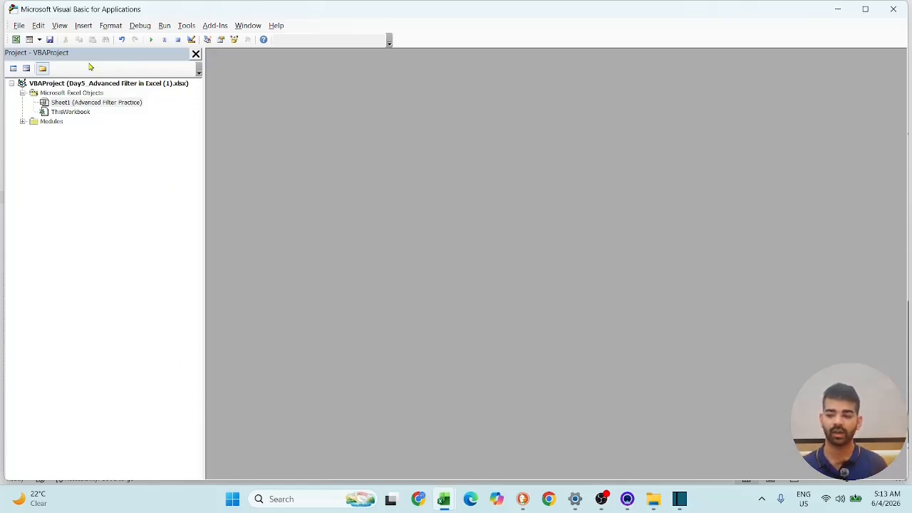
{"action": "left_click", "coordinate": [59, 25]}
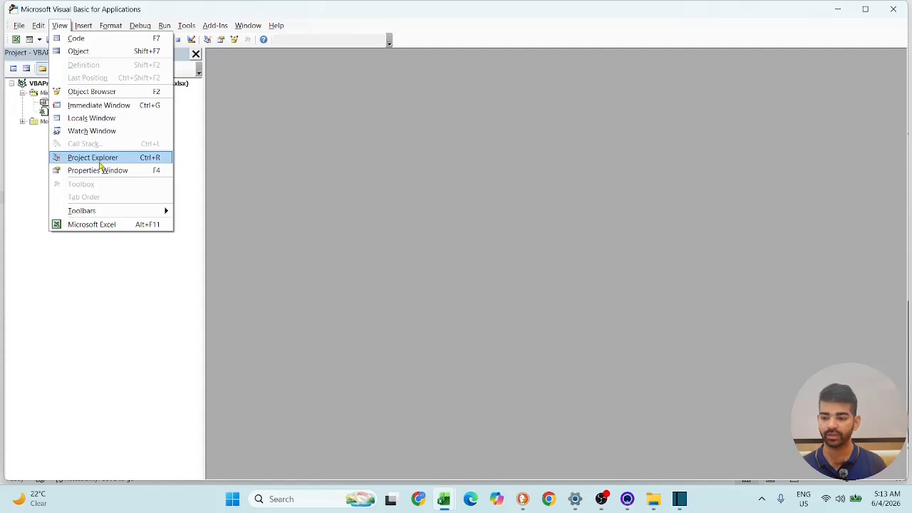
{"action": "left_click", "coordinate": [89, 286]}
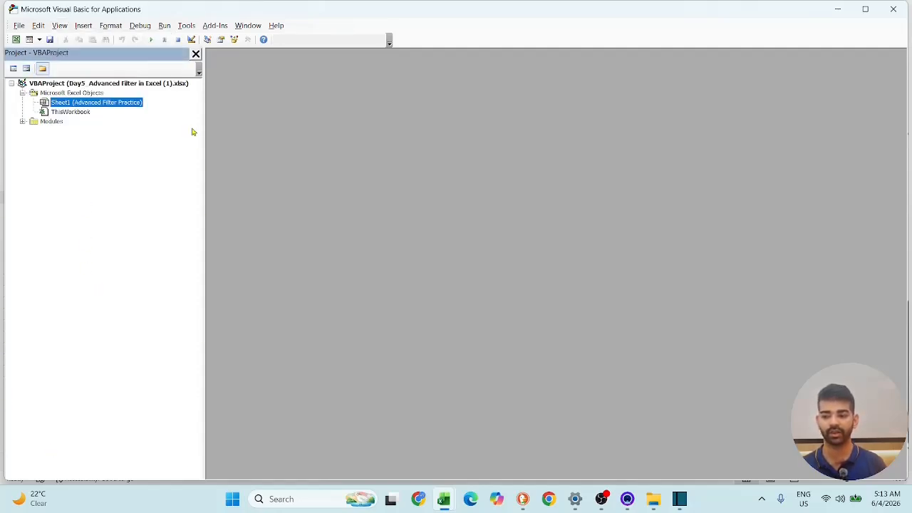
- Open the code of Module1 and delete the five Application.CutCopyMode = False lines from Macro1
{"action": "double_click", "coordinate": [53, 121]}
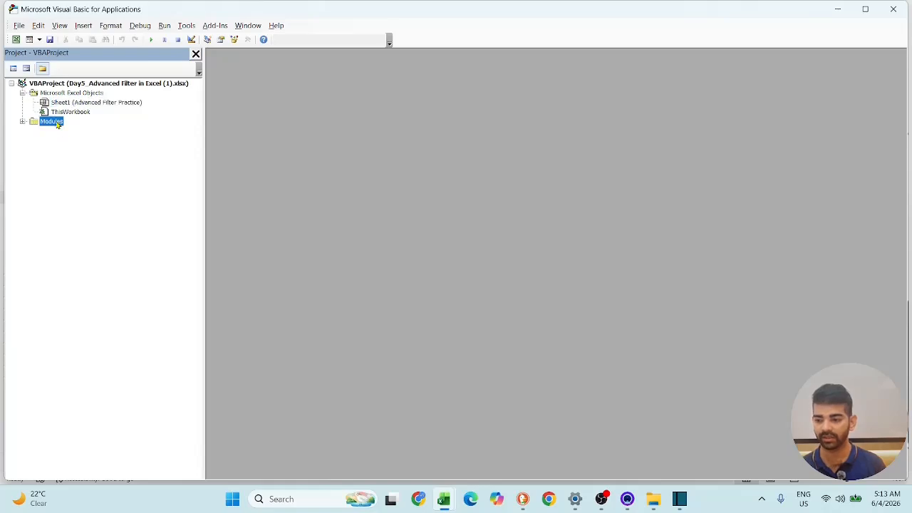
{"action": "double_click", "coordinate": [63, 131]}
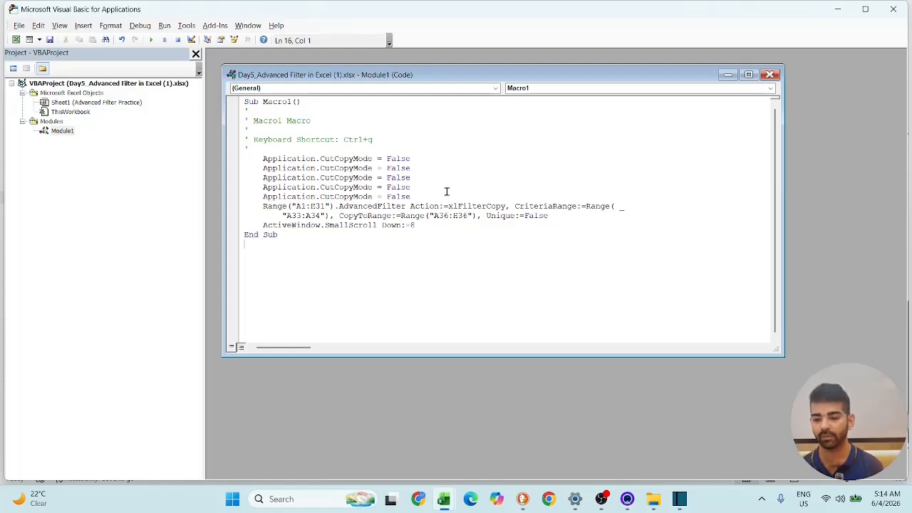
{"action": "left_click_drag", "start_coordinate": [414, 196], "coordinate": [263, 162]}
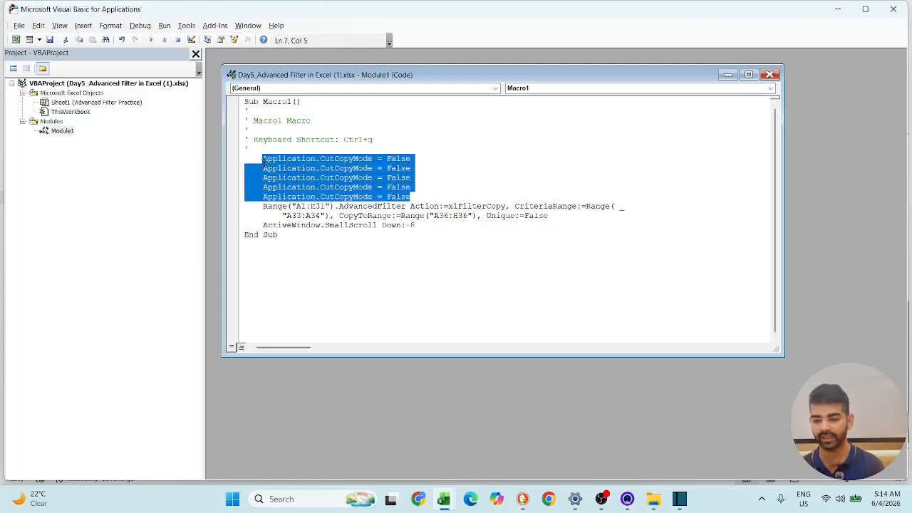
{"action": "key", "text": "Delete"}
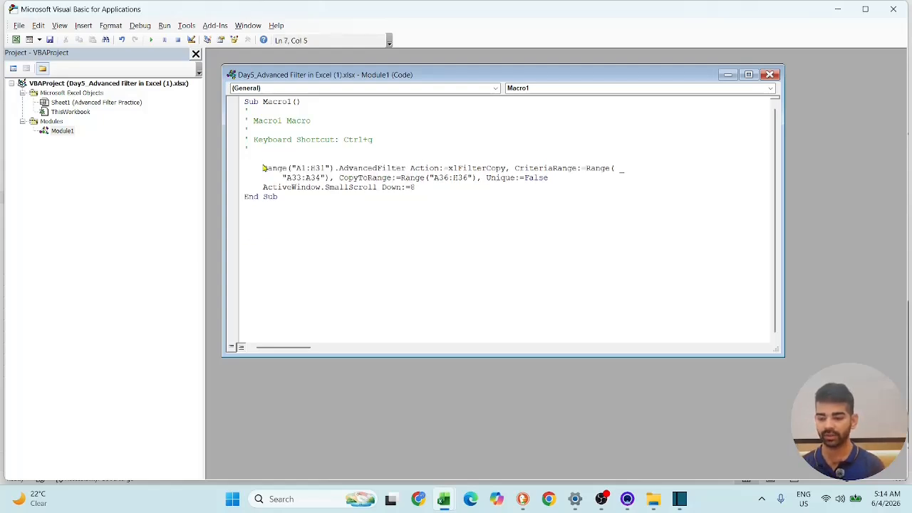
- Add the line Application.EnableEvents = False above the AdvancedFilter statement in Macro1, followed by a blank line
{"action": "type", "text": "App"}
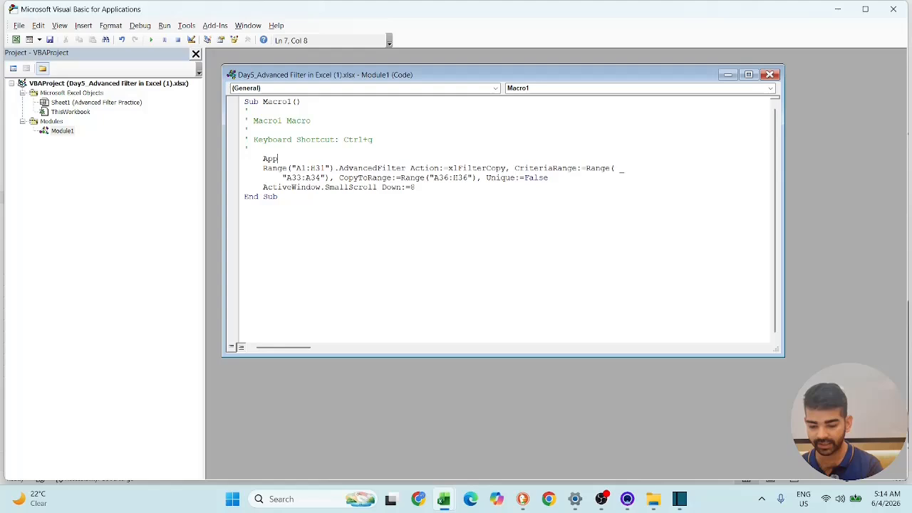
{"action": "type", "text": "lication."}
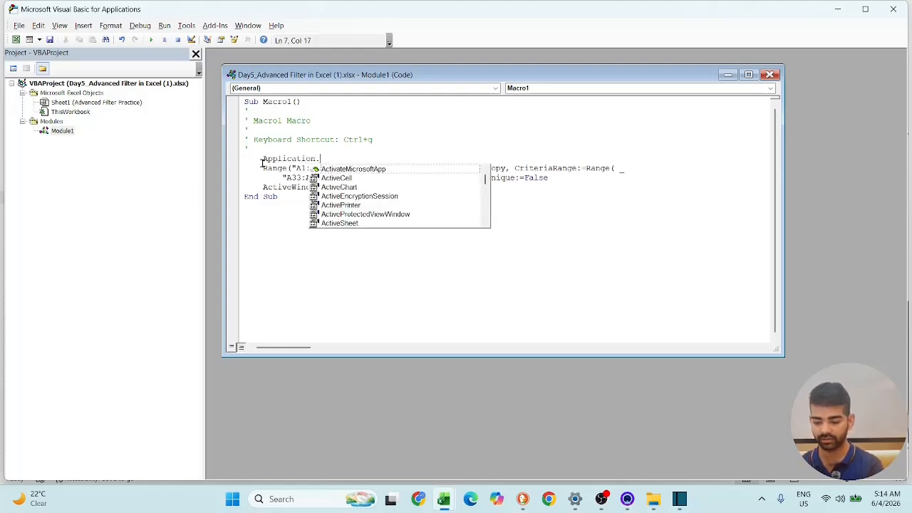
{"action": "type", "text": "e"}
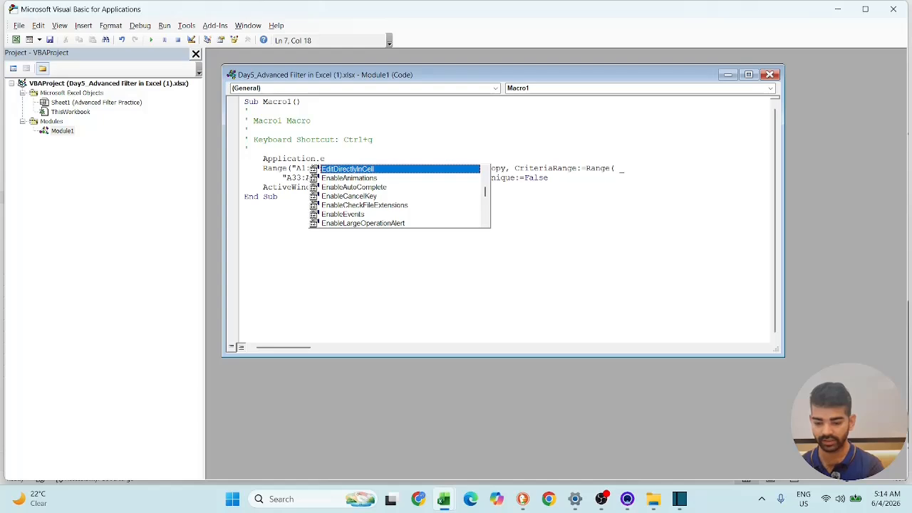
{"action": "type", "text": "nabl"}
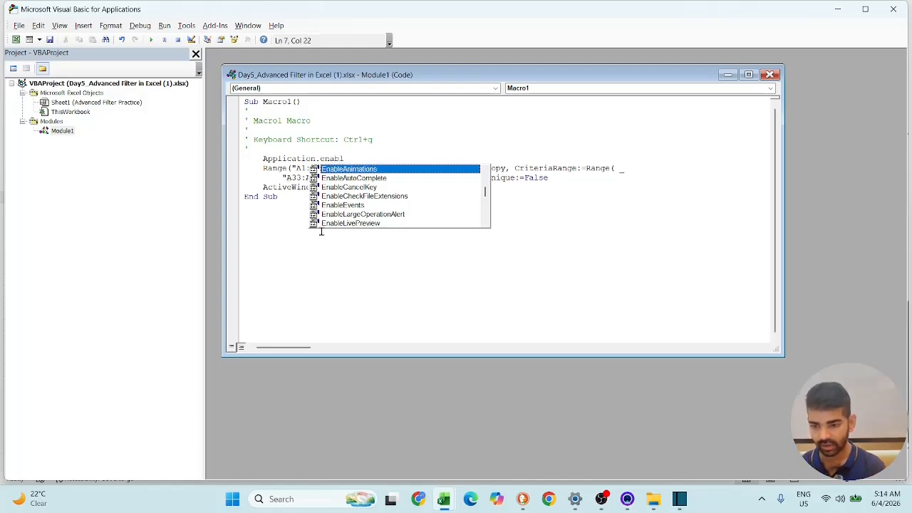
{"action": "left_click", "coordinate": [342, 206]}
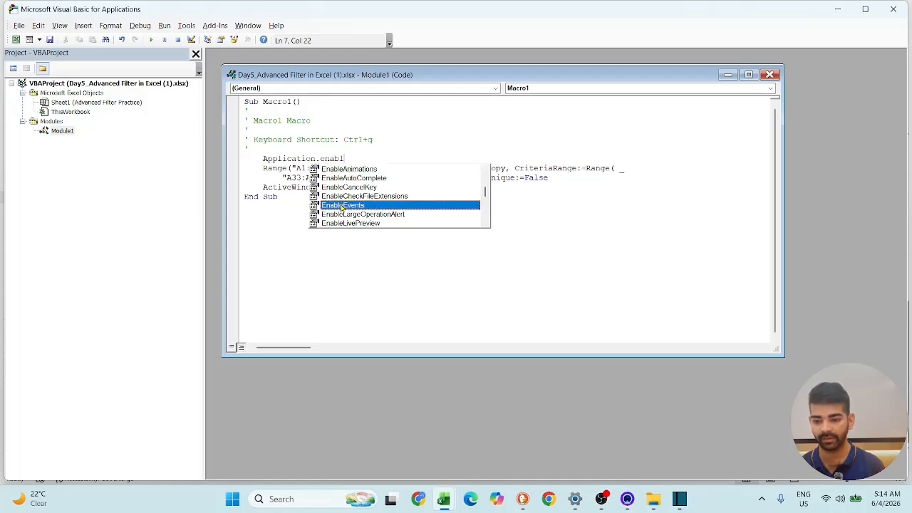
{"action": "double_click", "coordinate": [343, 206]}
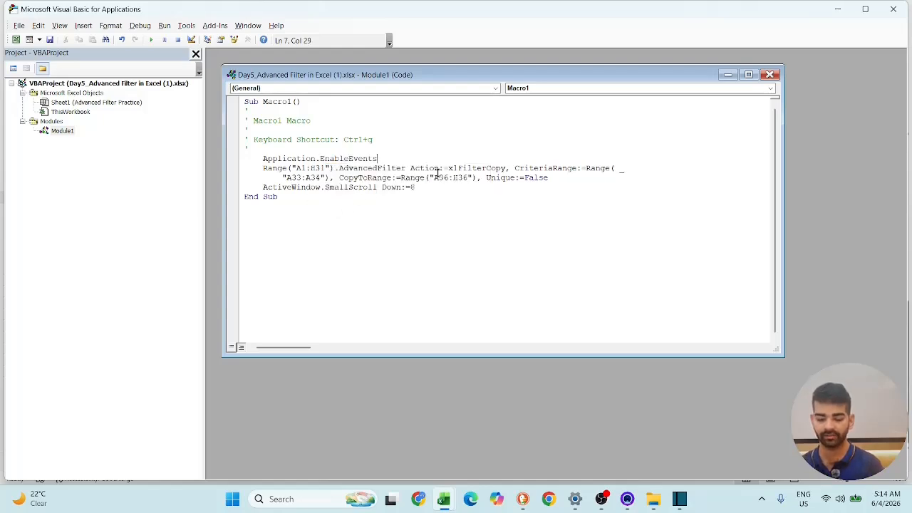
{"action": "type", "text": "="}
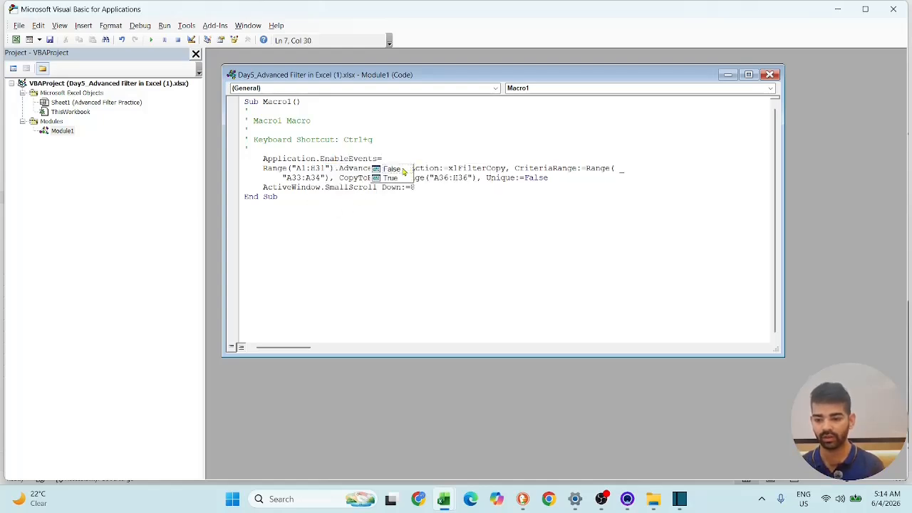
{"action": "left_click", "coordinate": [404, 169]}
{"action": "double_click", "coordinate": [404, 170]}
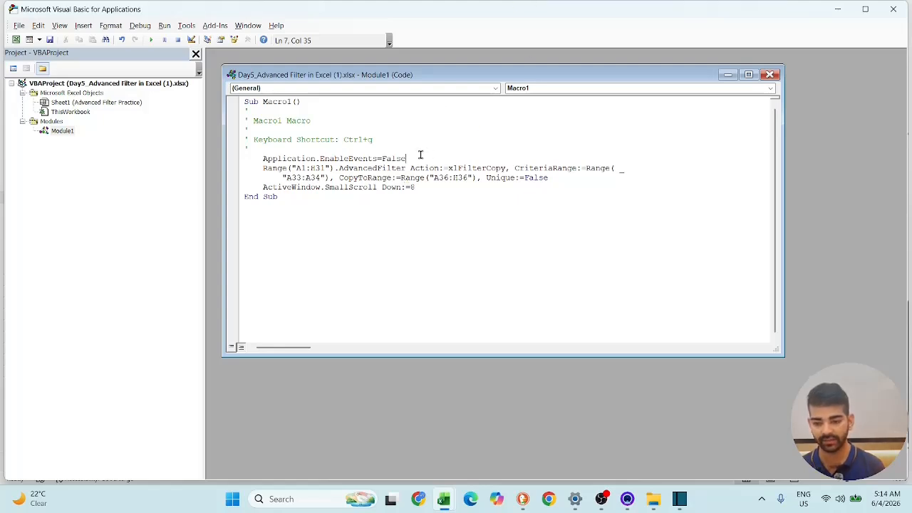
{"action": "key", "text": "Return"}
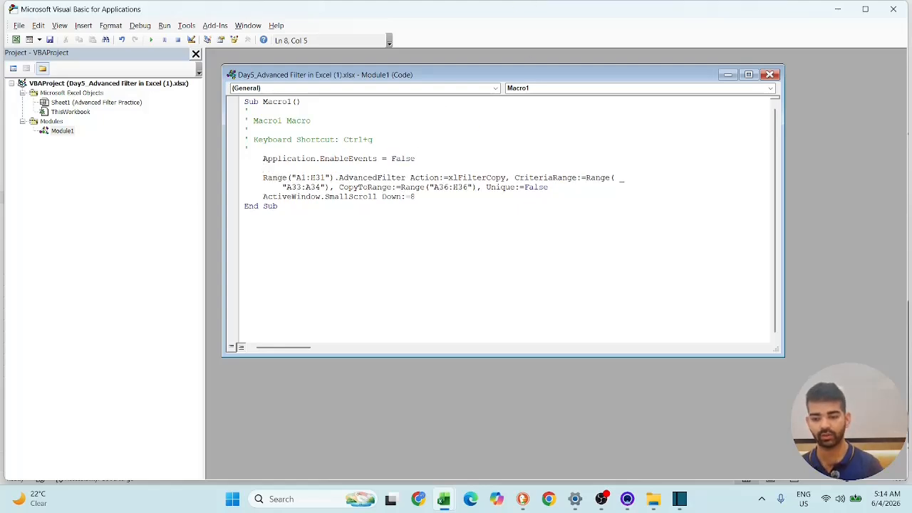
- Copy the EnableEvents line below the ActiveWindow.SmallScroll statement in Macro1 and set the copy to True
{"action": "left_click", "coordinate": [429, 198]}
{"action": "key", "text": "Return"}
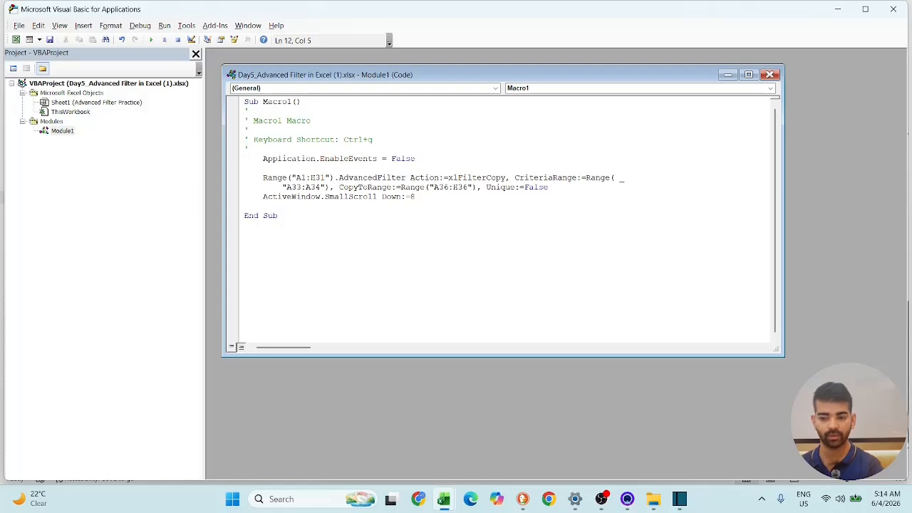
{"action": "left_click_drag", "start_coordinate": [426, 165], "coordinate": [258, 158]}
{"action": "key", "text": "ctrl+c"}
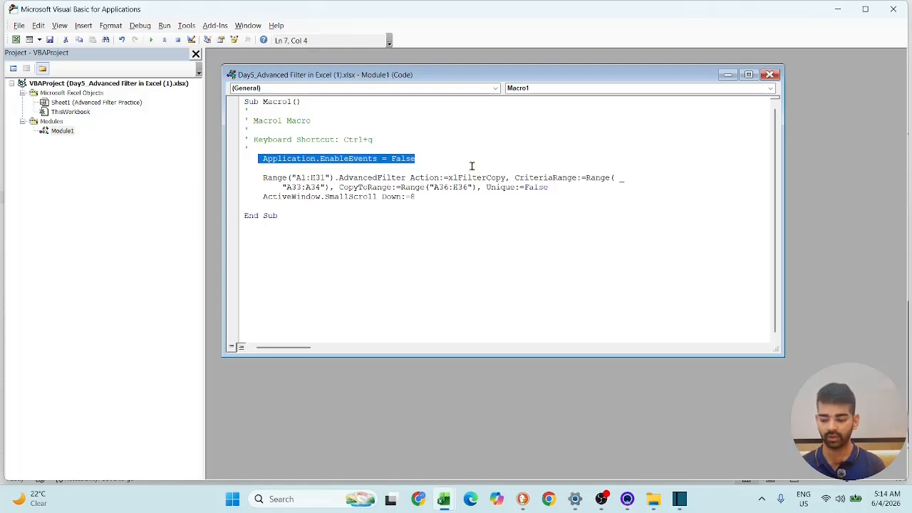
{"action": "left_click", "coordinate": [273, 205]}
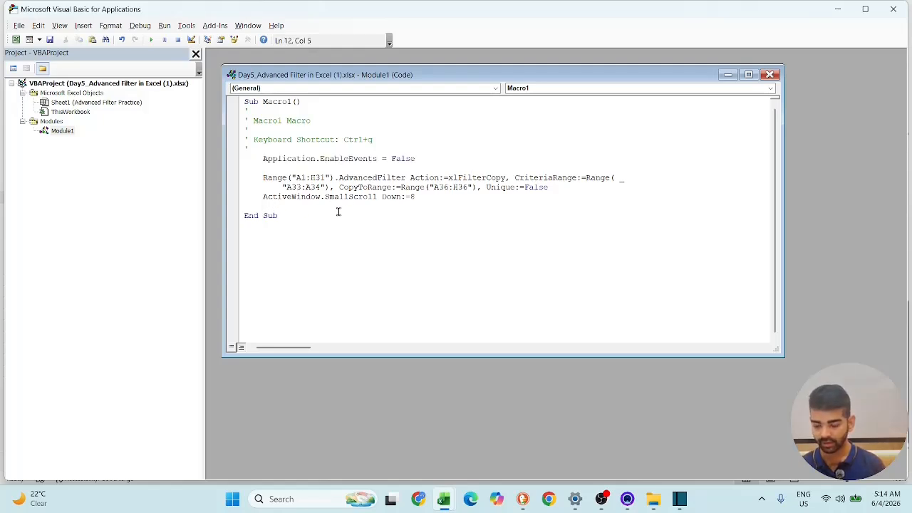
{"action": "key", "text": "ctrl+v"}
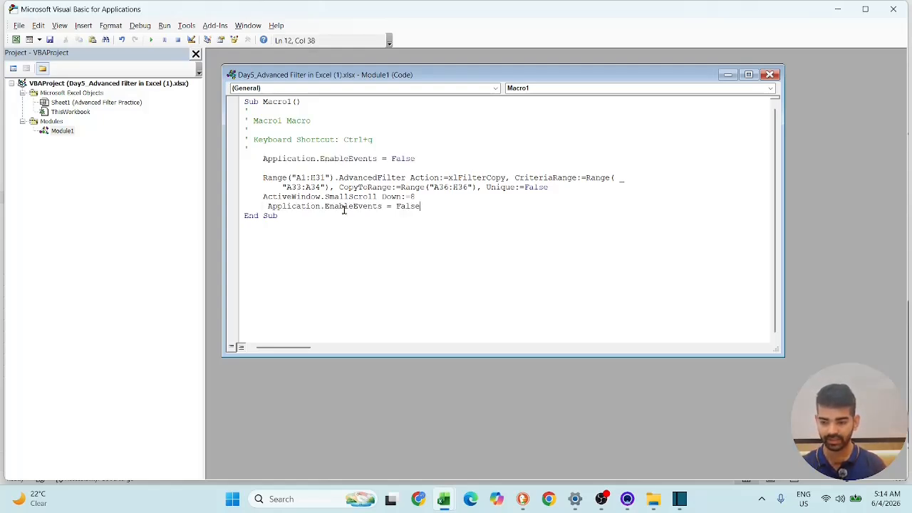
{"action": "key", "text": "BackSpace"}
{"action": "key", "text": "BackSpace"}
{"action": "key", "text": "BackSpace"}
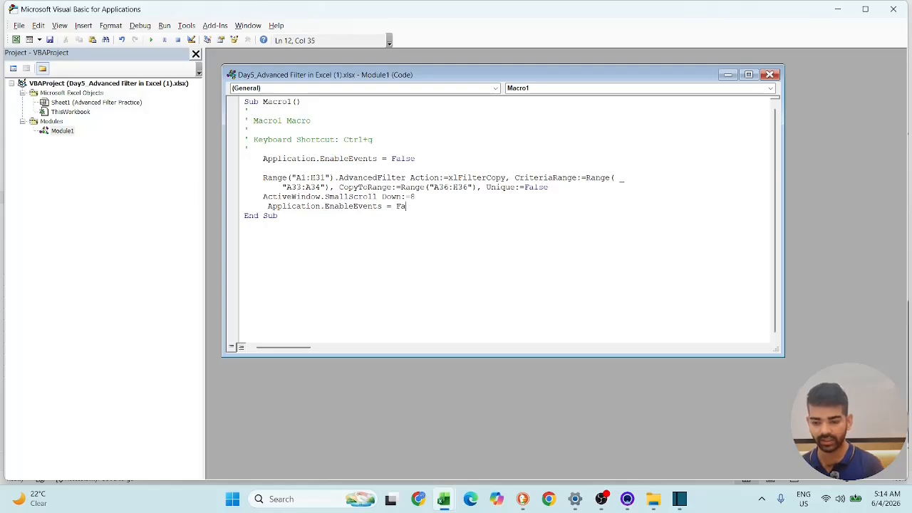
{"action": "key", "text": "BackSpace"}
{"action": "key", "text": "BackSpace"}
{"action": "key", "text": "BackSpace"}
{"action": "type", "text": "="}
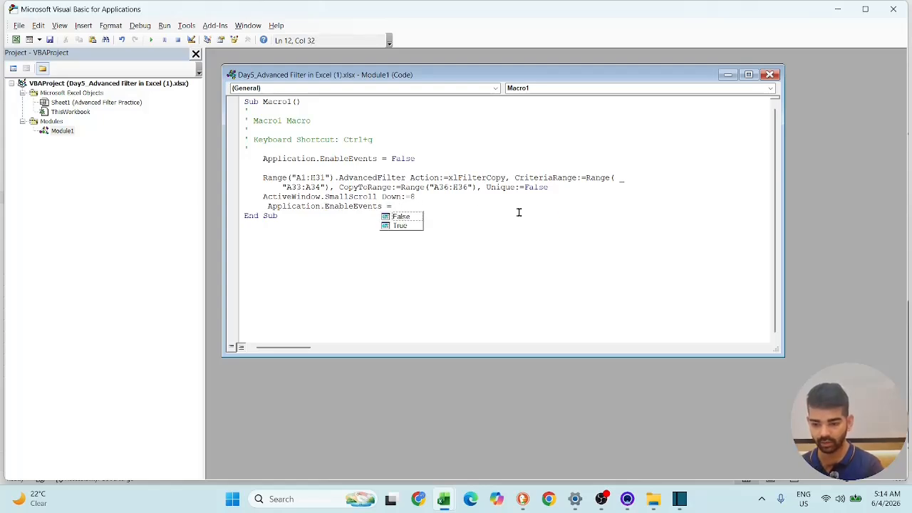
{"action": "left_click", "coordinate": [399, 225]}
{"action": "double_click", "coordinate": [399, 225]}
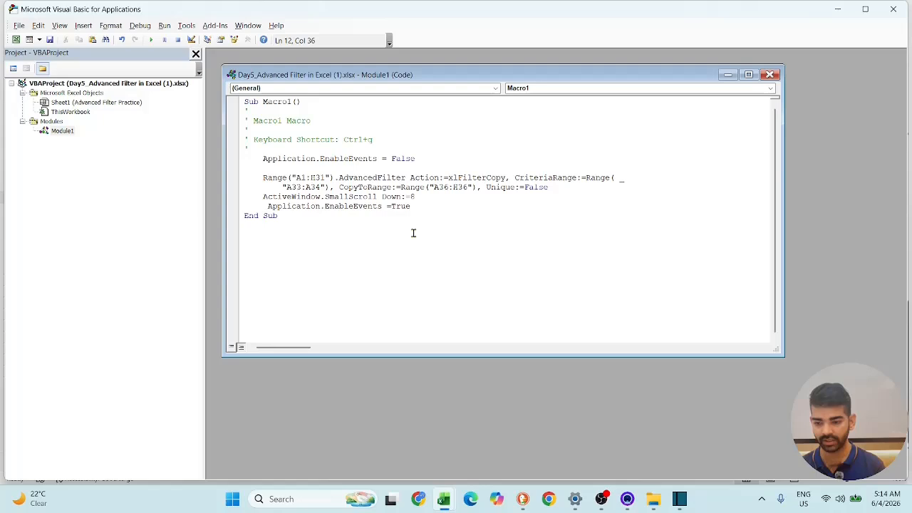
- Insert blank lines above and below the Application.EnableEvents = True line and close the Module1 code window
{"action": "left_click", "coordinate": [431, 196]}
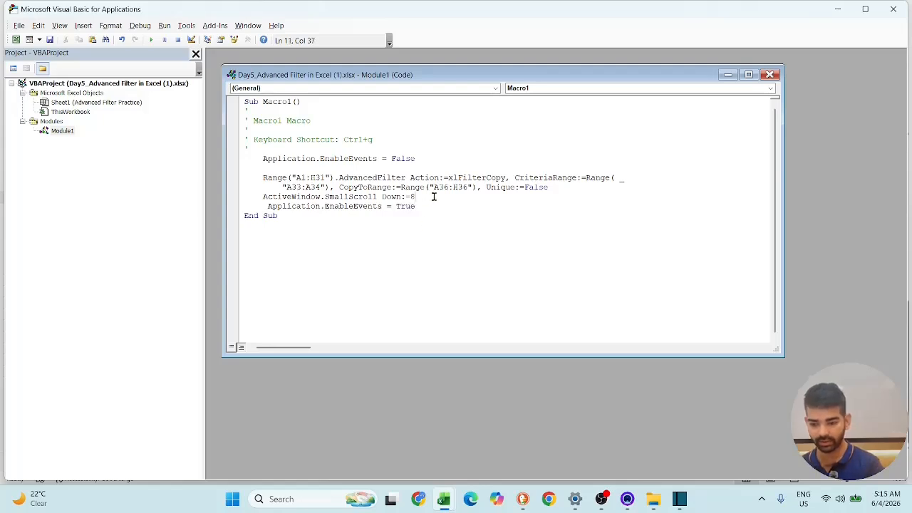
{"action": "key", "text": "Return"}
{"action": "left_click", "coordinate": [431, 218]}
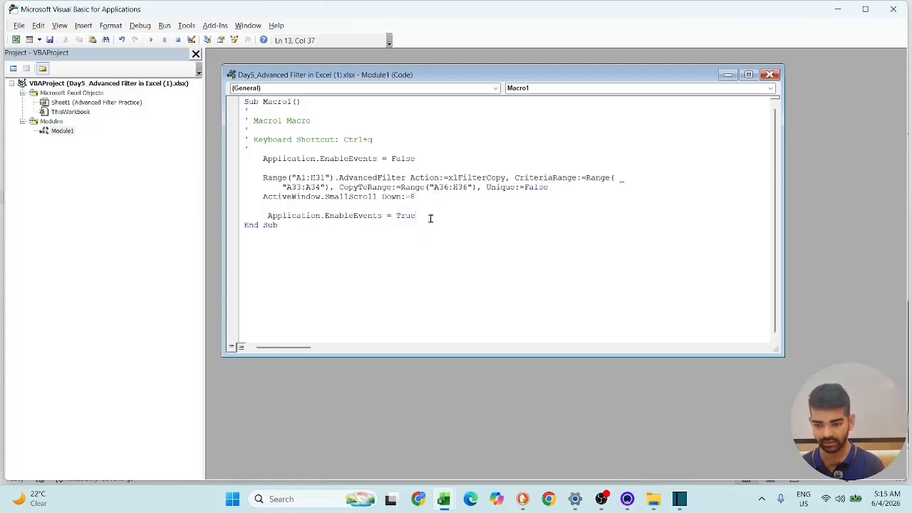
{"action": "key", "text": "Return"}
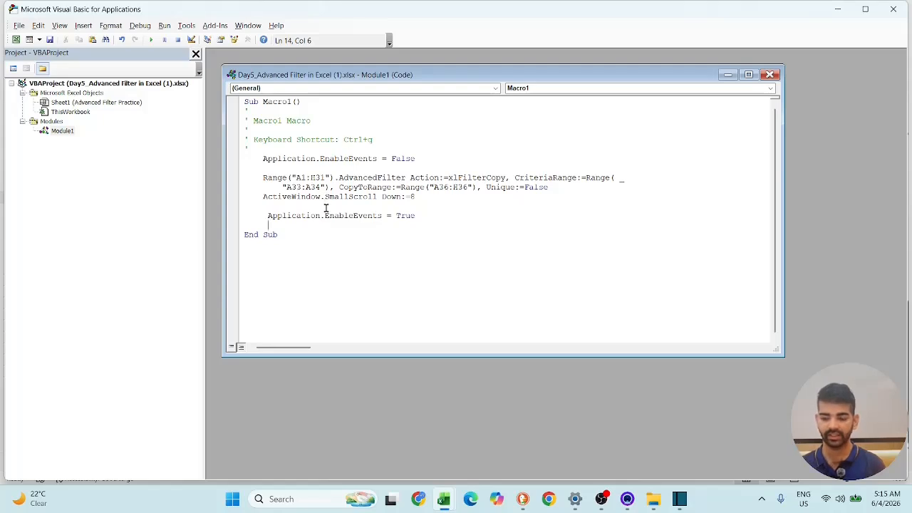
{"action": "left_click", "coordinate": [770, 75]}
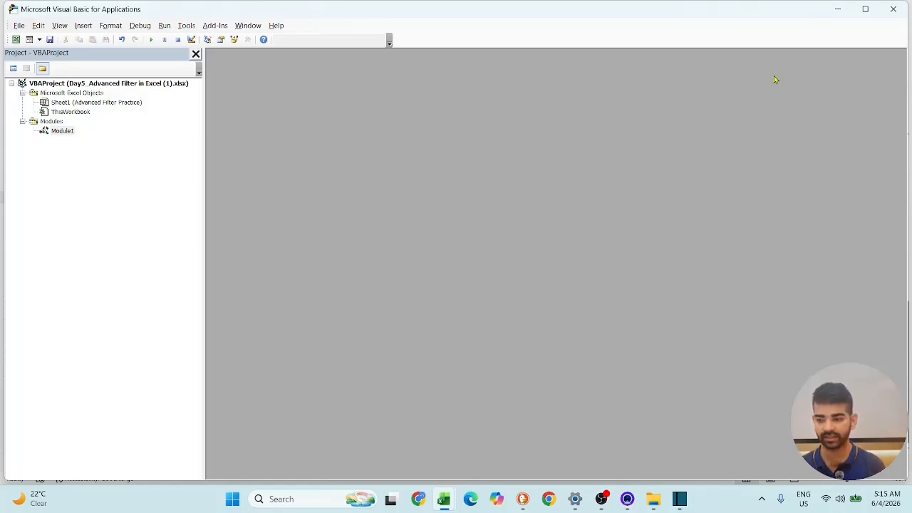
- Open the code window of Sheet1 (Advanced Filter Practice)
{"action": "left_click", "coordinate": [69, 93]}
{"action": "left_click", "coordinate": [82, 104]}
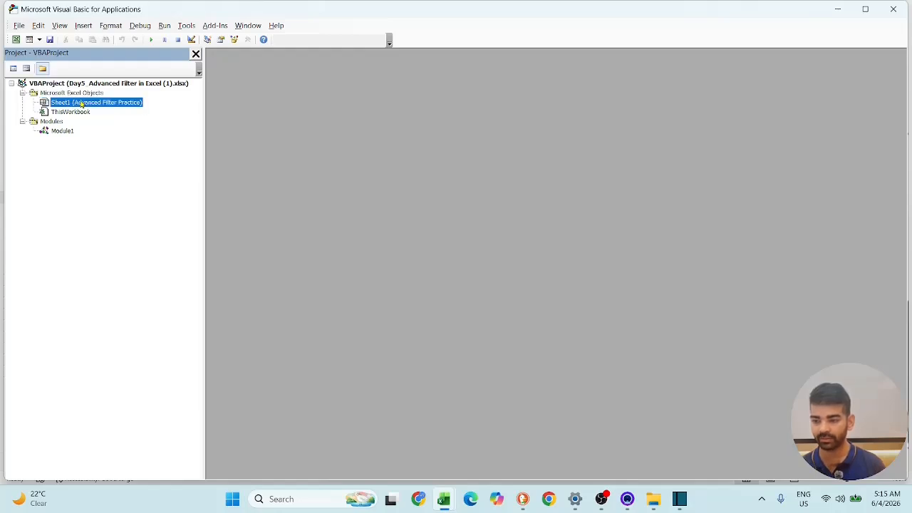
{"action": "right_click", "coordinate": [82, 104]}
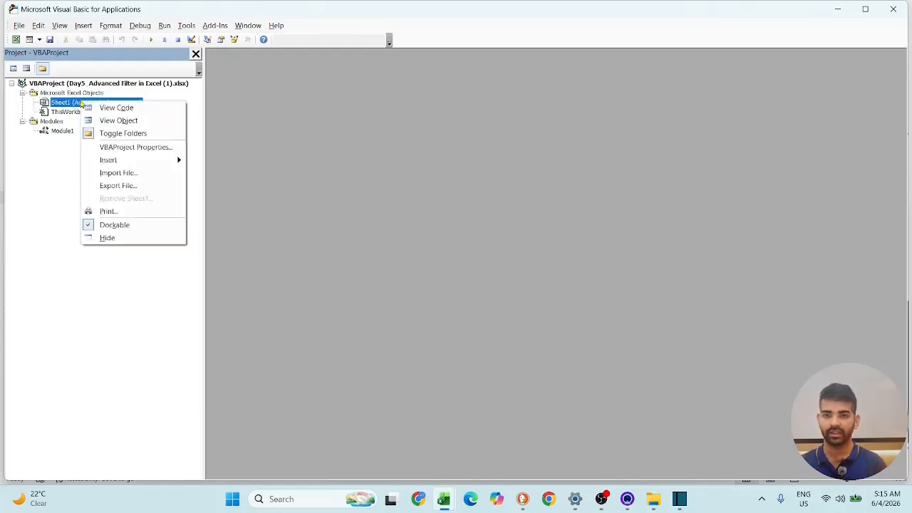
{"action": "left_click", "coordinate": [108, 109]}
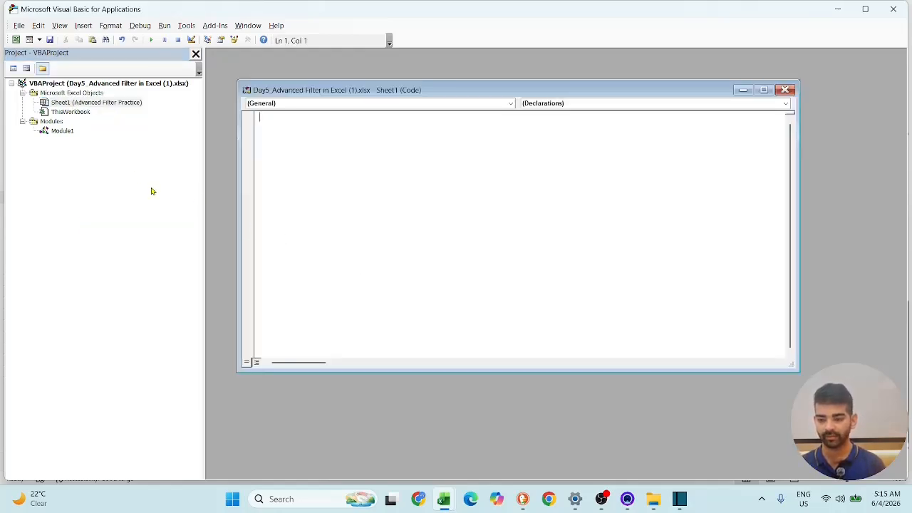
- Create a Worksheet_Change event procedure in the Sheet1 code and delete the empty Worksheet_SelectionChange procedure
{"action": "left_click", "coordinate": [510, 103]}
{"action": "left_click", "coordinate": [491, 121]}
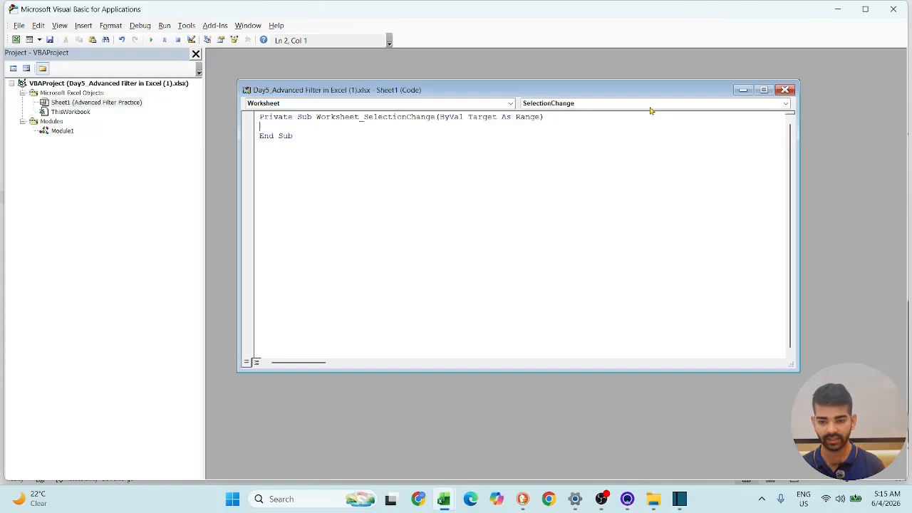
{"action": "left_click", "coordinate": [650, 107]}
{"action": "left_click", "coordinate": [642, 152]}
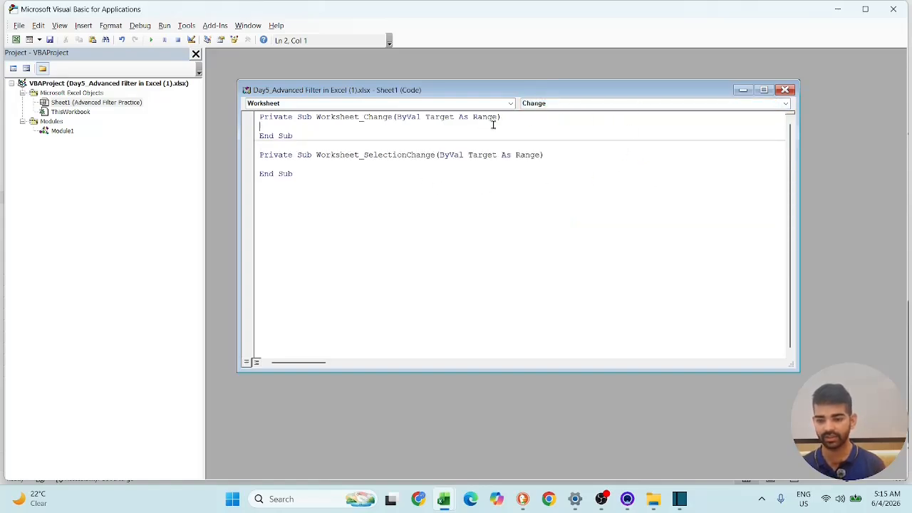
{"action": "left_click_drag", "start_coordinate": [311, 175], "coordinate": [257, 151]}
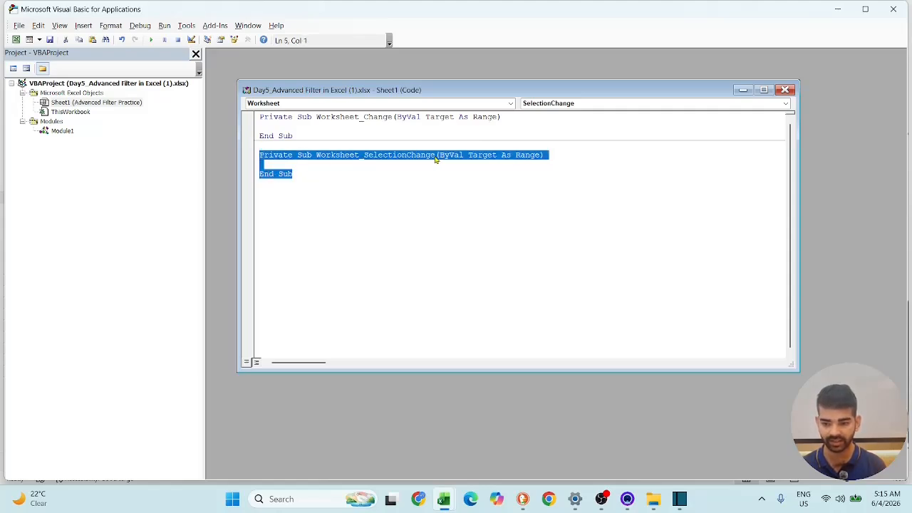
{"action": "key", "text": "Delete"}
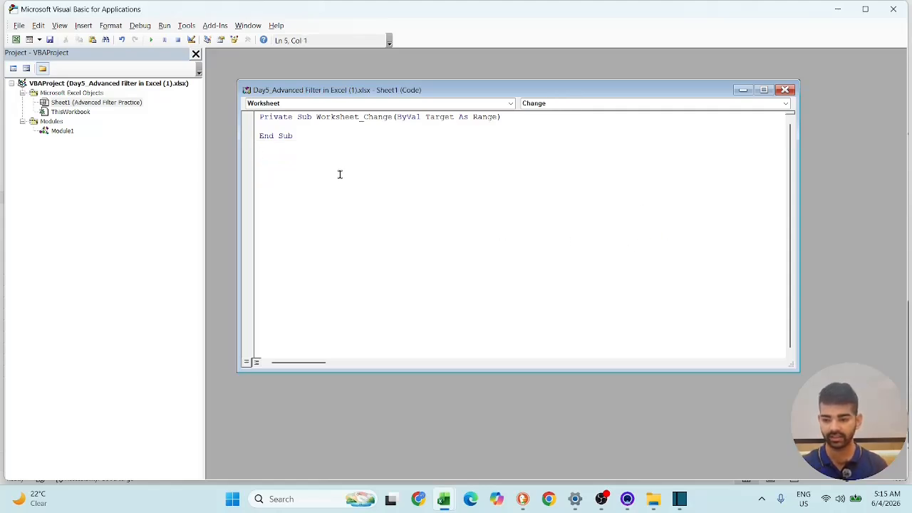
- Add the line Call Macro1 inside the Worksheet_Change procedure of Sheet1, copying the macro name from Module1, and close both code windows
{"action": "left_click", "coordinate": [263, 127]}
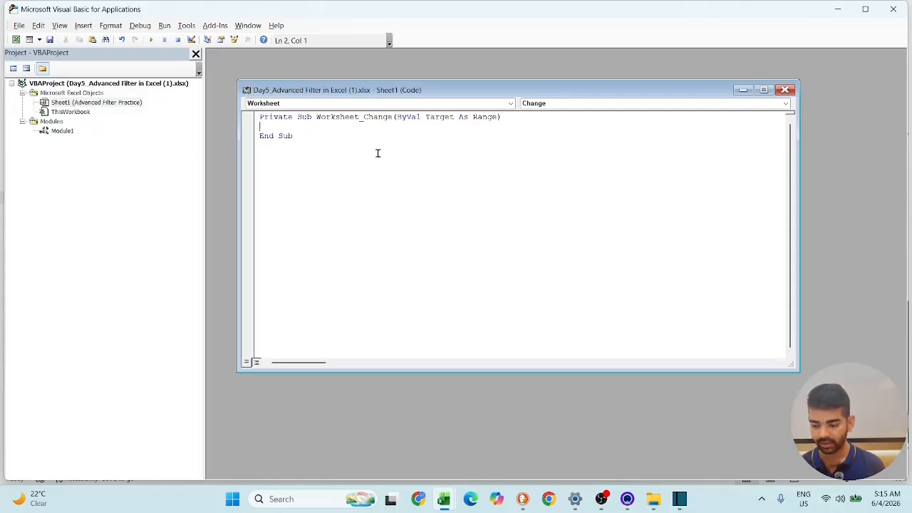
{"action": "type", "text": "Call"}
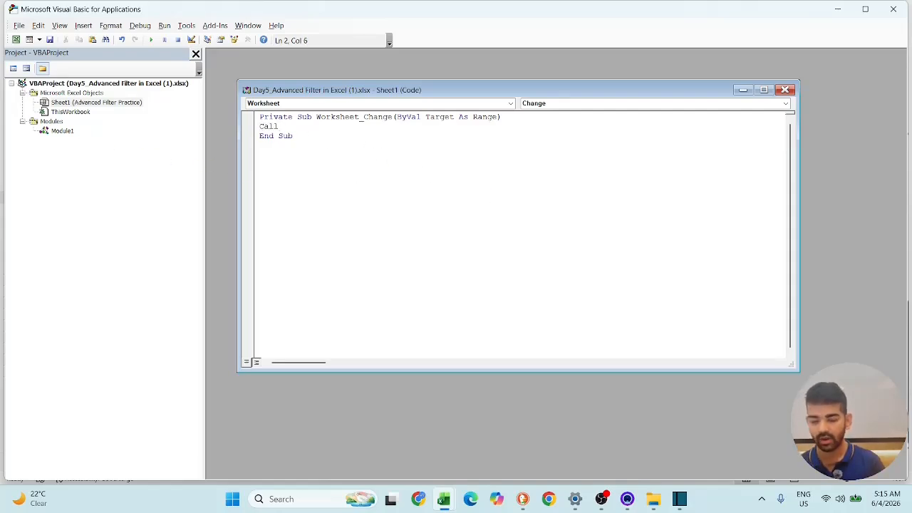
{"action": "double_click", "coordinate": [72, 131]}
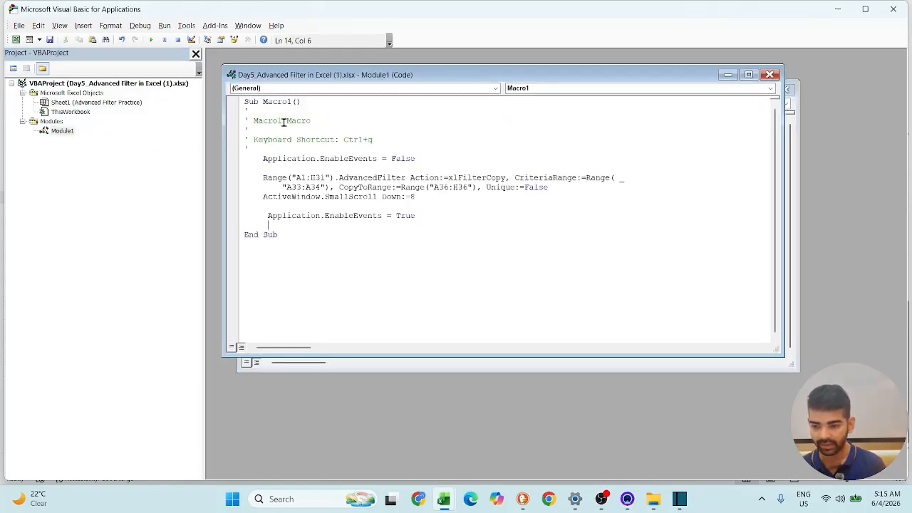
{"action": "left_click_drag", "start_coordinate": [283, 120], "coordinate": [251, 120]}
{"action": "key", "text": "ctrl+c"}
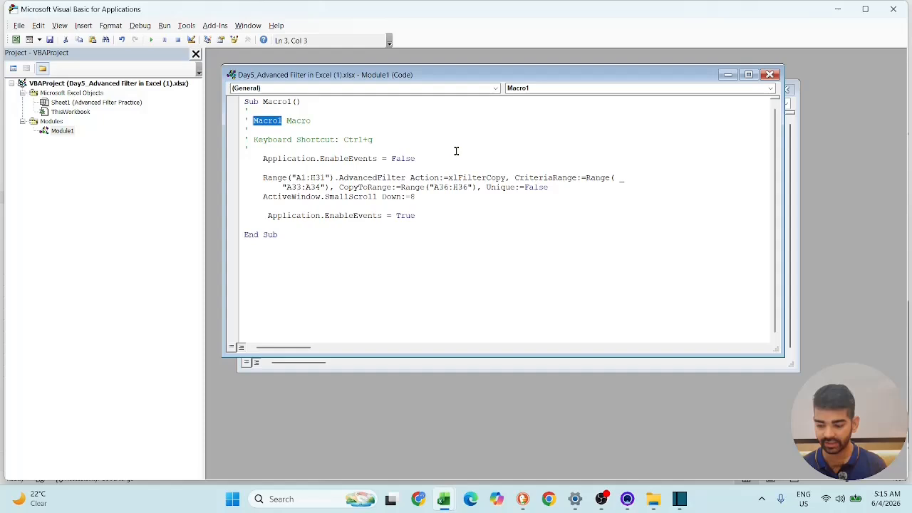
{"action": "left_click", "coordinate": [770, 74]}
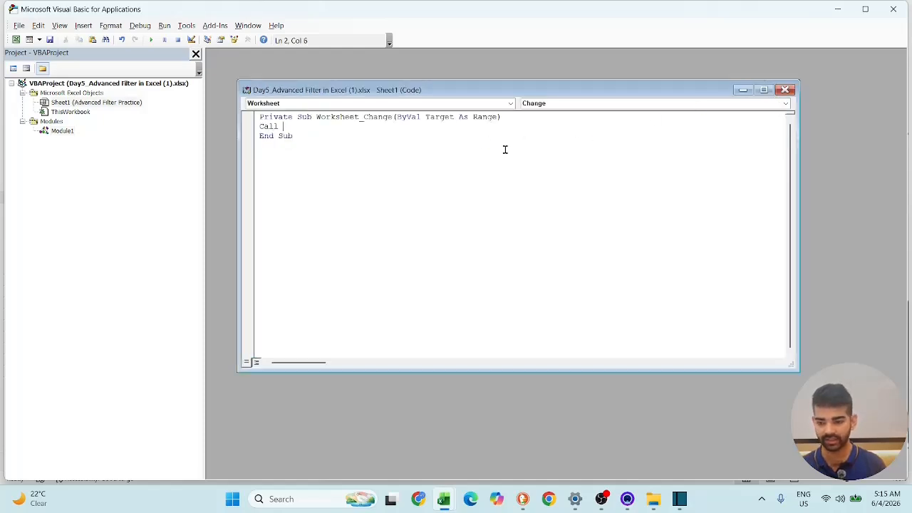
{"action": "key", "text": "ctrl+v"}
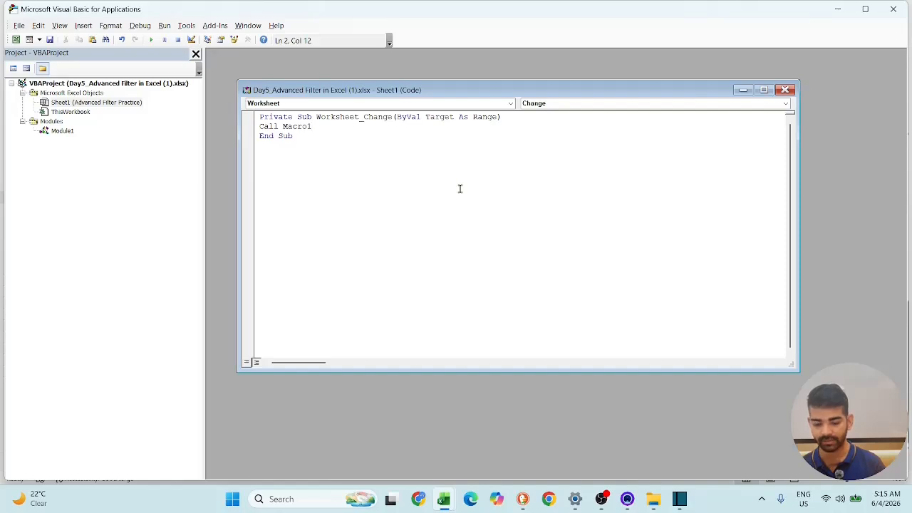
{"action": "left_click", "coordinate": [785, 91]}
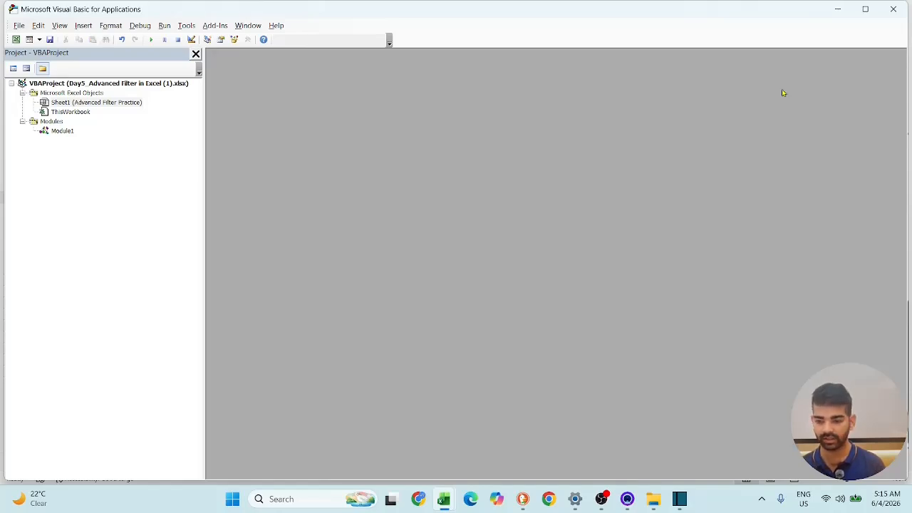
- Switch to the Excel workbook and set the Department criterion in cell A34 to HR to test the automatic filter
{"action": "mouse_move", "coordinate": [445, 499]}
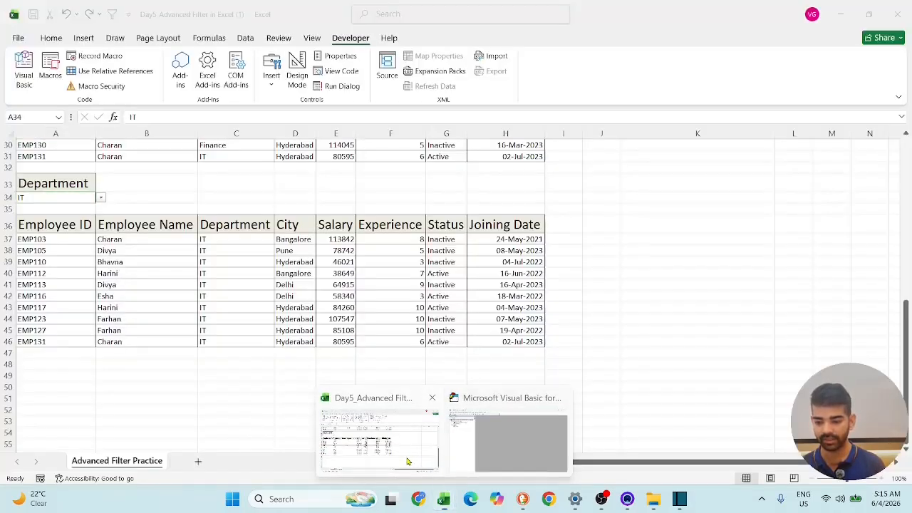
{"action": "left_click", "coordinate": [407, 449]}
{"action": "scroll", "coordinate": [484, 389], "scroll_direction": "up", "scroll_amount": 3}
{"action": "scroll", "coordinate": [499, 363], "scroll_direction": "down", "scroll_amount": 2}
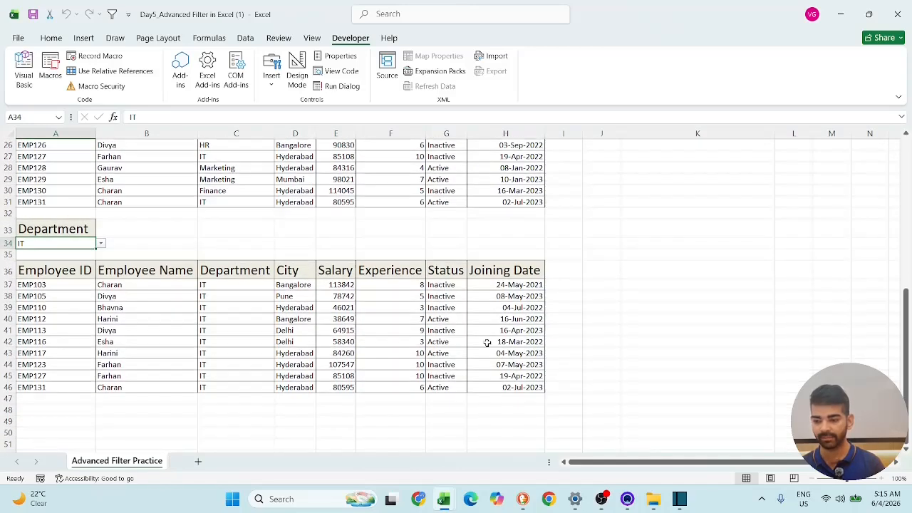
{"action": "left_click", "coordinate": [102, 243]}
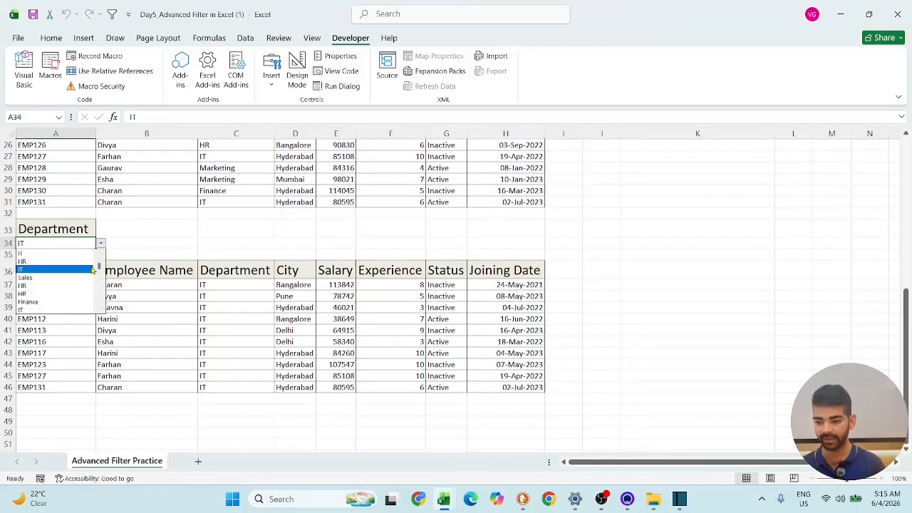
{"action": "left_click", "coordinate": [90, 261]}
{"action": "scroll", "coordinate": [90, 259], "scroll_direction": "down", "scroll_amount": 3}
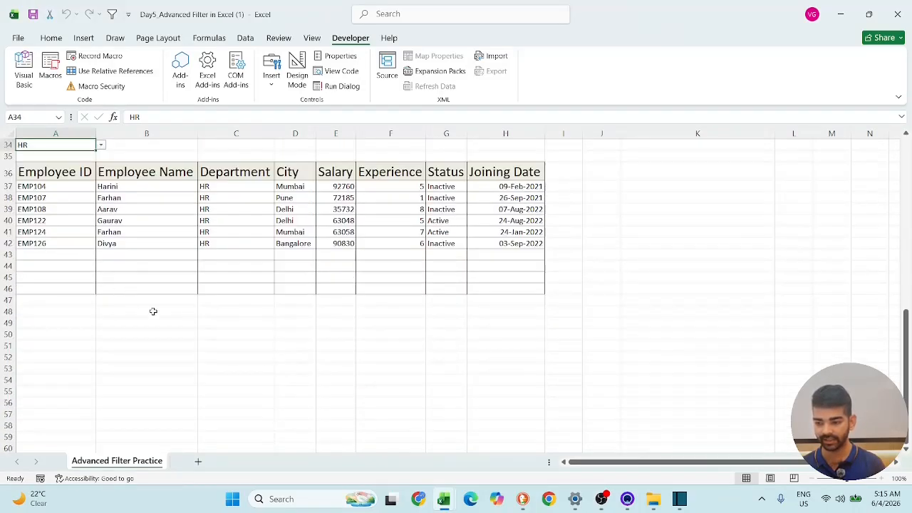
- Set the Department criterion in A34 to Finance and check the extracted employee rows
{"action": "scroll", "coordinate": [153, 311], "scroll_direction": "up", "scroll_amount": 2}
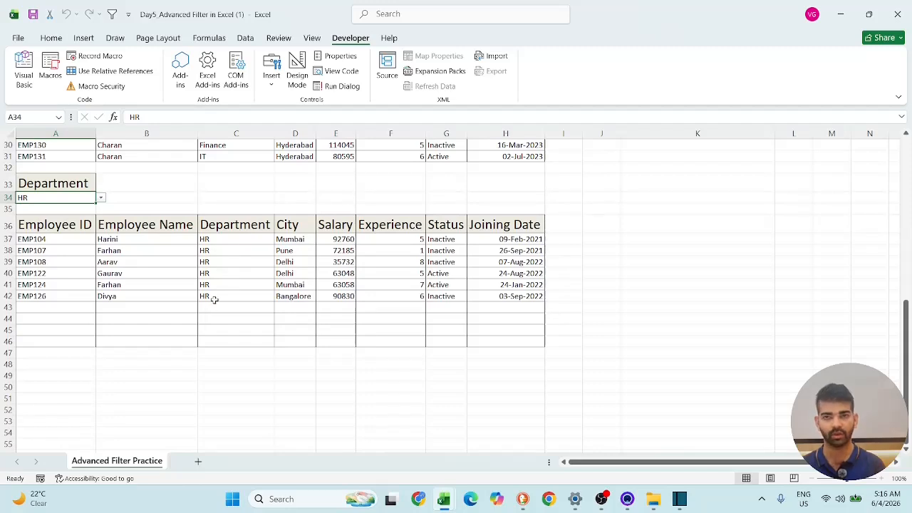
{"action": "left_click", "coordinate": [101, 199]}
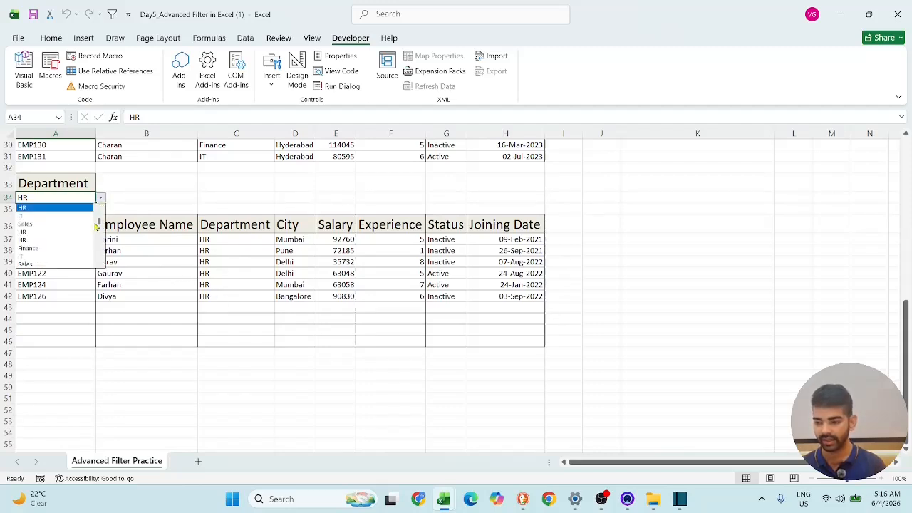
{"action": "left_click", "coordinate": [87, 249]}
{"action": "scroll", "coordinate": [124, 266], "scroll_direction": "down", "scroll_amount": 3}
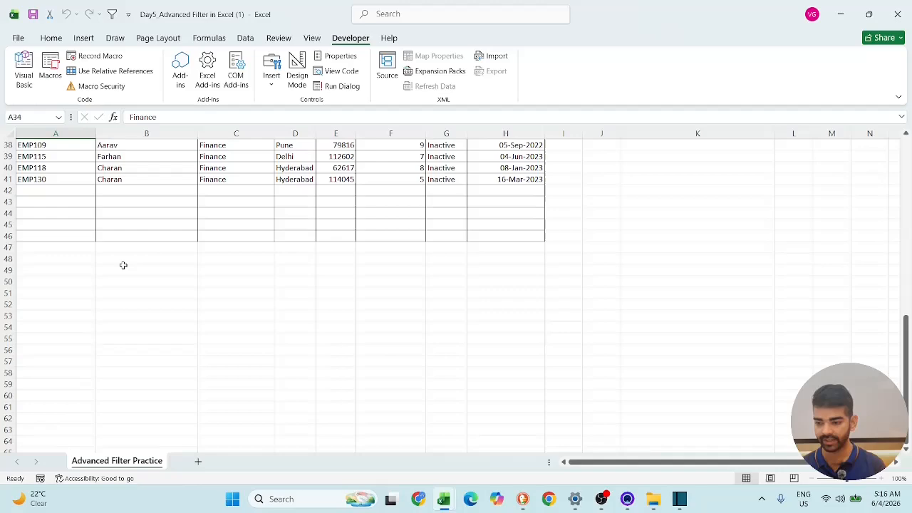
- Set the Department criterion in A34 to IT and review the extracted employee rows below it
{"action": "scroll", "coordinate": [149, 280], "scroll_direction": "up", "scroll_amount": 3}
{"action": "left_click", "coordinate": [100, 199]}
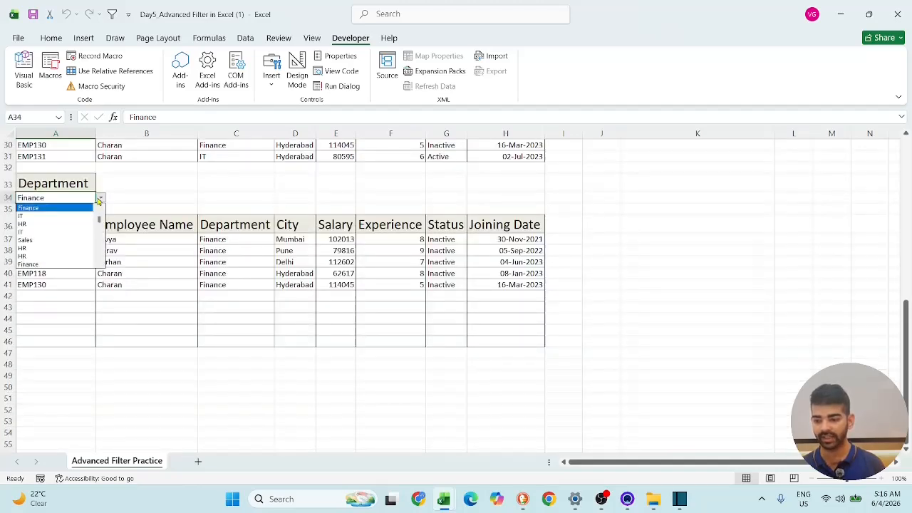
{"action": "left_click", "coordinate": [61, 232]}
{"action": "scroll", "coordinate": [285, 350], "scroll_direction": "down", "scroll_amount": 2}
{"action": "scroll", "coordinate": [307, 349], "scroll_direction": "up", "scroll_amount": 4}
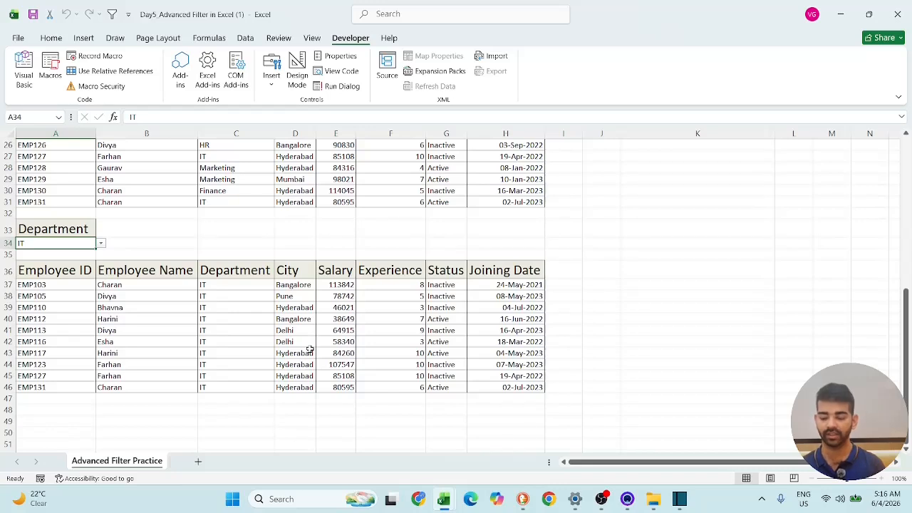
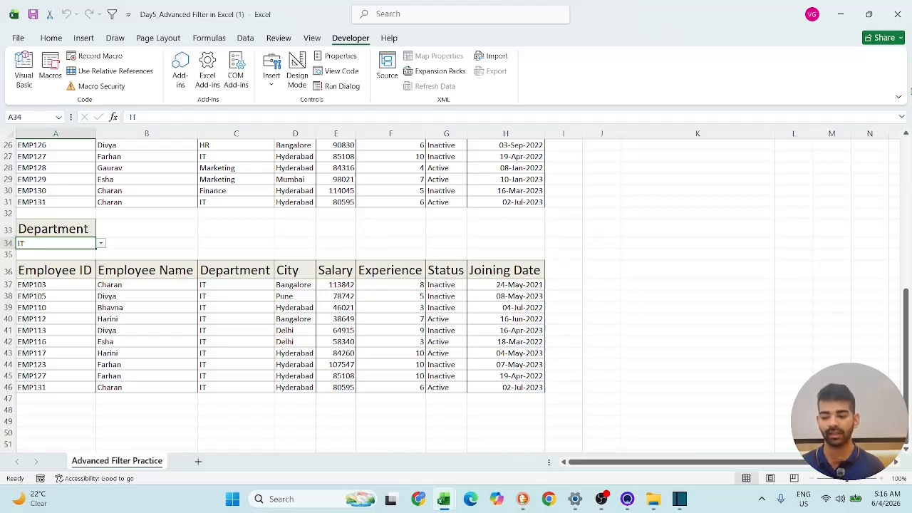
- Start saving a copy of the workbook in the Downloads folder under the name Day5_Advanced Filter in Excel 5
{"action": "scroll", "coordinate": [534, 206], "scroll_direction": "up", "scroll_amount": 7}
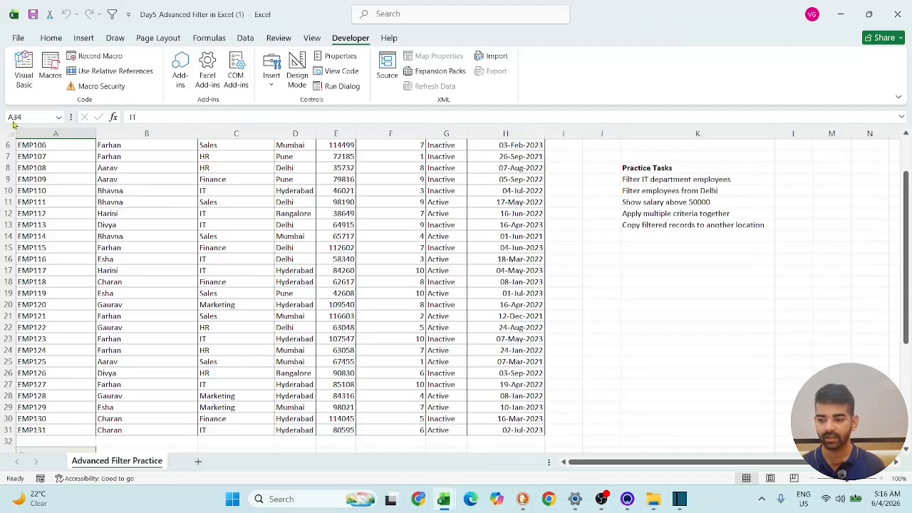
{"action": "scroll", "coordinate": [15, 127], "scroll_direction": "up", "scroll_amount": 2}
{"action": "left_click", "coordinate": [18, 37]}
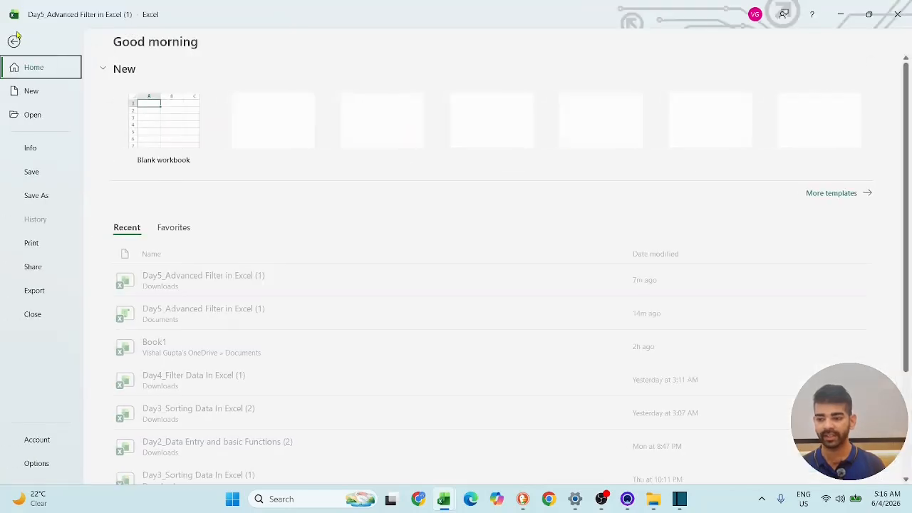
{"action": "left_click", "coordinate": [36, 198]}
{"action": "left_click", "coordinate": [170, 262]}
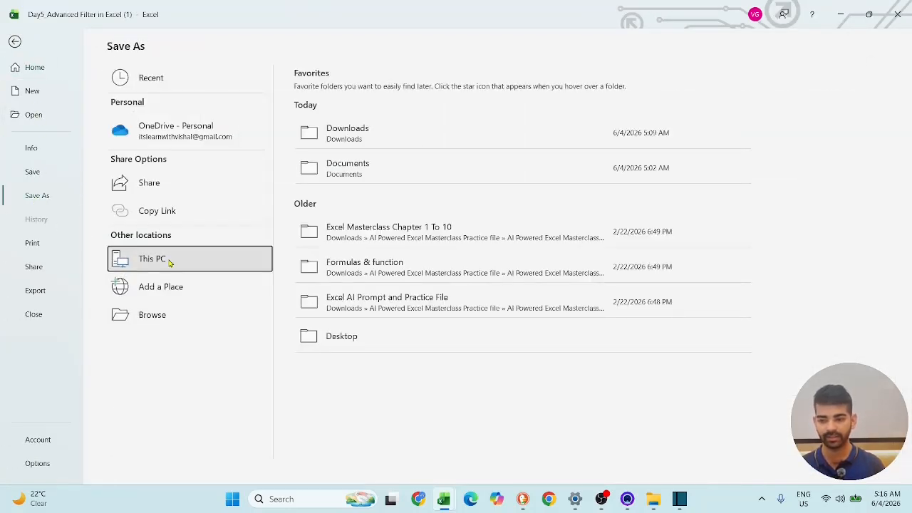
{"action": "left_click", "coordinate": [460, 140]}
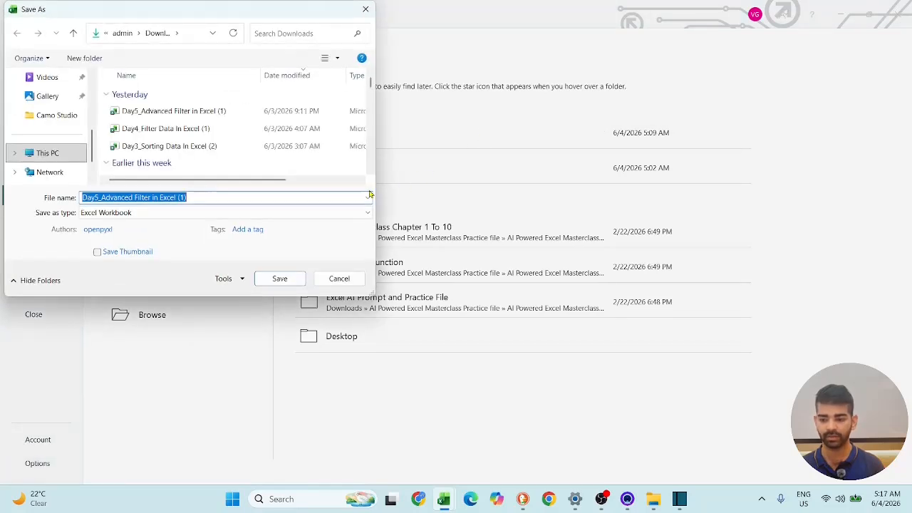
{"action": "left_click", "coordinate": [213, 197]}
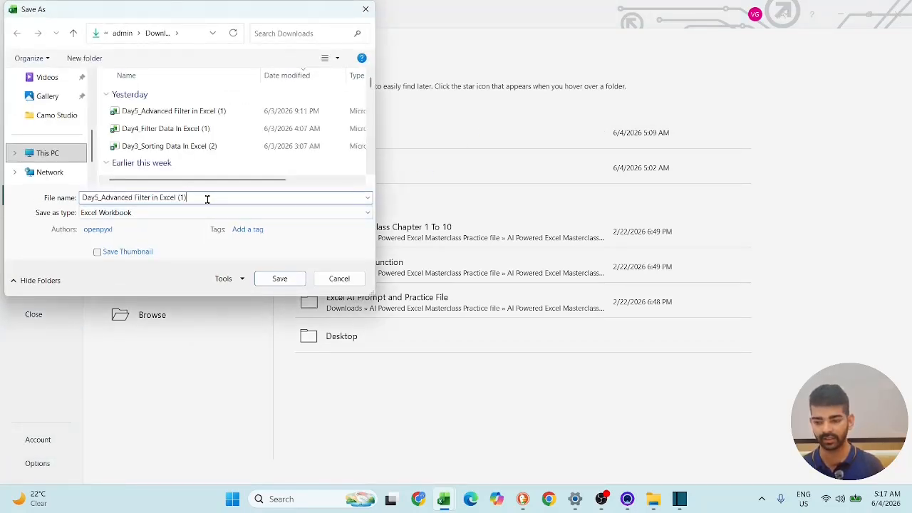
{"action": "key", "text": "BackSpace"}
{"action": "key", "text": "BackSpace"}
{"action": "key", "text": "BackSpace"}
{"action": "type", "text": "5"}
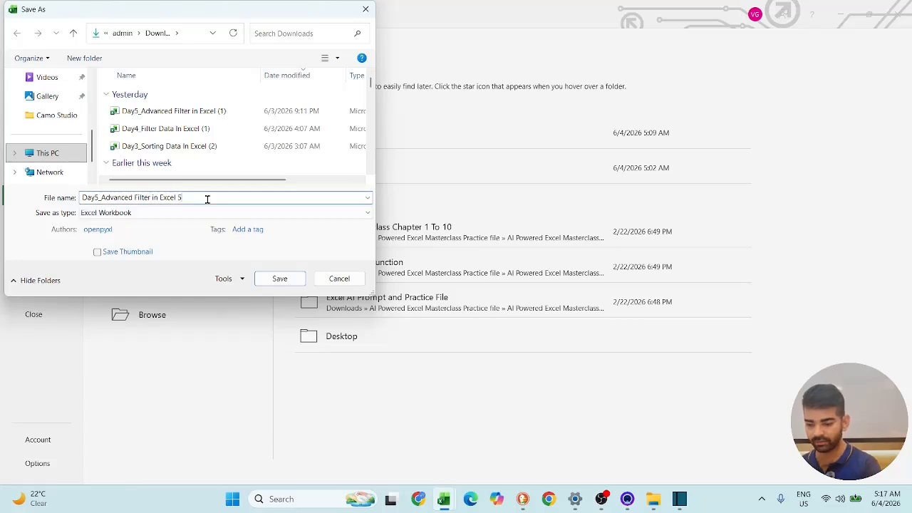
- Choose Excel Macro-Enabled Workbook as the file type and save the copy
{"action": "left_click", "coordinate": [164, 215]}
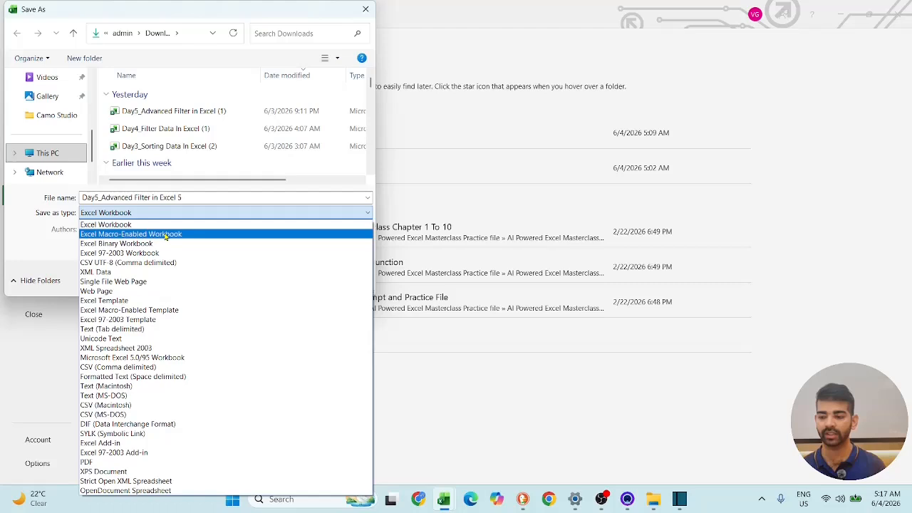
{"action": "left_click", "coordinate": [166, 234]}
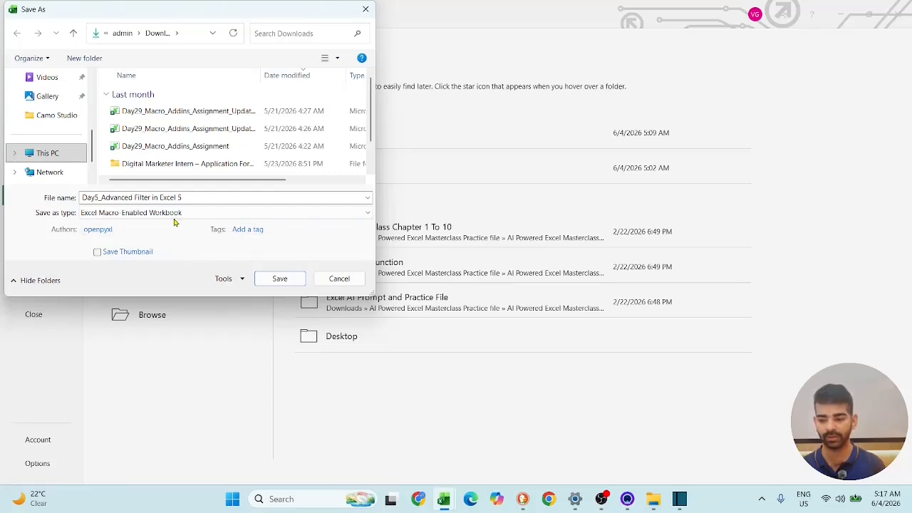
{"action": "left_click", "coordinate": [289, 280]}
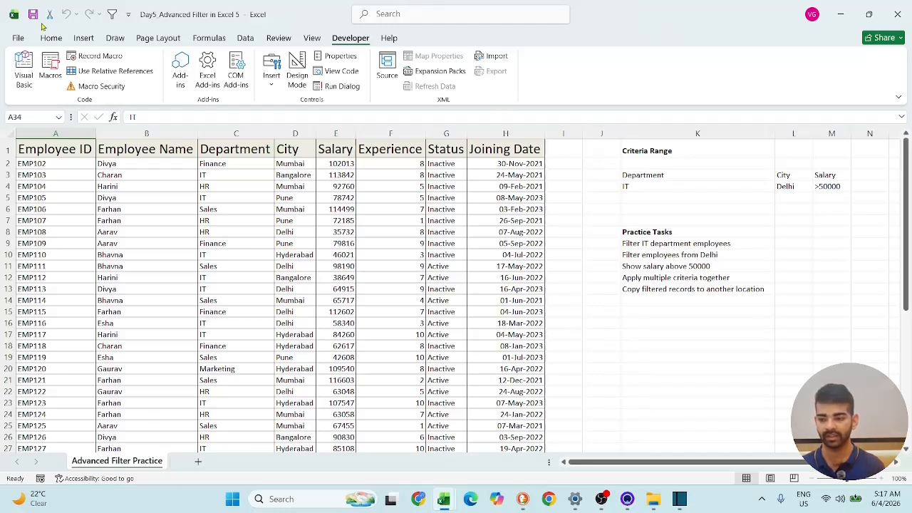
- Review the Macro Settings in the Trust Center for enabling VBA macros and trusting VBA project access, and close the options
{"action": "left_click", "coordinate": [18, 38]}
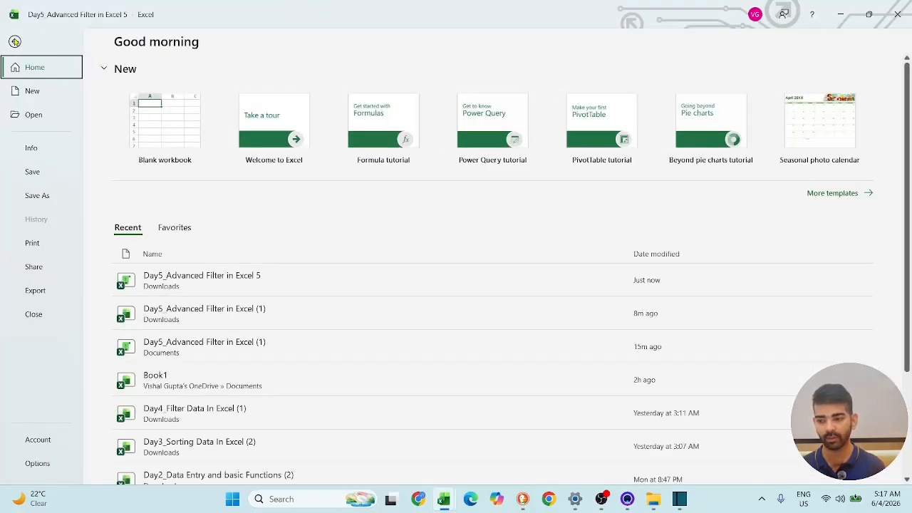
{"action": "left_click", "coordinate": [37, 463]}
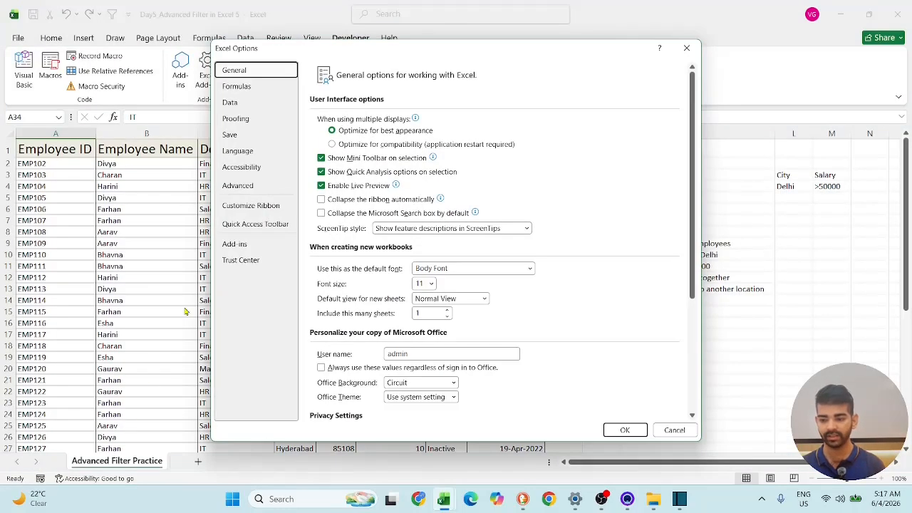
{"action": "left_click", "coordinate": [232, 261]}
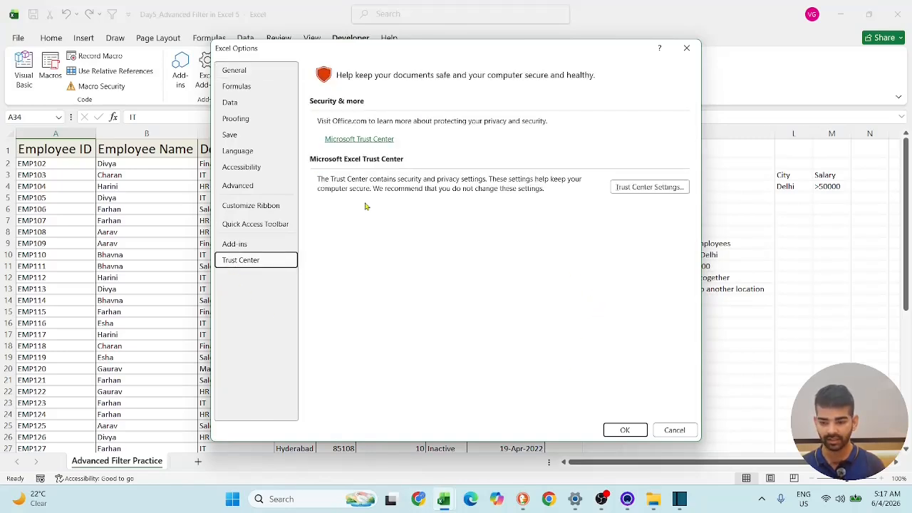
{"action": "left_click", "coordinate": [665, 188]}
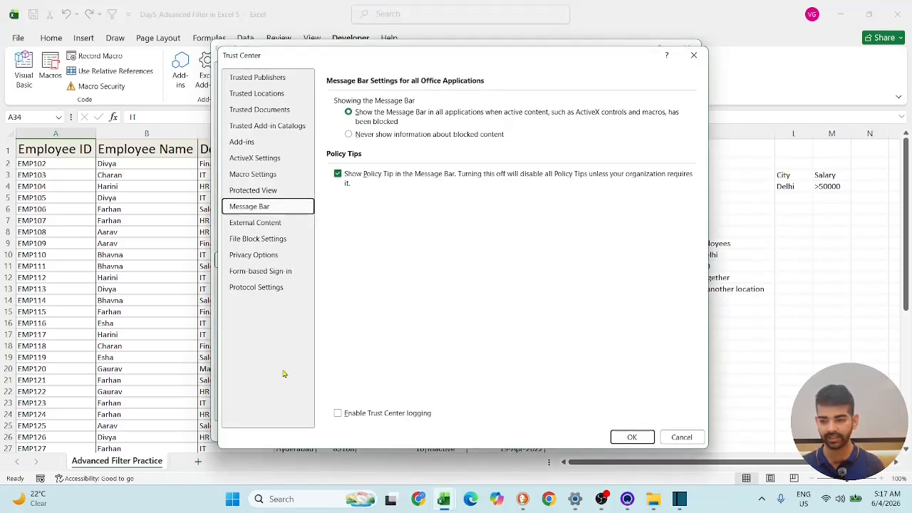
{"action": "left_click", "coordinate": [262, 174]}
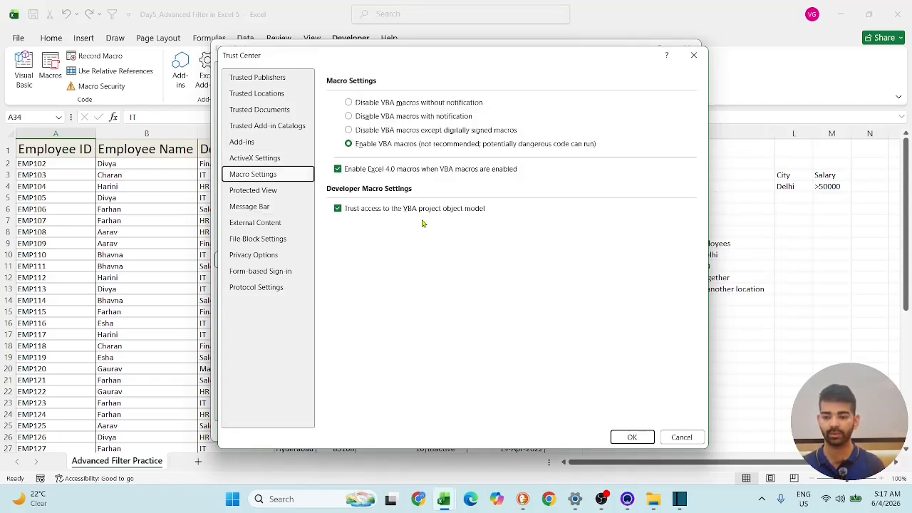
{"action": "left_click", "coordinate": [634, 441]}
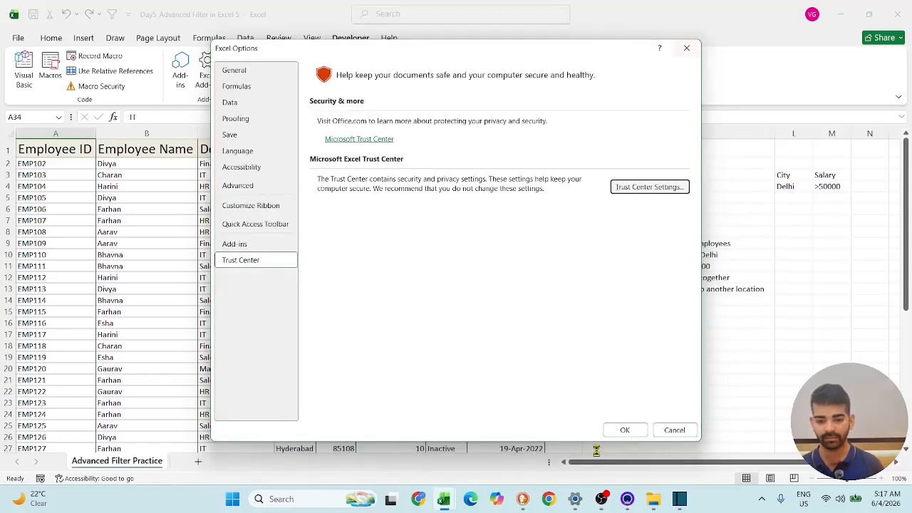
{"action": "left_click", "coordinate": [623, 429]}
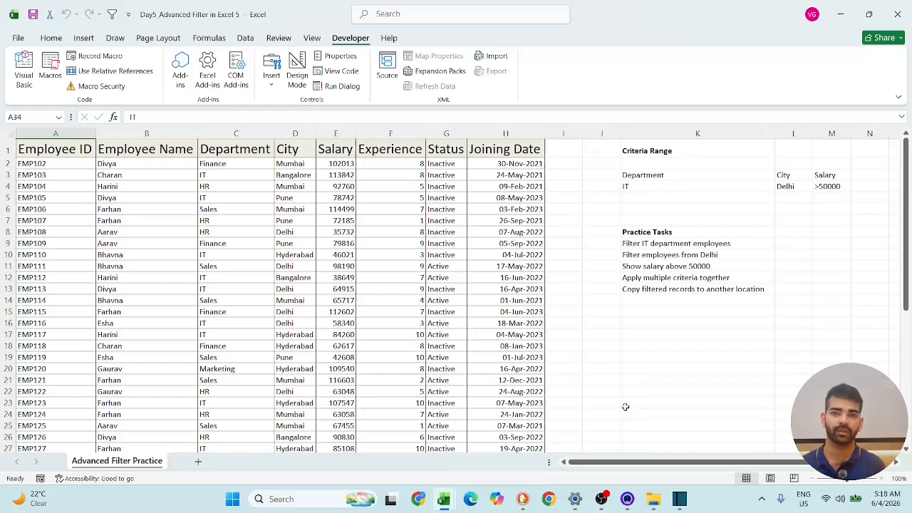
{"action": "left_click", "coordinate": [419, 500]}
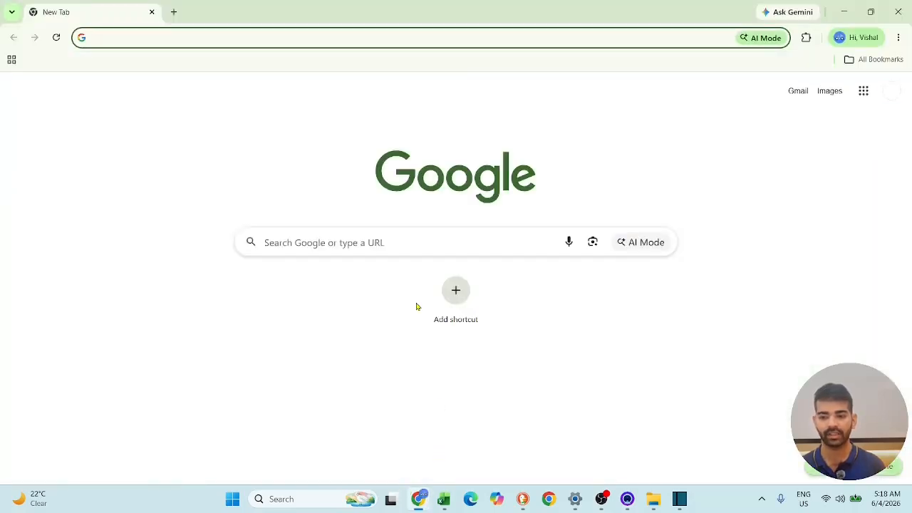
{"action": "left_click", "coordinate": [843, 11]}
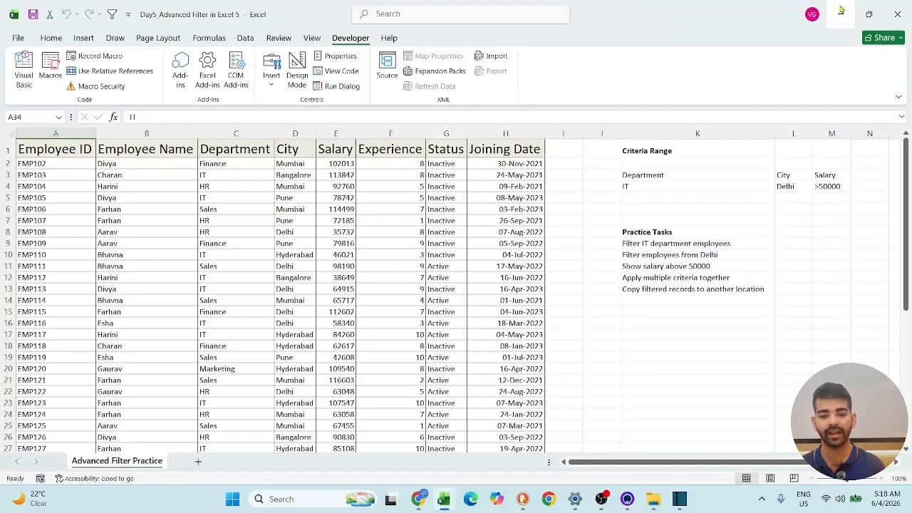
{"action": "left_click", "coordinate": [842, 10]}
{"action": "left_click", "coordinate": [842, 9]}
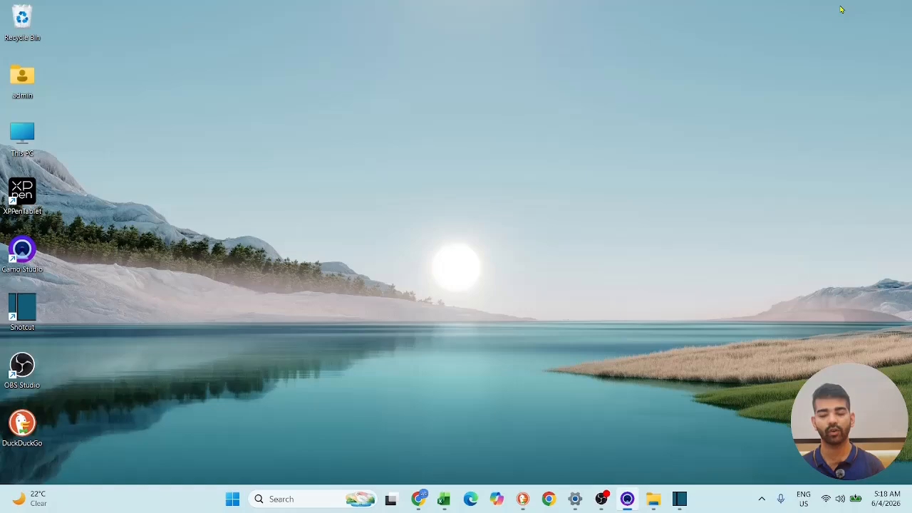